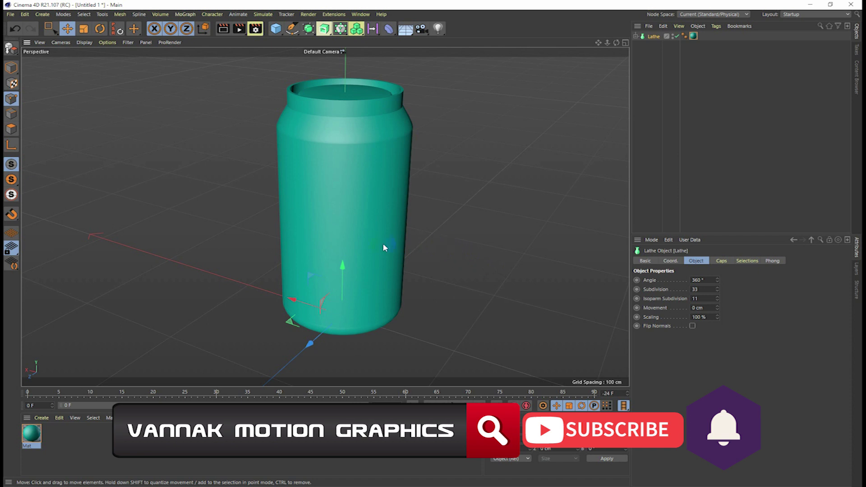
Delete the soda-can Lathe object so only the Mat material remains
{"action": "scroll", "coordinate": [383, 247], "scroll_direction": "down", "scroll_amount": 3}
{"action": "left_click", "coordinate": [427, 243]}
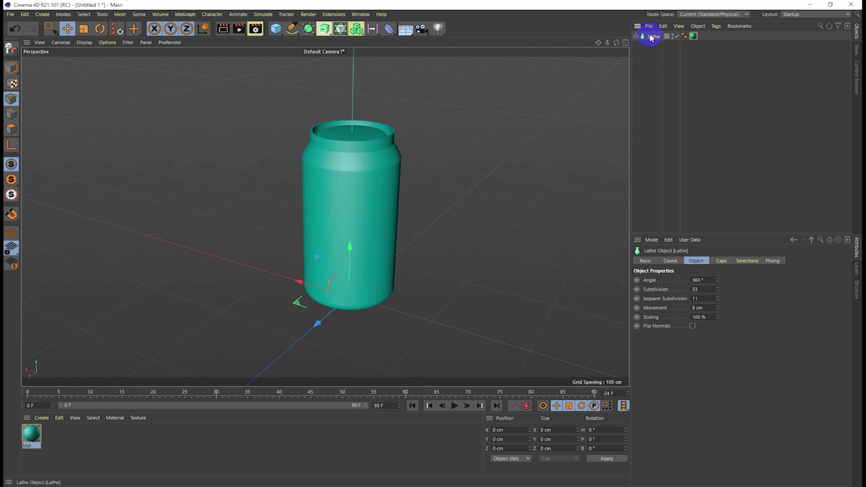
{"action": "key", "text": "Delete"}
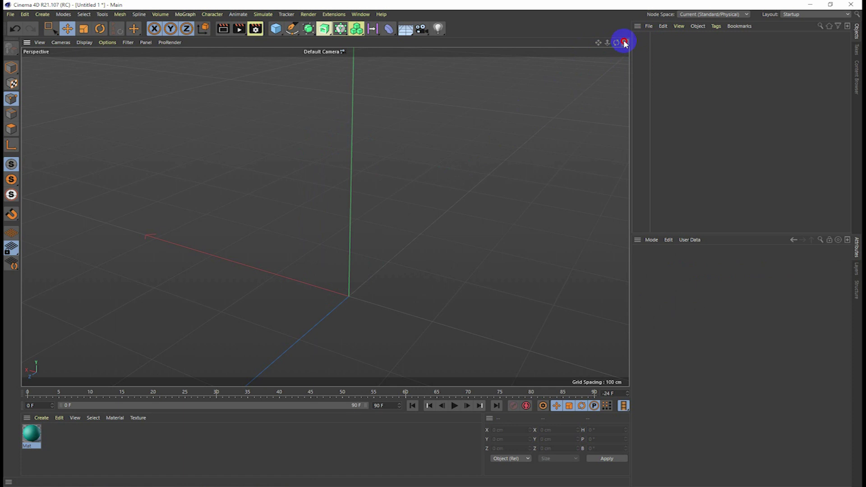
Switch to the four-view layout and maximize the Front view to fill the viewport
{"action": "left_click", "coordinate": [625, 43]}
{"action": "left_click", "coordinate": [503, 279]}
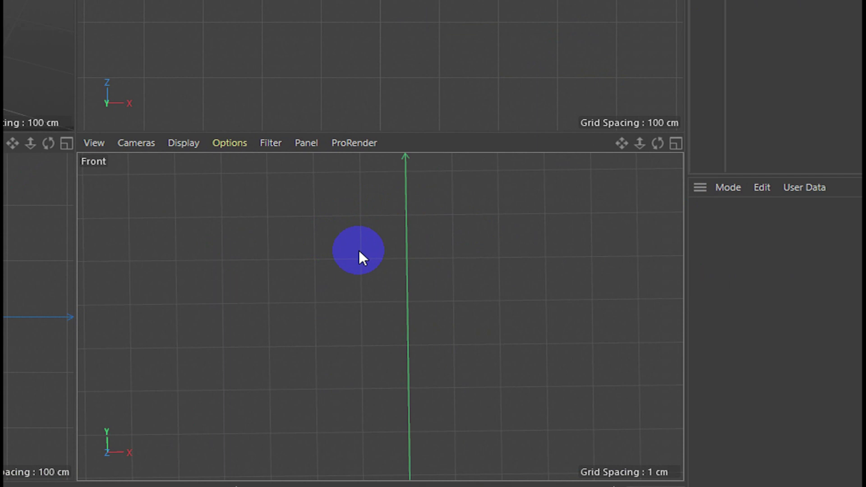
{"action": "left_click", "coordinate": [676, 143]}
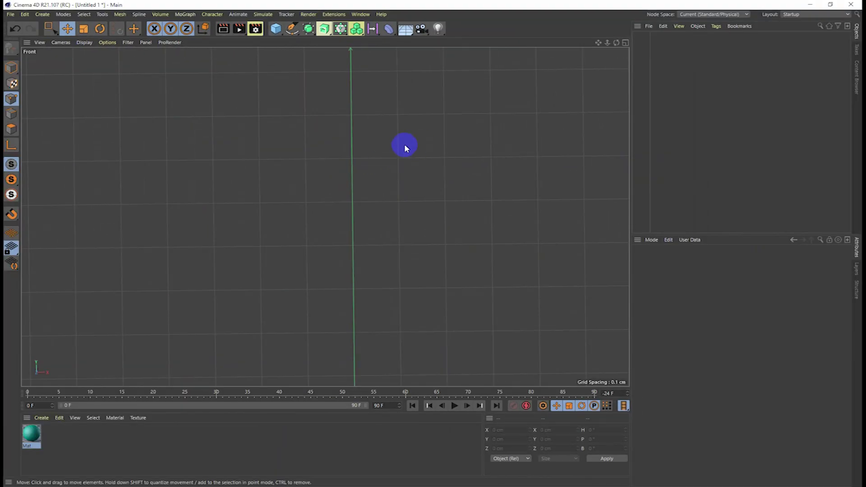
Activate the Spline Pen tool and pan and zoom the Front view close around the origin
{"action": "left_click", "coordinate": [291, 30]}
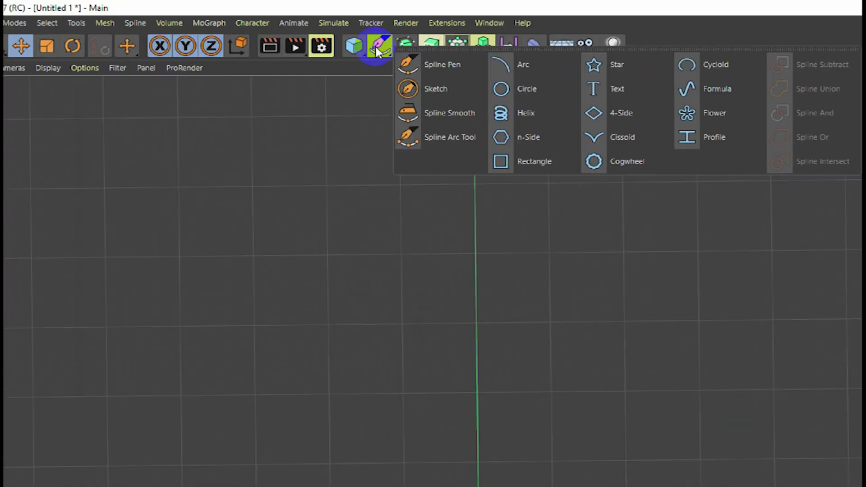
{"action": "left_click", "coordinate": [511, 79]}
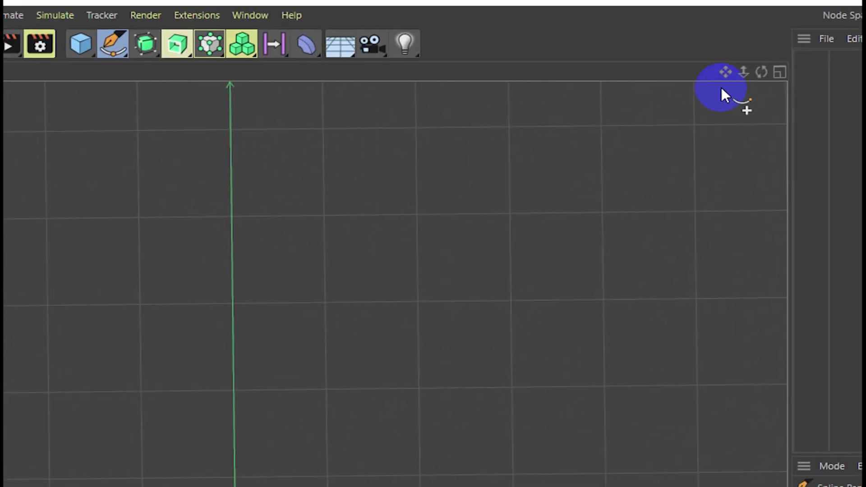
{"action": "left_click_drag", "start_coordinate": [797, 91], "coordinate": [358, 367]}
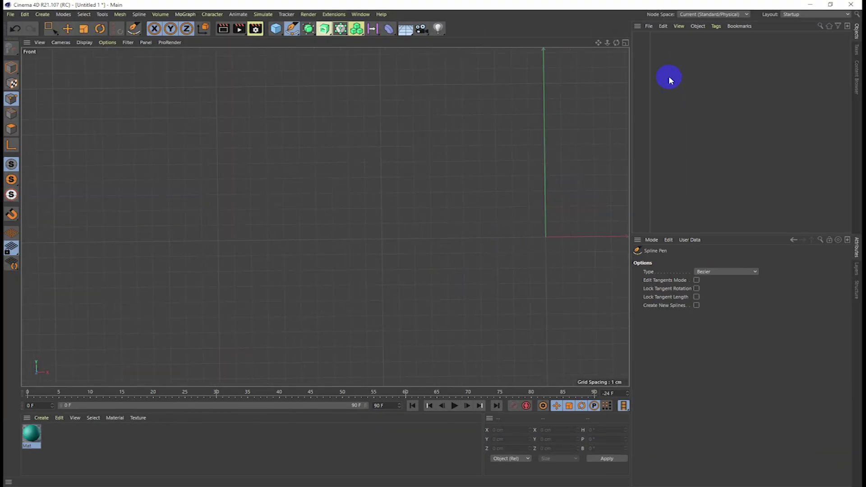
{"action": "mouse_move", "coordinate": [598, 43]}
{"action": "left_mouse_down"}
{"action": "mouse_move", "coordinate": [432, 243]}
{"action": "mouse_move", "coordinate": [279, 284]}
{"action": "left_mouse_up"}
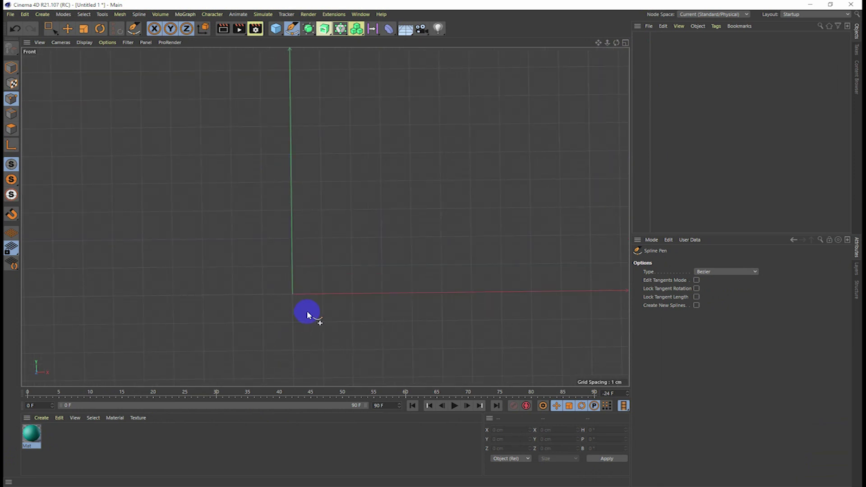
{"action": "scroll", "coordinate": [269, 176], "scroll_direction": "up", "scroll_amount": 2}
{"action": "scroll", "coordinate": [263, 159], "scroll_direction": "up", "scroll_amount": 1}
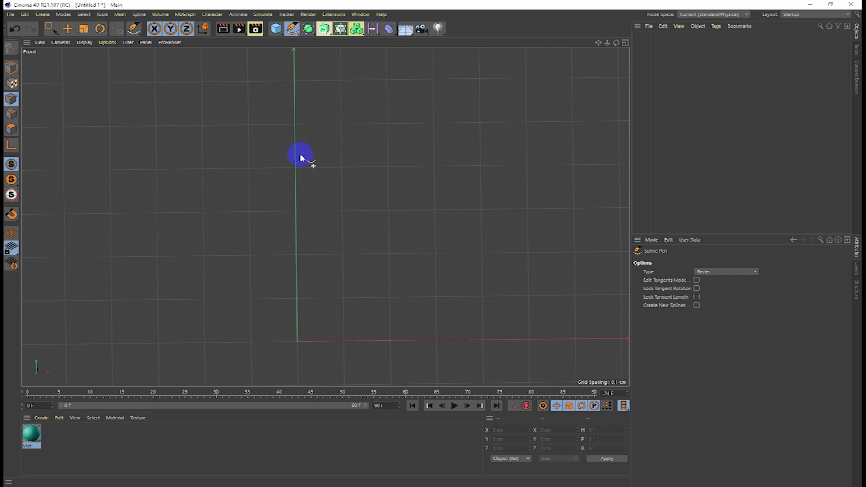
{"action": "left_click_drag", "start_coordinate": [290, 27], "coordinate": [323, 42]}
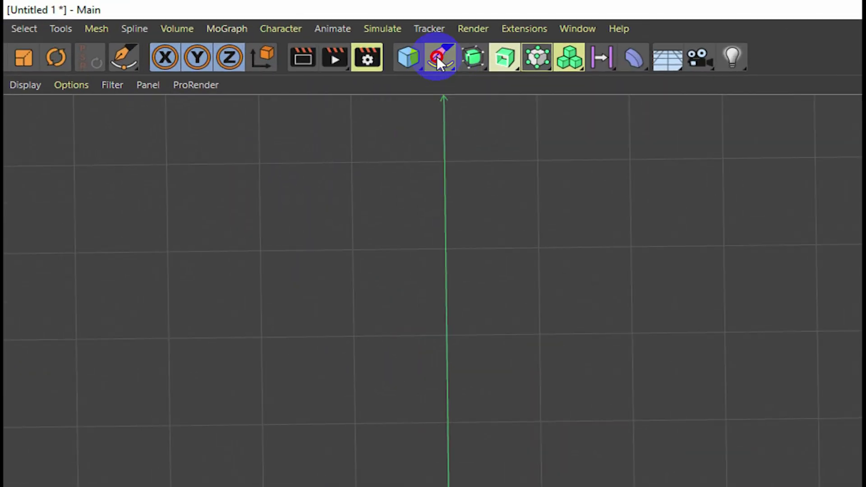
{"action": "left_click", "coordinate": [503, 83]}
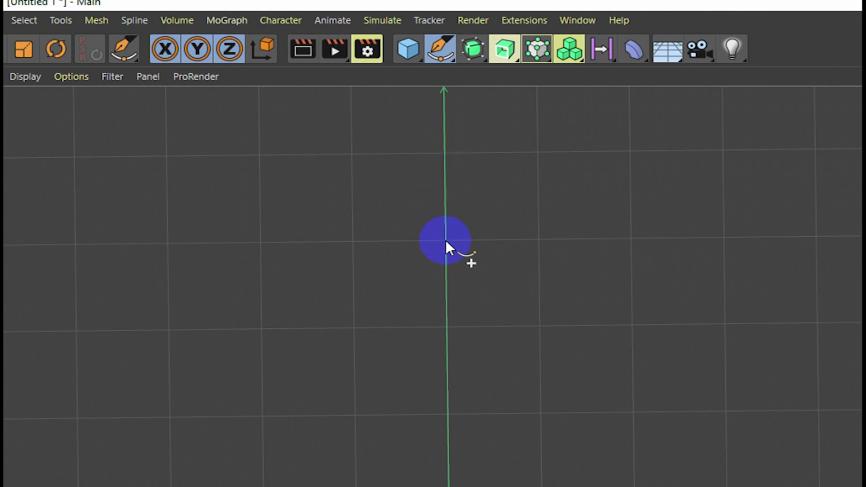
Draw the flat lid from the origin and the curved rim notch with the Spline Pen
{"action": "left_click", "coordinate": [446, 240]}
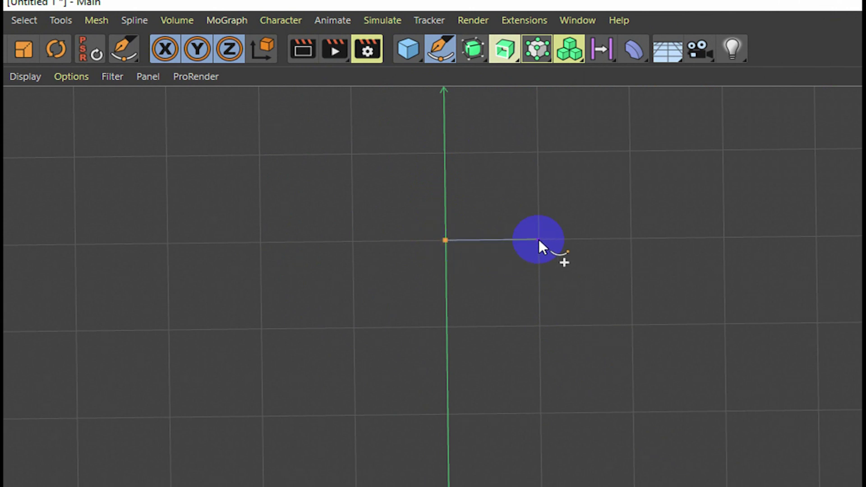
{"action": "left_click", "coordinate": [538, 239]}
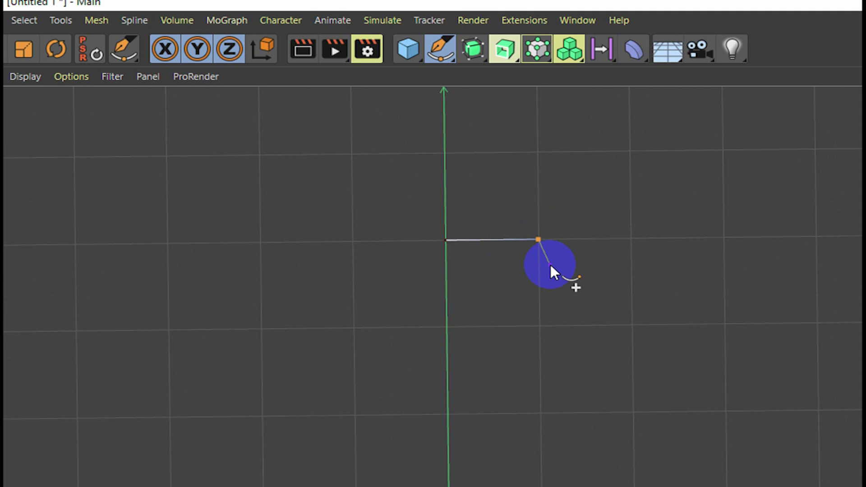
{"action": "left_click", "coordinate": [550, 265]}
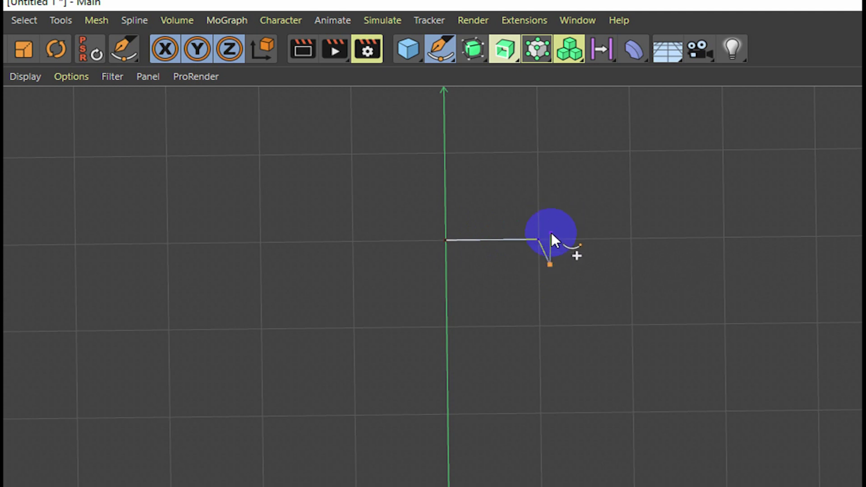
{"action": "key", "text": "ctrl+z"}
{"action": "key", "text": "ctrl+y"}
{"action": "left_click_drag", "start_coordinate": [553, 265], "coordinate": [549, 227]}
{"action": "left_click", "coordinate": [548, 226]}
{"action": "left_click", "coordinate": [559, 266]}
{"action": "left_click", "coordinate": [560, 267]}
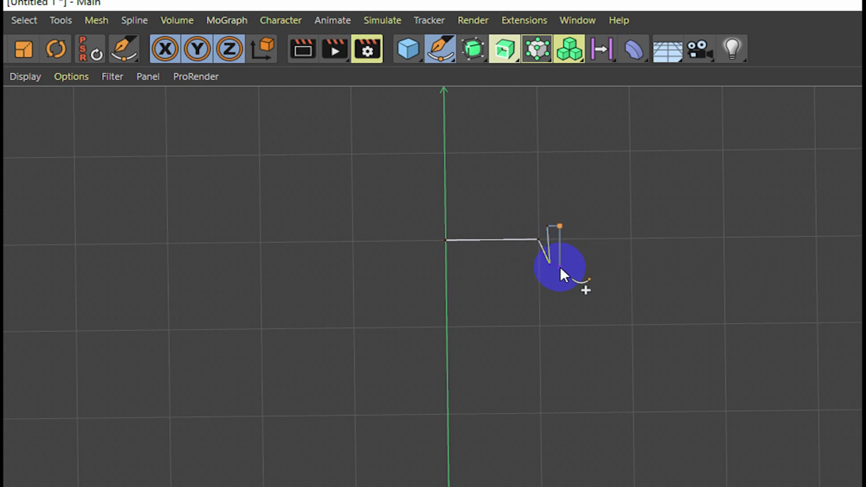
{"action": "left_click", "coordinate": [561, 271]}
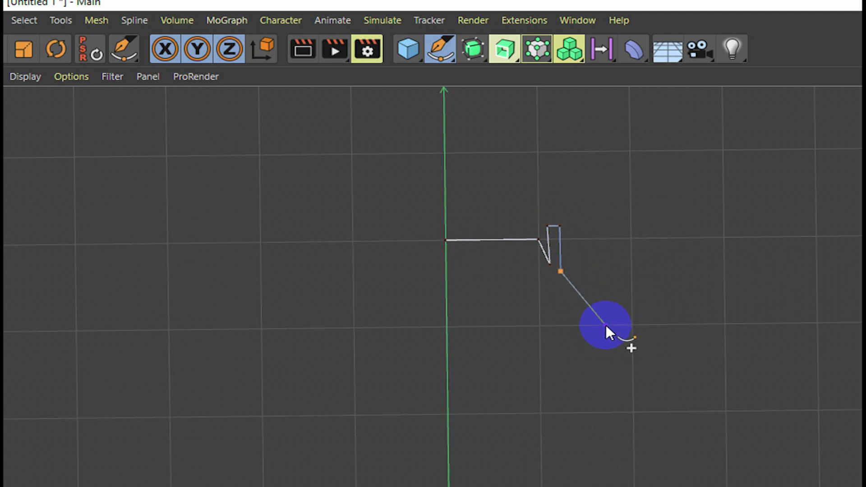
Add the sloped shoulder, straight wall, rounded base corner and flat base, closing the profile
{"action": "left_click", "coordinate": [632, 325]}
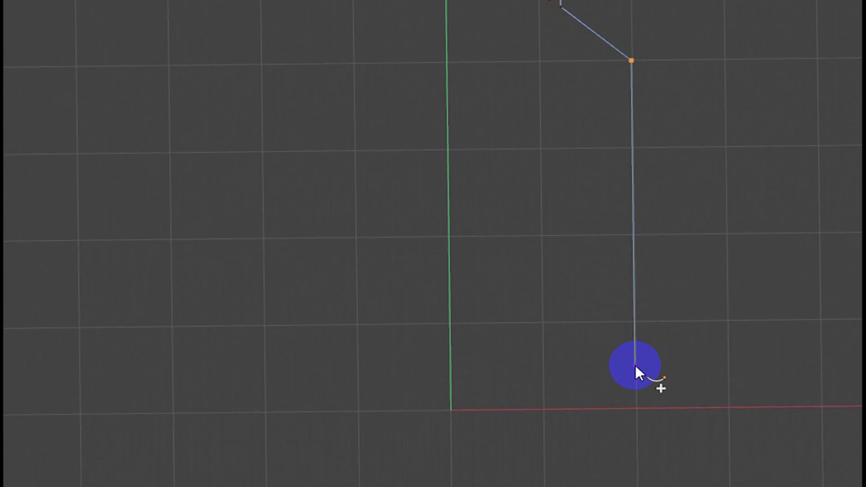
{"action": "left_click", "coordinate": [636, 365]}
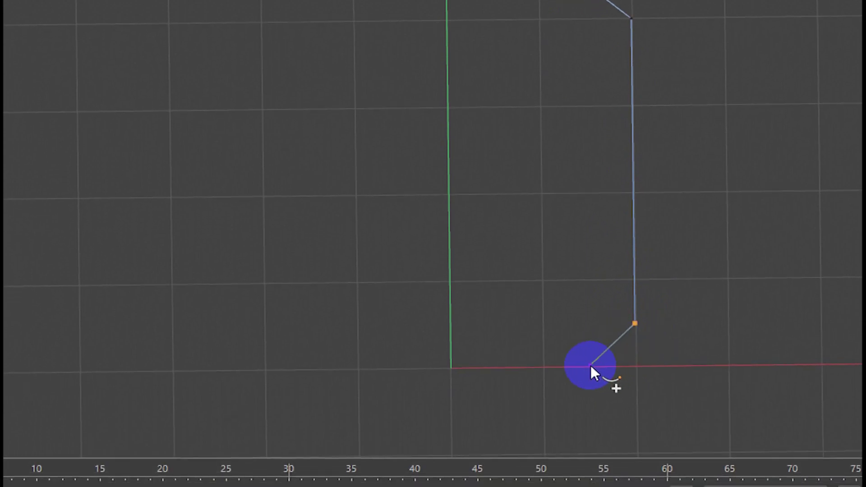
{"action": "left_click_drag", "start_coordinate": [592, 364], "coordinate": [556, 365]}
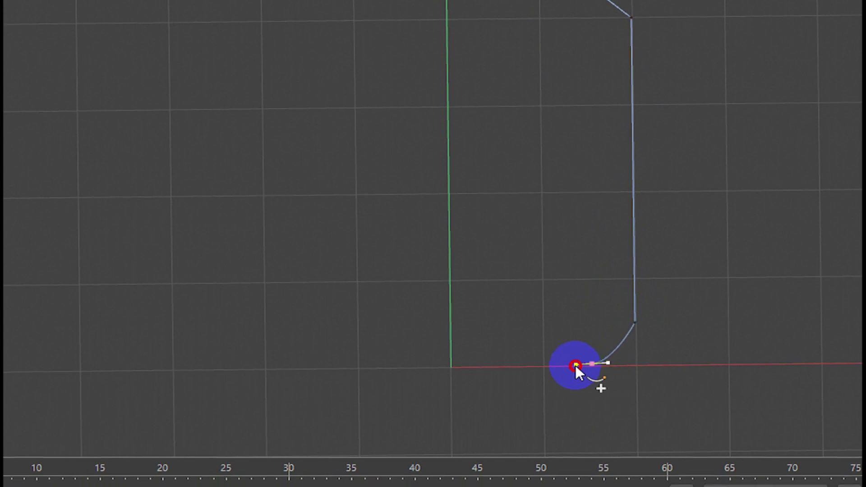
{"action": "left_click_drag", "start_coordinate": [557, 366], "coordinate": [559, 364]}
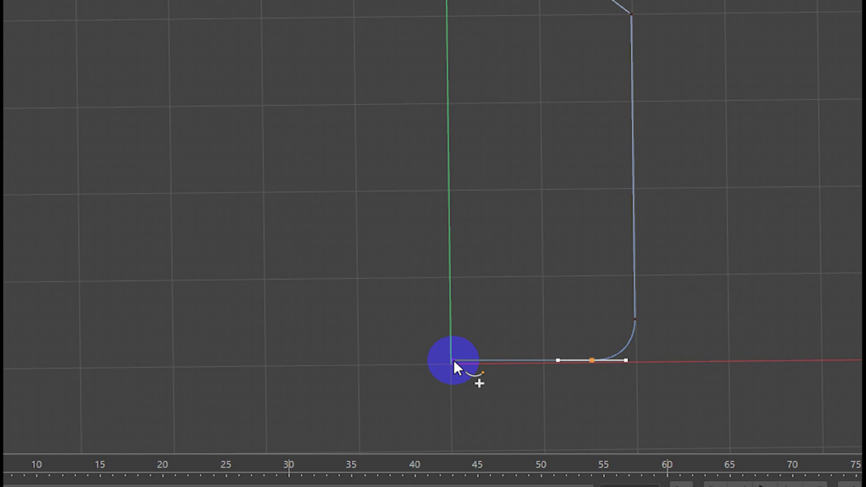
{"action": "left_click", "coordinate": [453, 360]}
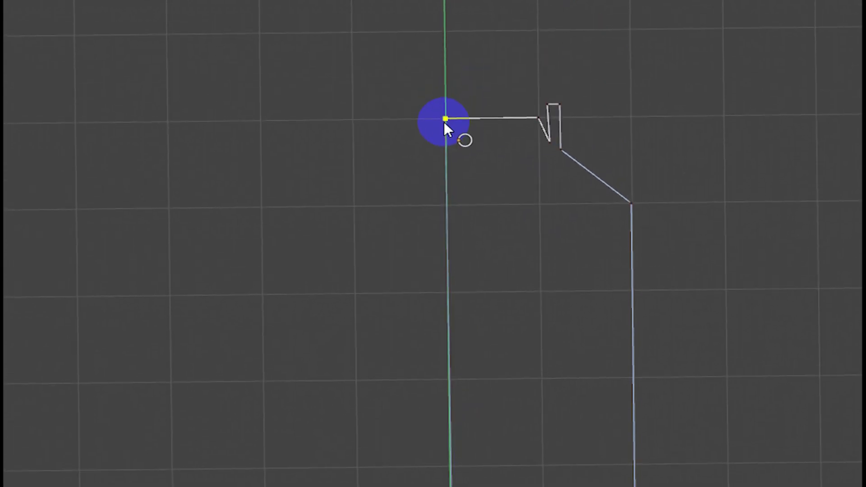
{"action": "left_click", "coordinate": [443, 121]}
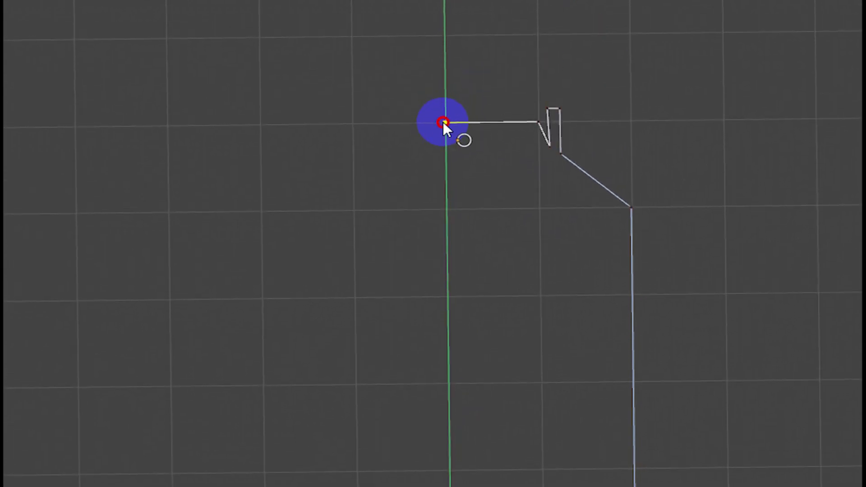
In Points mode, move the shoulder-wall, lower wall and base-curve points slightly inward on X
{"action": "left_click", "coordinate": [132, 61]}
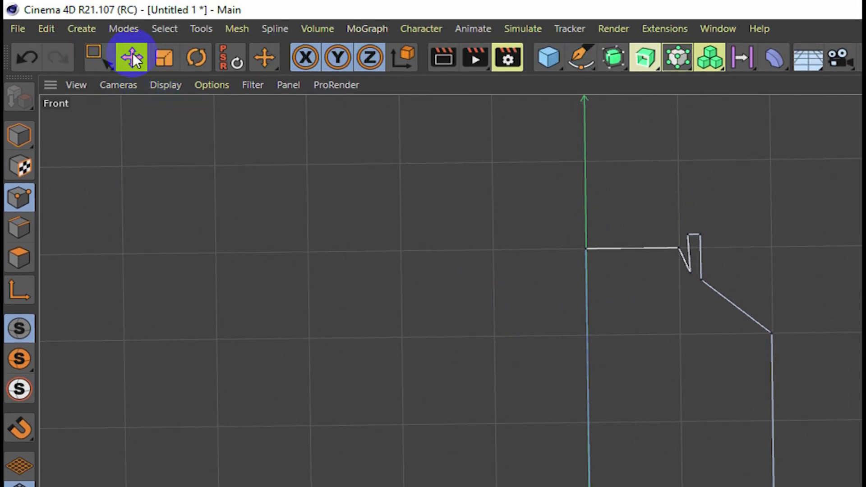
{"action": "left_click", "coordinate": [17, 198]}
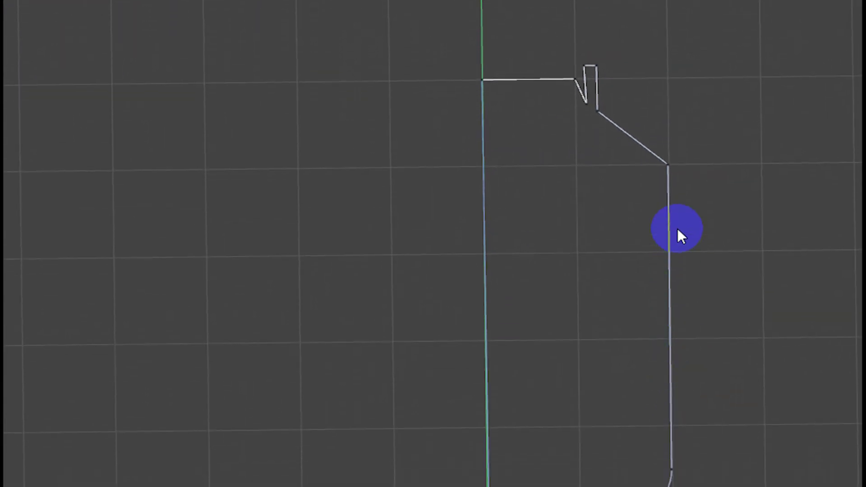
{"action": "left_click", "coordinate": [668, 160]}
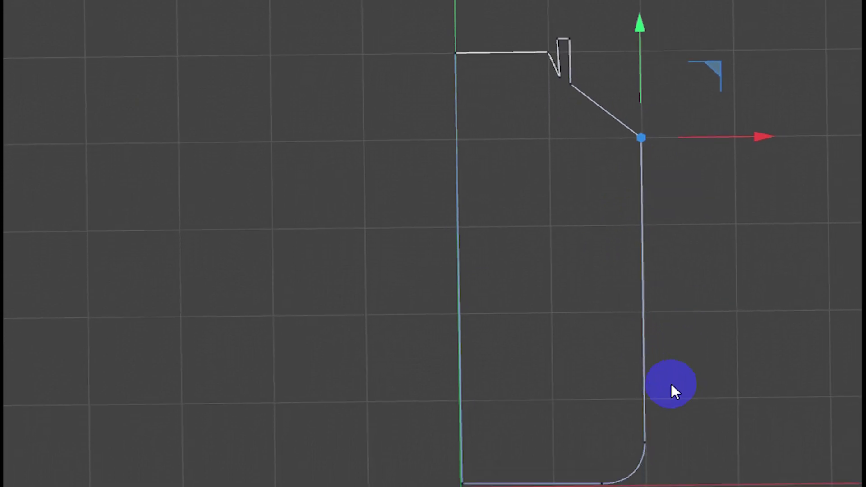
{"action": "left_click", "coordinate": [648, 366], "text": "shift"}
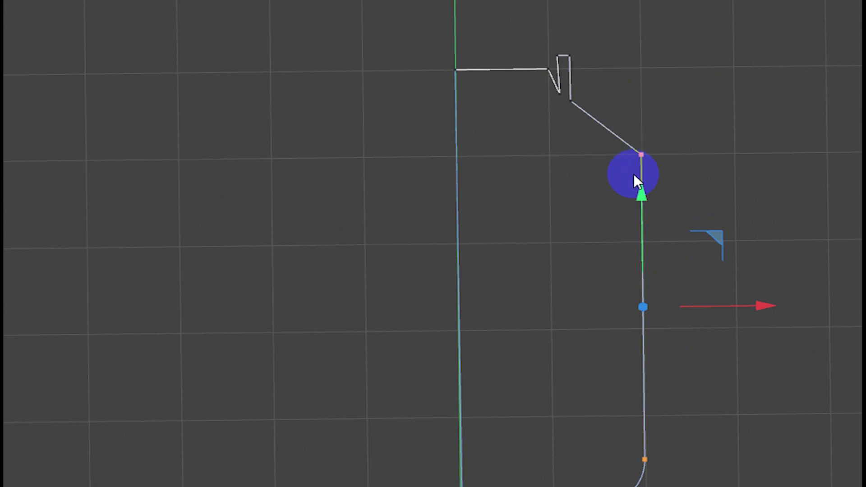
{"action": "left_click", "coordinate": [605, 365], "text": "shift"}
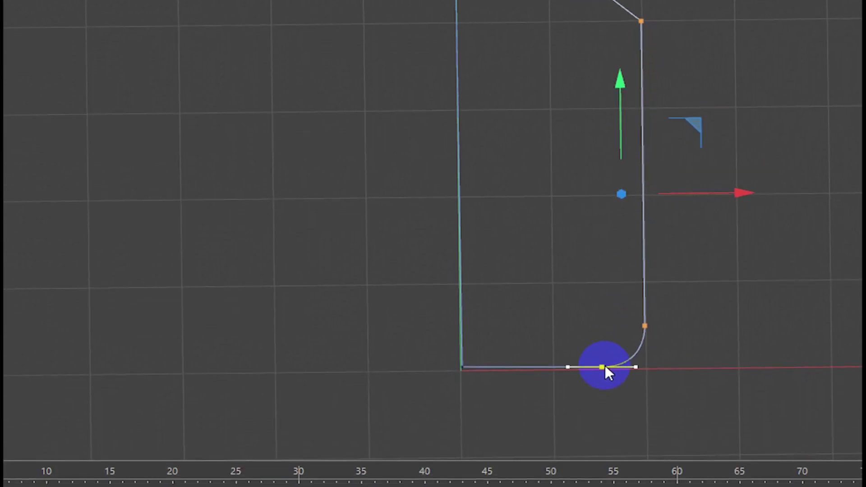
{"action": "left_click_drag", "start_coordinate": [684, 194], "coordinate": [648, 186]}
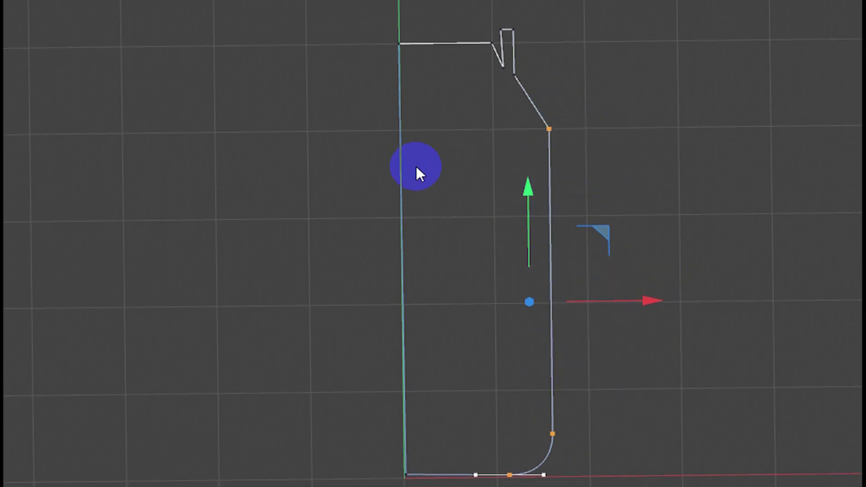
{"action": "left_click_drag", "start_coordinate": [649, 303], "coordinate": [644, 304]}
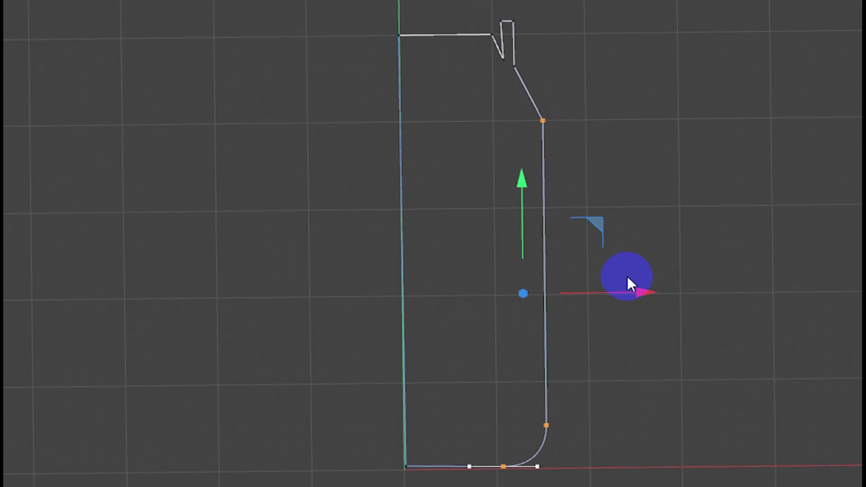
{"action": "left_click_drag", "start_coordinate": [638, 292], "coordinate": [628, 288]}
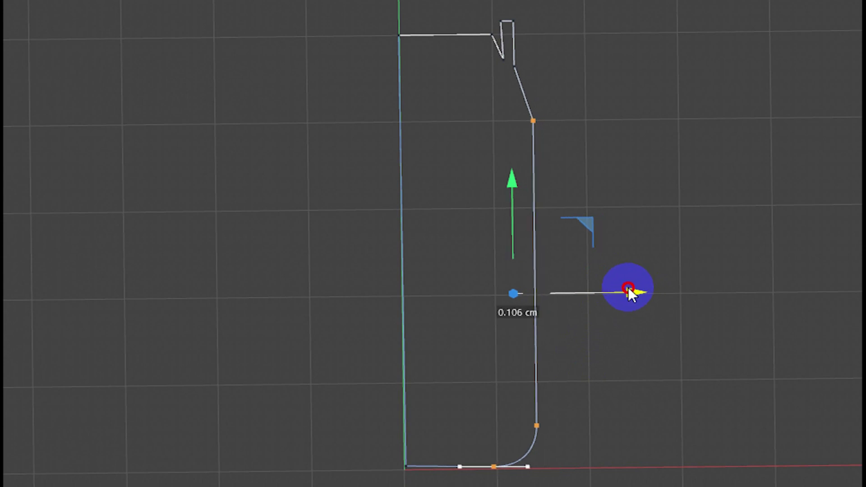
{"action": "left_click_drag", "start_coordinate": [629, 288], "coordinate": [627, 288]}
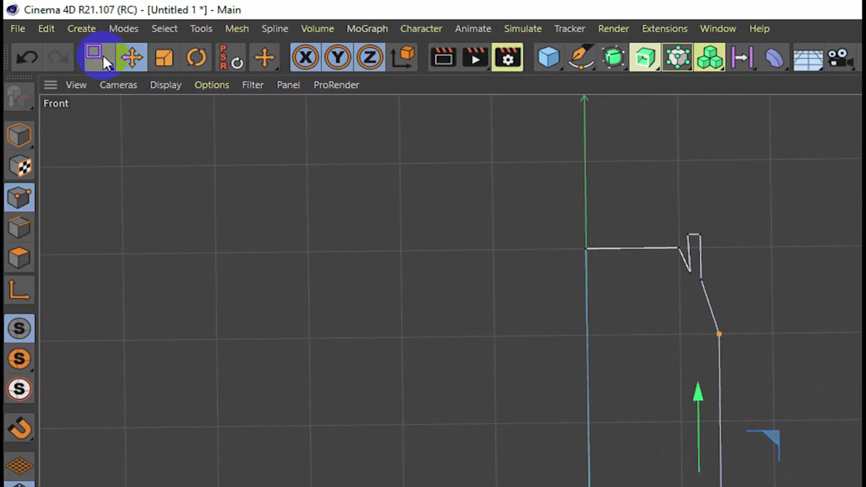
Box-select the upper rim points and slide them left along X
{"action": "left_click", "coordinate": [100, 55]}
{"action": "left_click", "coordinate": [140, 106]}
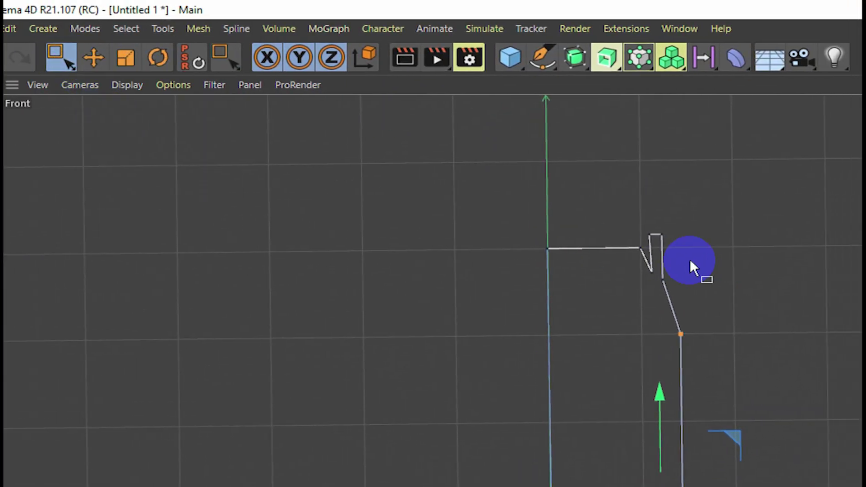
{"action": "left_click_drag", "start_coordinate": [598, 218], "coordinate": [686, 306]}
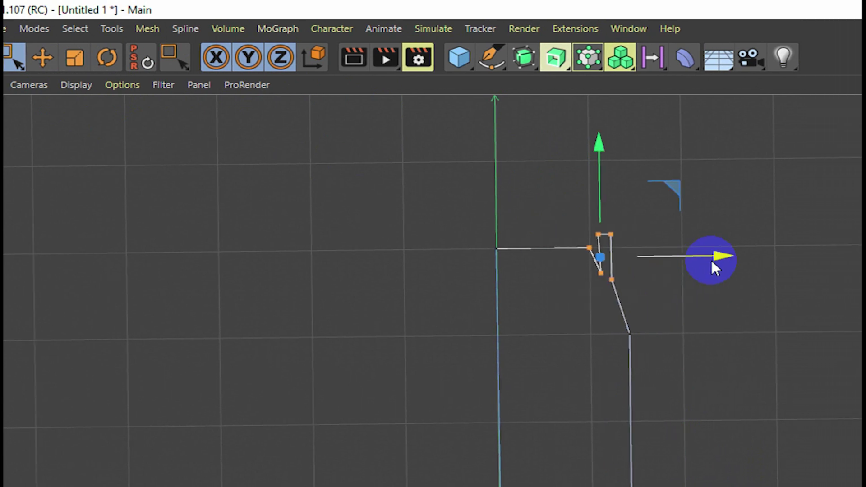
{"action": "left_click_drag", "start_coordinate": [685, 255], "coordinate": [667, 255]}
{"action": "left_click", "coordinate": [629, 348]}
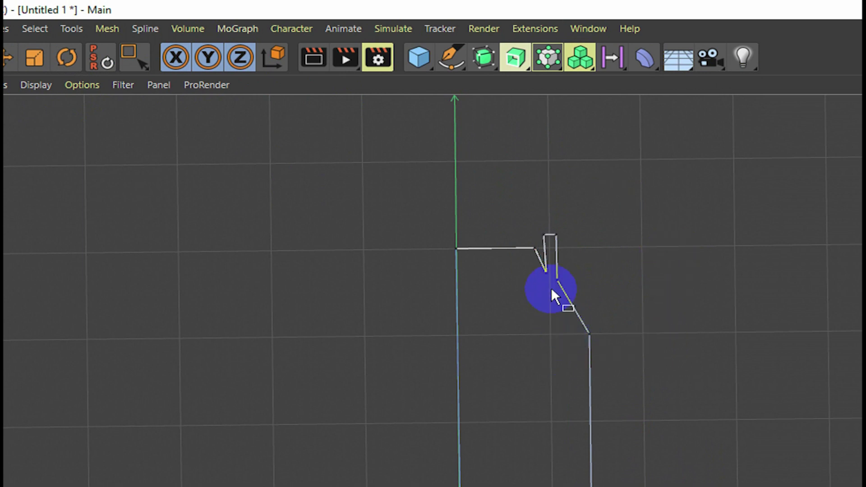
Raise the notch's bottom corner point slightly with the Move tool
{"action": "scroll", "coordinate": [535, 235], "scroll_direction": "up", "scroll_amount": 3}
{"action": "scroll", "coordinate": [542, 246], "scroll_direction": "up", "scroll_amount": 2}
{"action": "scroll", "coordinate": [542, 224], "scroll_direction": "up", "scroll_amount": 2}
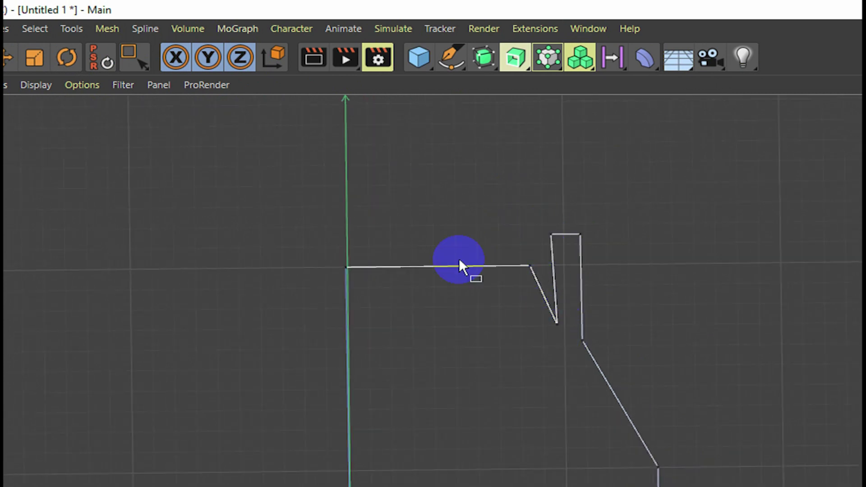
{"action": "left_click", "coordinate": [131, 58]}
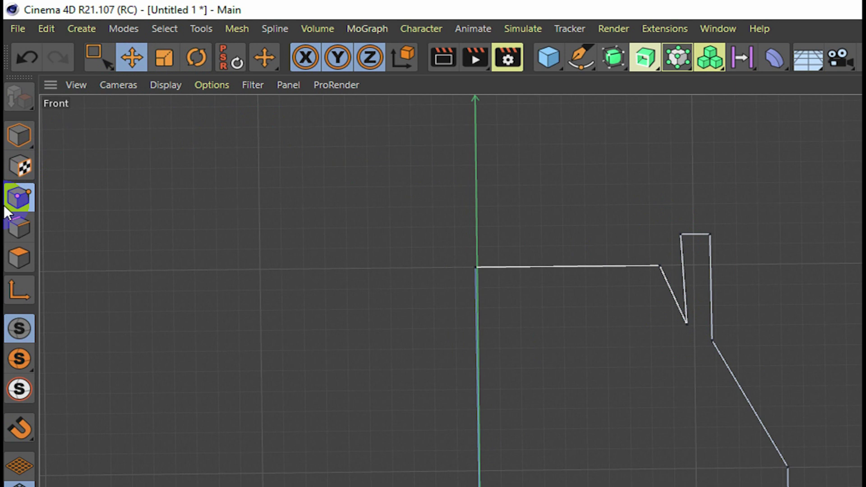
{"action": "left_click", "coordinate": [620, 334]}
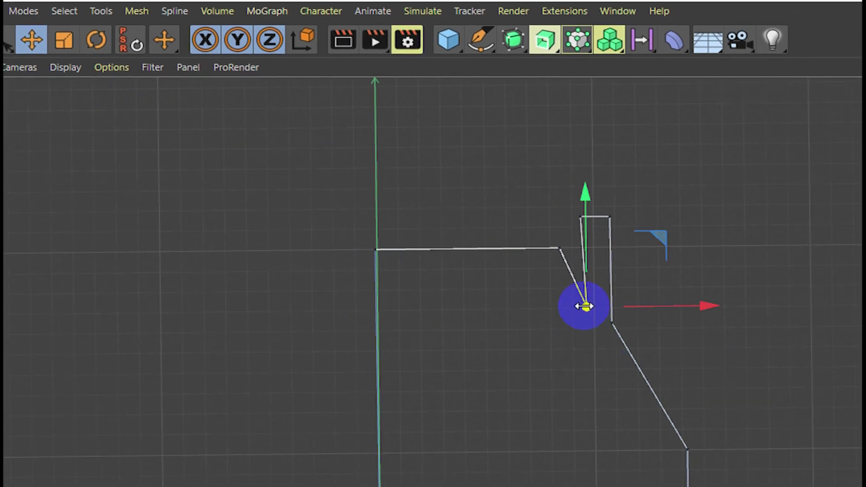
{"action": "left_click_drag", "start_coordinate": [584, 307], "coordinate": [585, 298]}
Give the notch point Soft Interpolation and adjust its tangents to round the groove
{"action": "right_click_drag", "start_coordinate": [579, 293], "coordinate": [579, 292]}
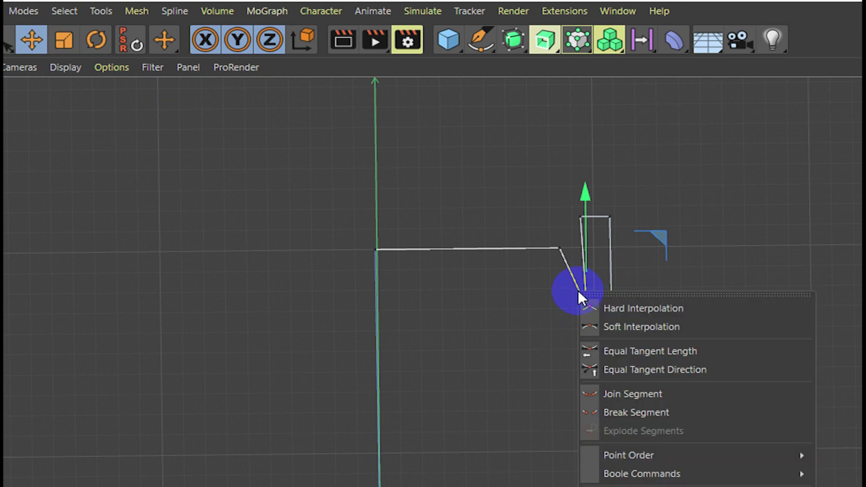
{"action": "left_click", "coordinate": [615, 333]}
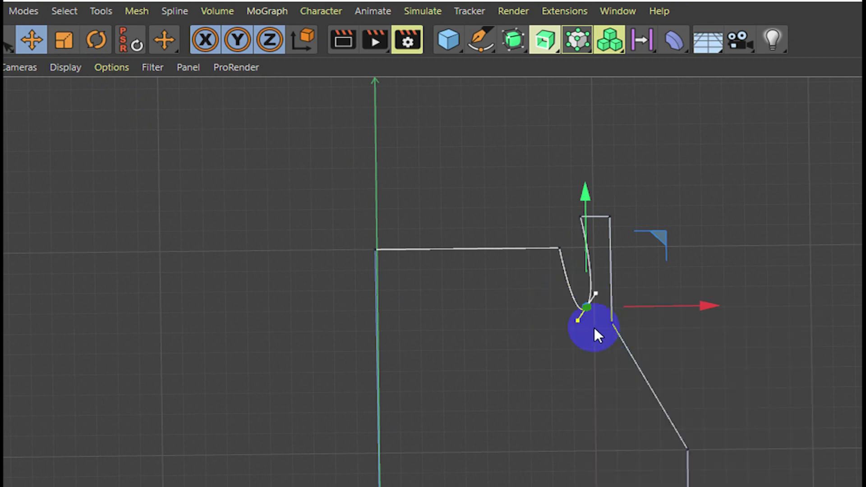
{"action": "scroll", "coordinate": [561, 338], "scroll_direction": "up", "scroll_amount": 3}
{"action": "scroll", "coordinate": [561, 339], "scroll_direction": "up", "scroll_amount": 1}
{"action": "scroll", "coordinate": [575, 323], "scroll_direction": "up", "scroll_amount": 2}
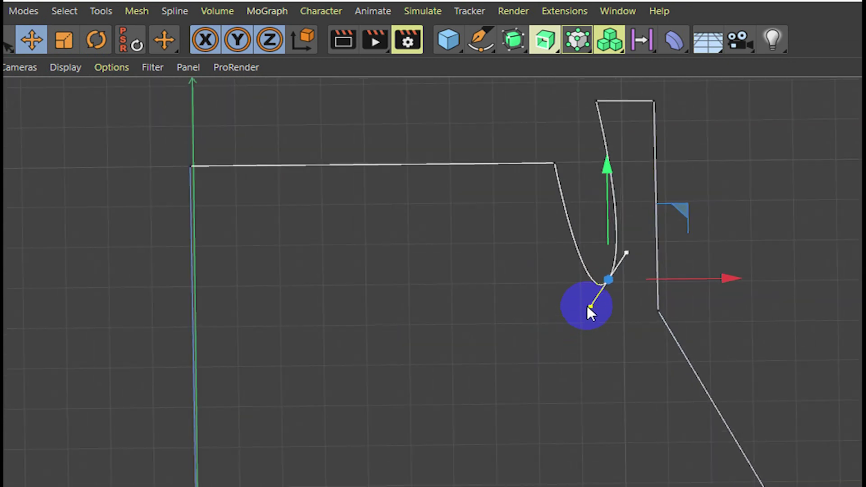
{"action": "left_click_drag", "start_coordinate": [591, 307], "coordinate": [586, 280]}
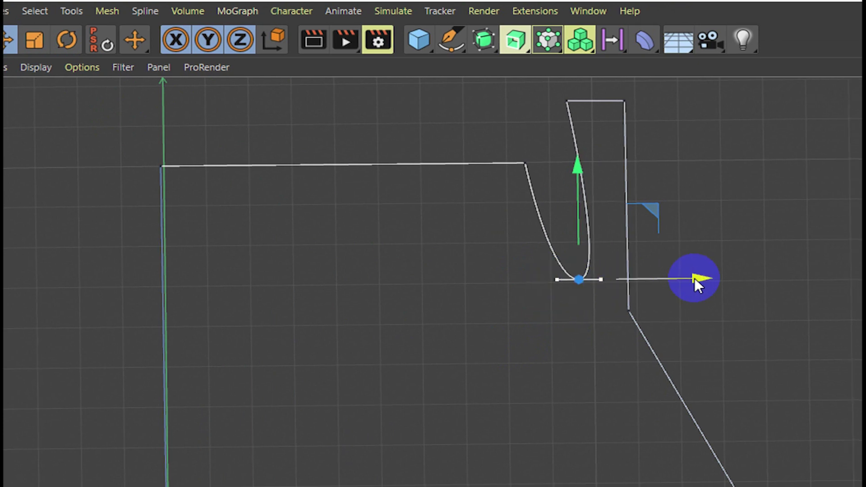
{"action": "left_click_drag", "start_coordinate": [694, 278], "coordinate": [673, 275]}
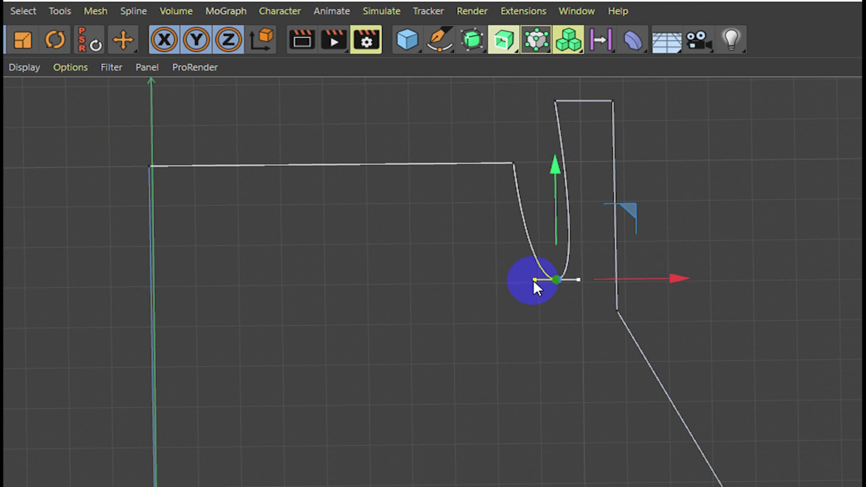
{"action": "left_click_drag", "start_coordinate": [536, 280], "coordinate": [541, 278]}
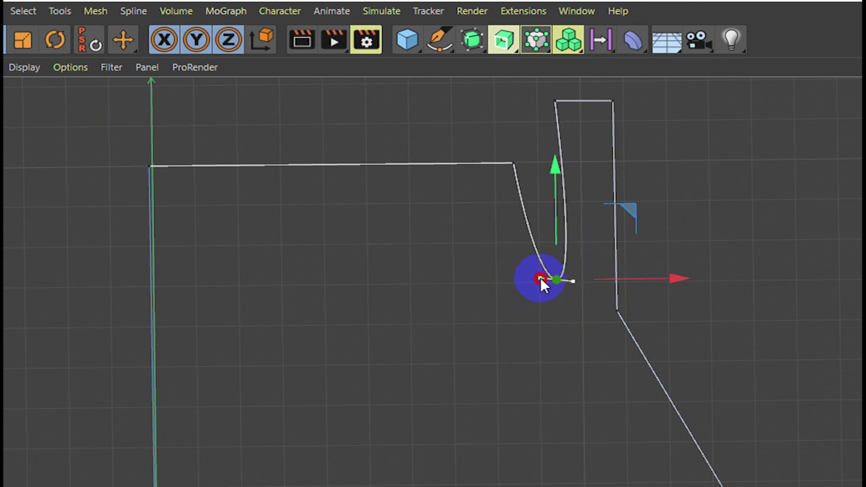
Shift the top rim point and both outer wall points slightly left along X
{"action": "left_click", "coordinate": [555, 120]}
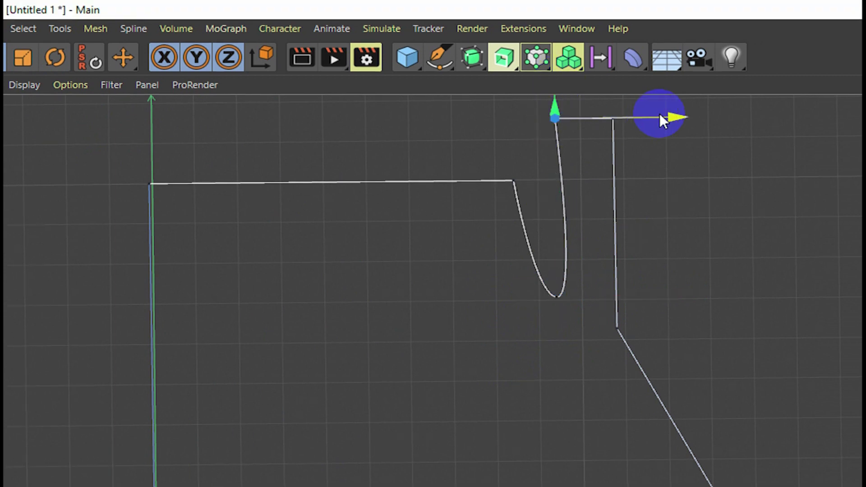
{"action": "mouse_move", "coordinate": [677, 117]}
{"action": "left_mouse_down"}
{"action": "mouse_move", "coordinate": [684, 121]}
{"action": "mouse_move", "coordinate": [675, 120]}
{"action": "left_mouse_up"}
{"action": "left_click", "coordinate": [647, 200]}
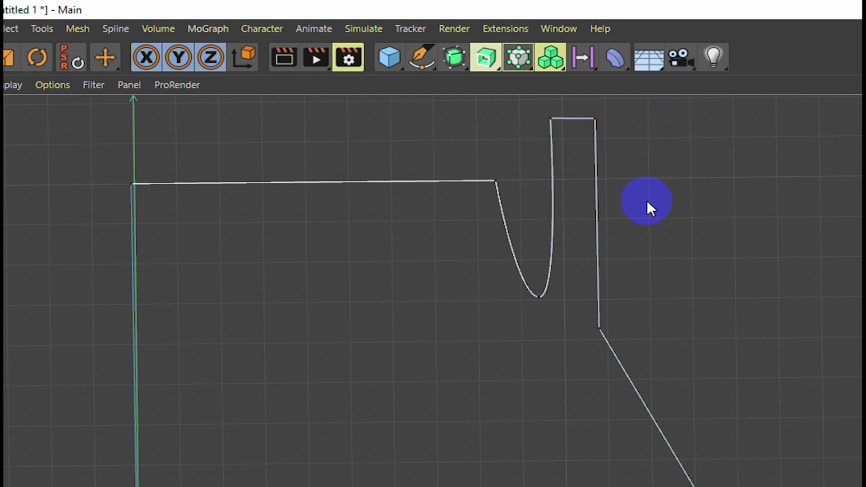
{"action": "left_click", "coordinate": [592, 120]}
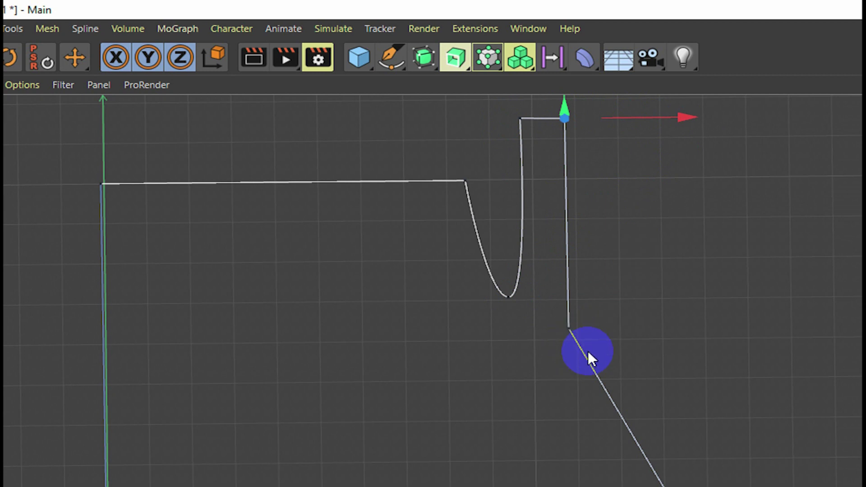
{"action": "left_click", "coordinate": [570, 330], "text": "shift"}
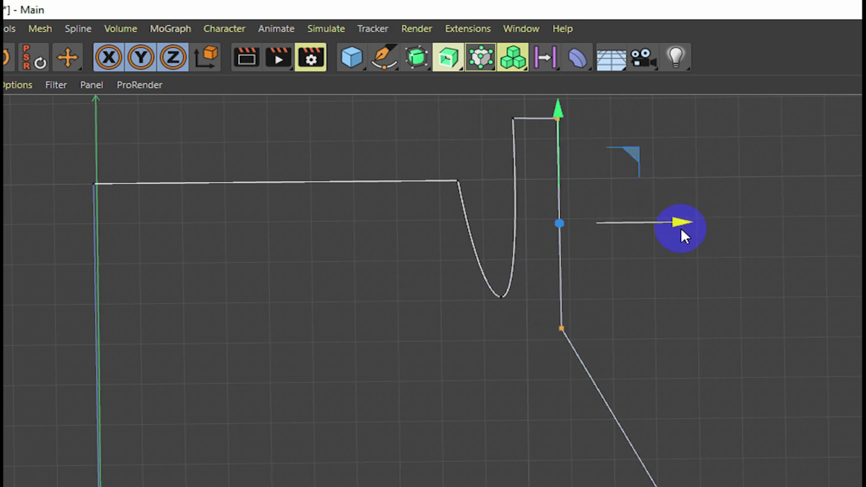
{"action": "left_click_drag", "start_coordinate": [679, 223], "coordinate": [672, 220]}
{"action": "left_click", "coordinate": [670, 280]}
{"action": "key", "text": "h"}
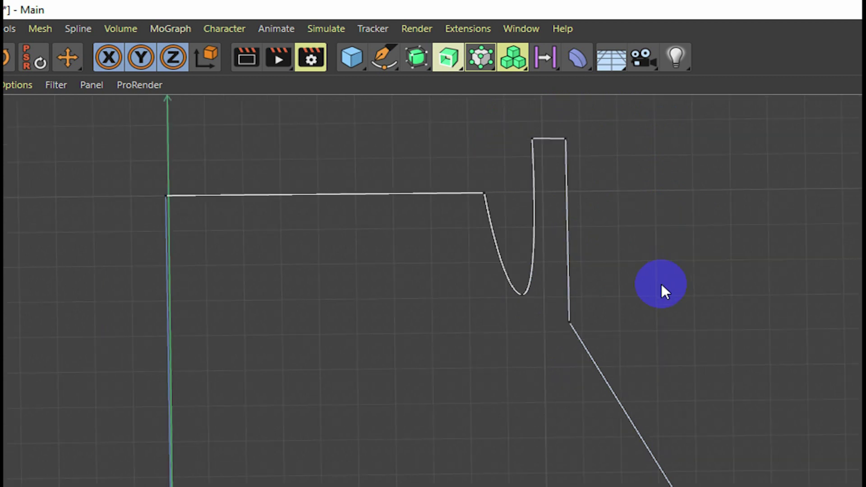
Lower the rim top by 0.047 cm and reposition the groove bottom along Y and X
{"action": "left_click", "coordinate": [563, 175]}
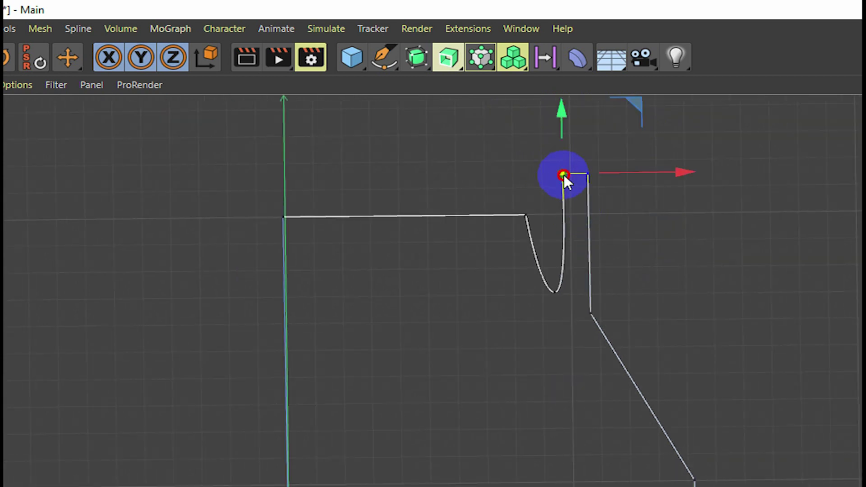
{"action": "left_click", "coordinate": [588, 174], "text": "shift"}
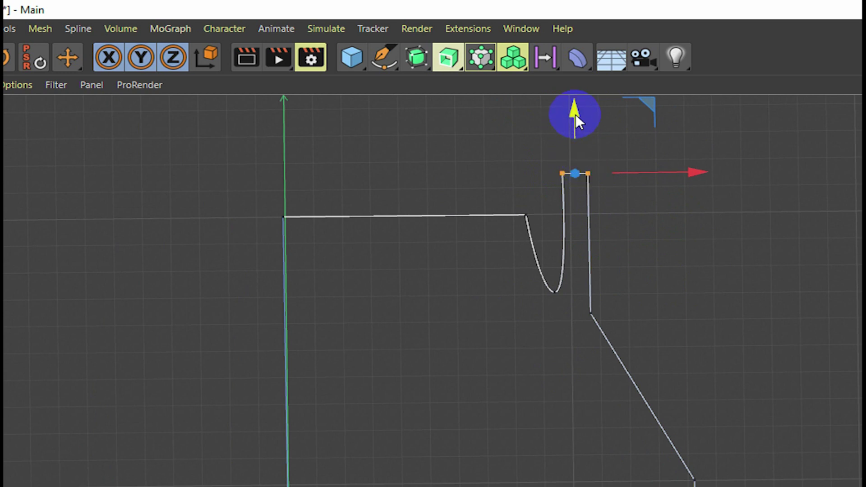
{"action": "left_click_drag", "start_coordinate": [576, 115], "coordinate": [577, 126]}
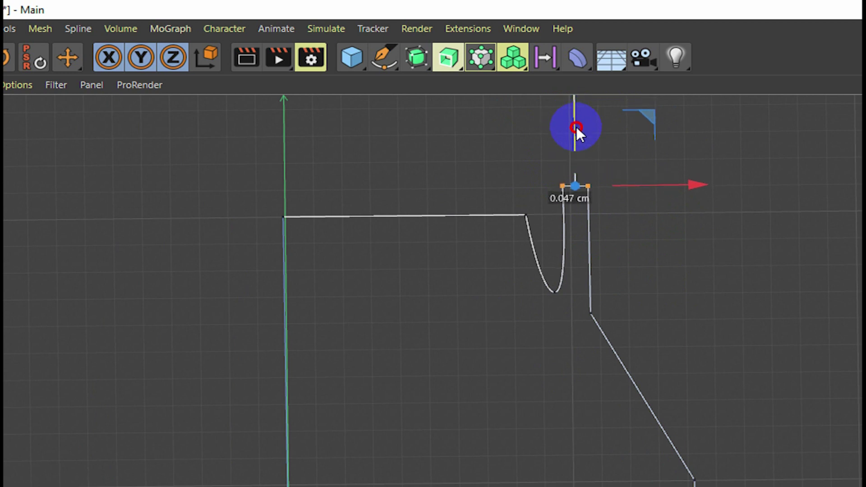
{"action": "left_click", "coordinate": [653, 276]}
{"action": "left_click", "coordinate": [554, 293]}
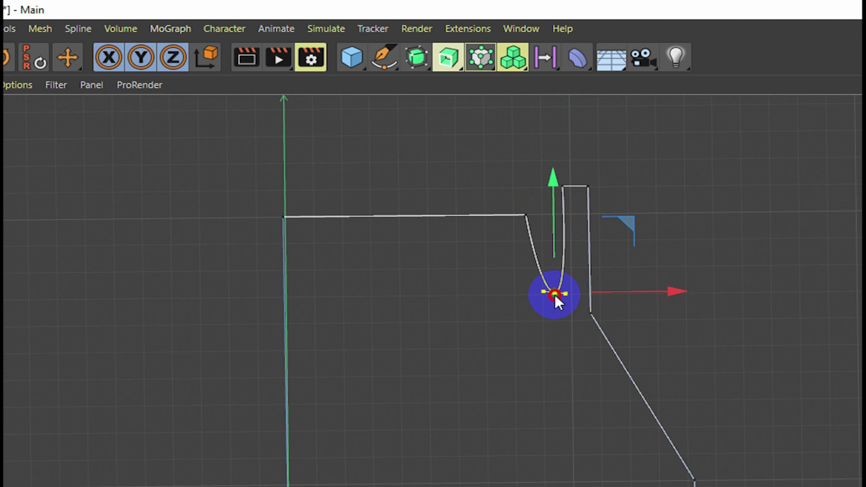
{"action": "left_click_drag", "start_coordinate": [557, 179], "coordinate": [557, 141]}
{"action": "left_click", "coordinate": [663, 264]}
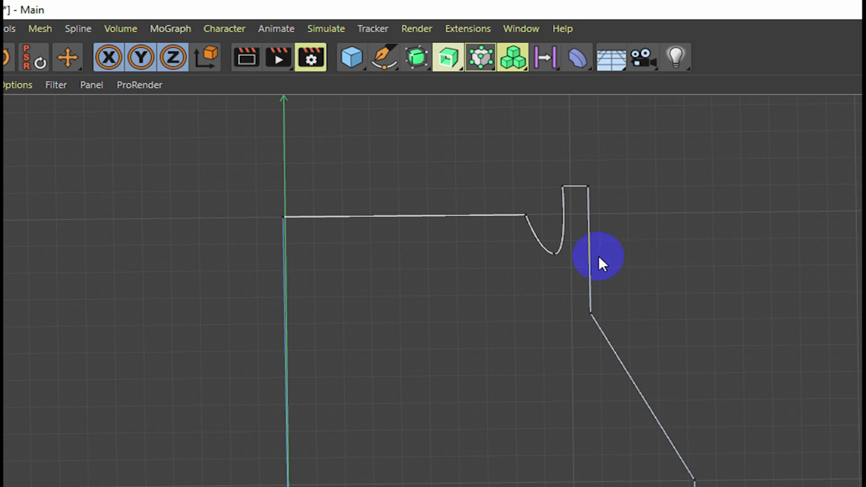
{"action": "left_click", "coordinate": [553, 254]}
{"action": "left_click_drag", "start_coordinate": [672, 252], "coordinate": [668, 251]}
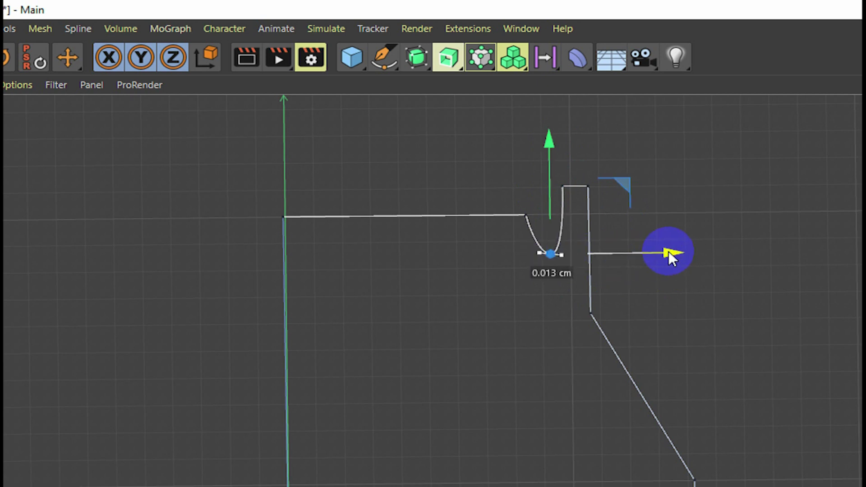
{"action": "left_click", "coordinate": [684, 308]}
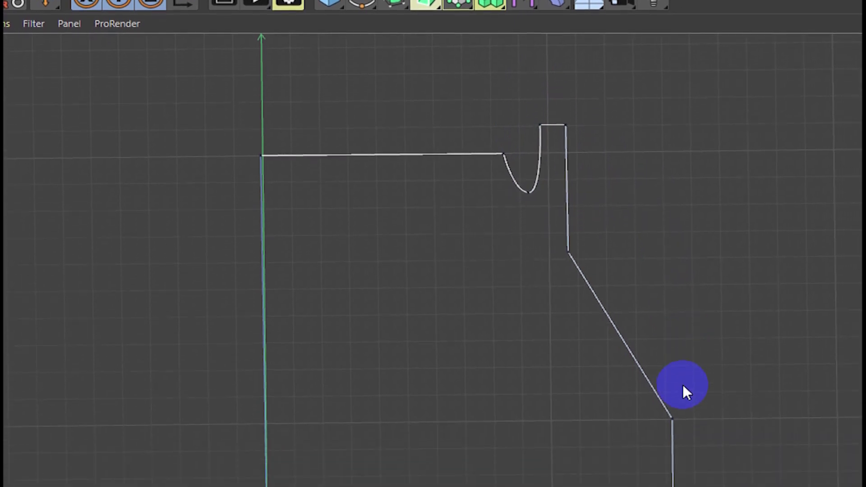
Shift the outer rim and wall points along X, then box-select the points around the groove
{"action": "left_click", "coordinate": [566, 126]}
{"action": "left_click", "coordinate": [567, 253], "text": "shift"}
{"action": "left_click_drag", "start_coordinate": [669, 190], "coordinate": [674, 186]}
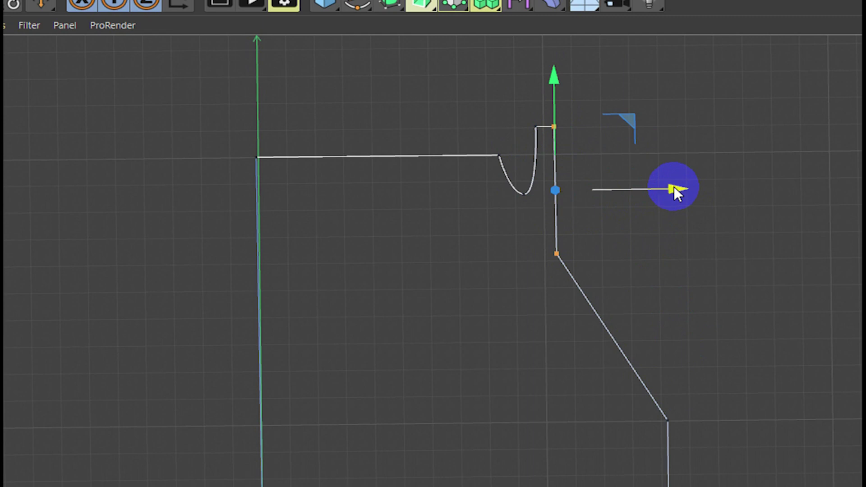
{"action": "left_click", "coordinate": [462, 124]}
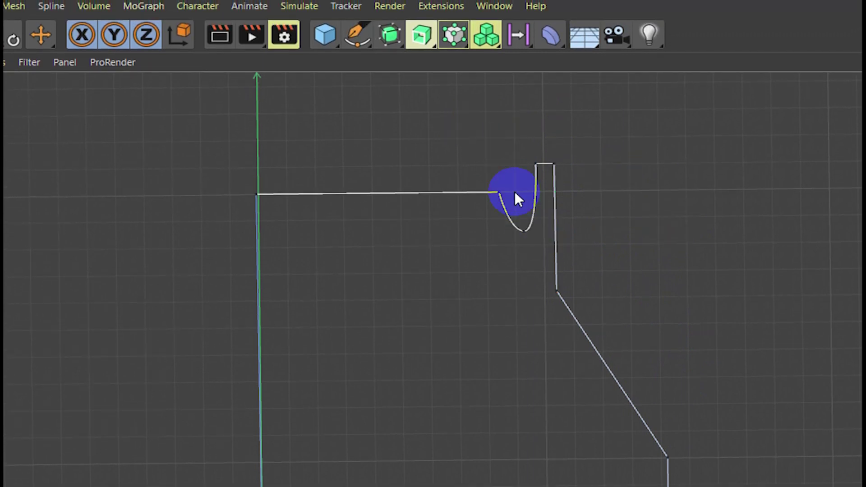
{"action": "left_click", "coordinate": [95, 54]}
{"action": "left_click_drag", "start_coordinate": [671, 144], "coordinate": [755, 265]}
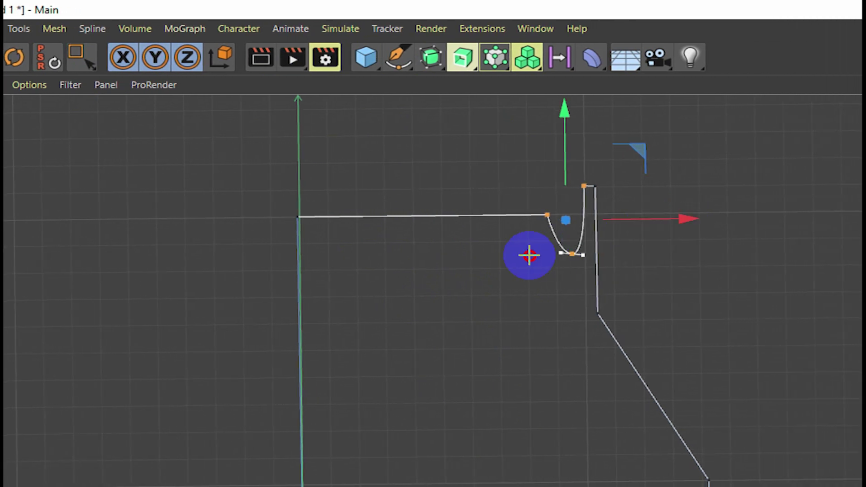
Box-select the bottom point of the U-shaped groove, retrying the selection several times
{"action": "left_click_drag", "start_coordinate": [514, 155], "coordinate": [561, 266]}
{"action": "left_click_drag", "start_coordinate": [667, 214], "coordinate": [679, 213]}
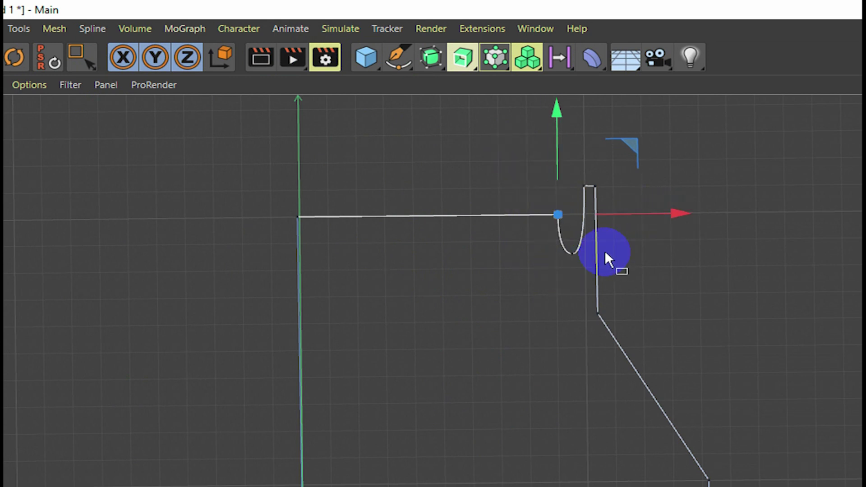
{"action": "scroll", "coordinate": [570, 229], "scroll_direction": "up", "scroll_amount": 3}
{"action": "left_click", "coordinate": [574, 266]}
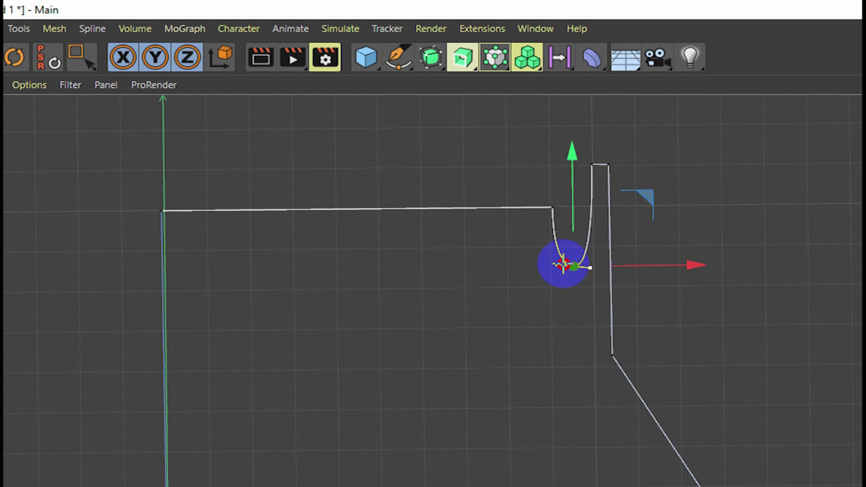
{"action": "left_click", "coordinate": [568, 265]}
{"action": "left_click_drag", "start_coordinate": [543, 251], "coordinate": [579, 280]}
{"action": "scroll", "coordinate": [561, 266], "scroll_direction": "up", "scroll_amount": 2}
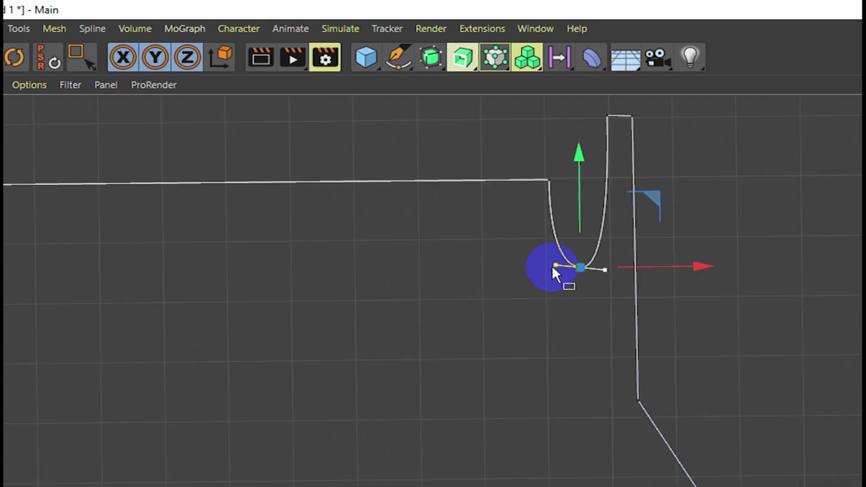
{"action": "left_click", "coordinate": [553, 263]}
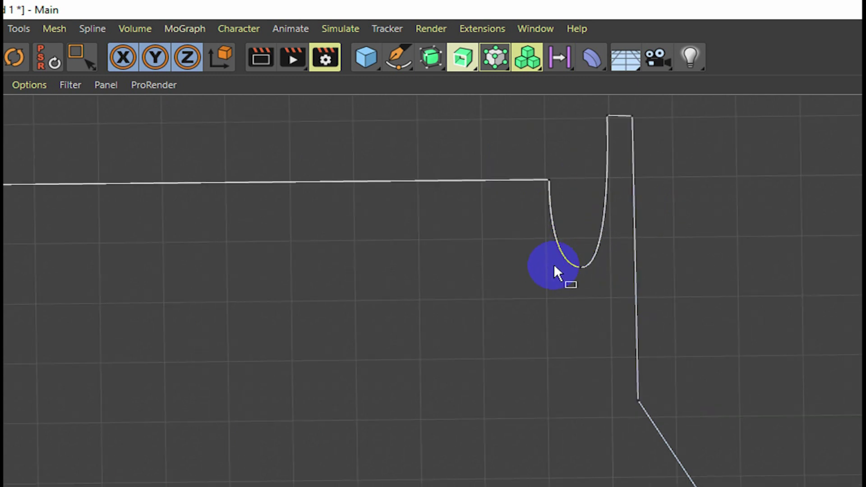
{"action": "left_click_drag", "start_coordinate": [533, 244], "coordinate": [611, 302]}
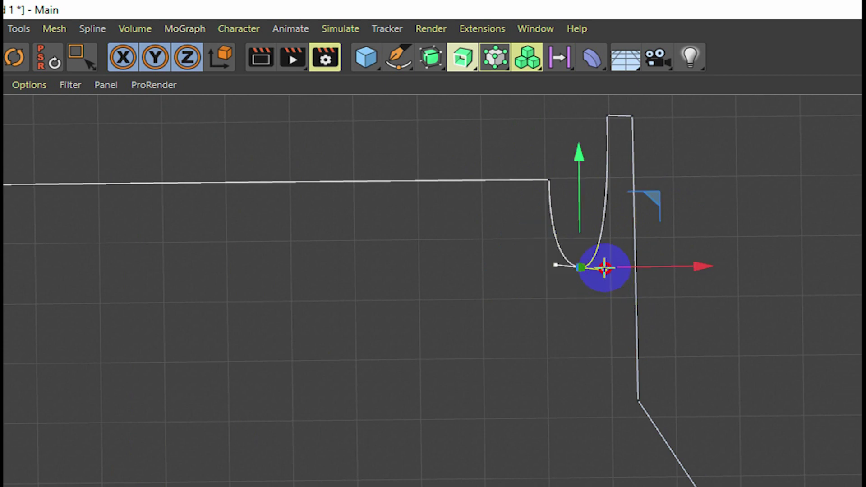
{"action": "left_click", "coordinate": [588, 270]}
{"action": "scroll", "coordinate": [587, 266], "scroll_direction": "up", "scroll_amount": 2}
{"action": "left_click_drag", "start_coordinate": [503, 242], "coordinate": [627, 325]}
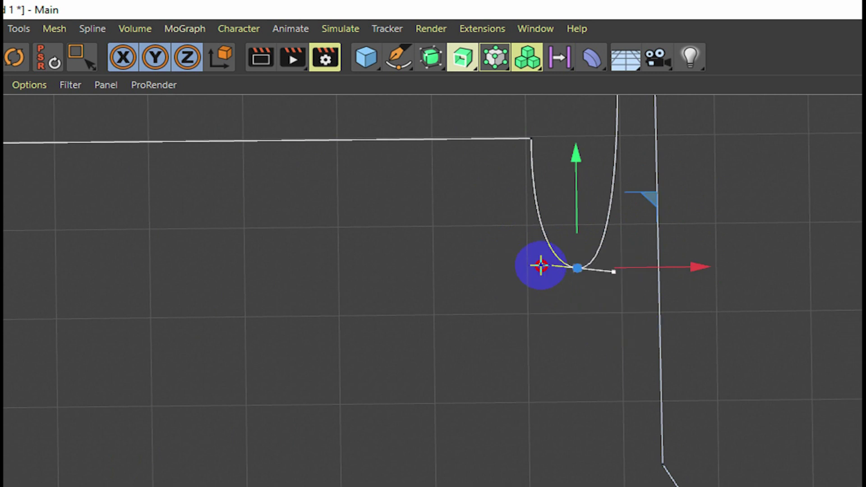
{"action": "left_click", "coordinate": [541, 270]}
{"action": "left_click_drag", "start_coordinate": [504, 237], "coordinate": [622, 323]}
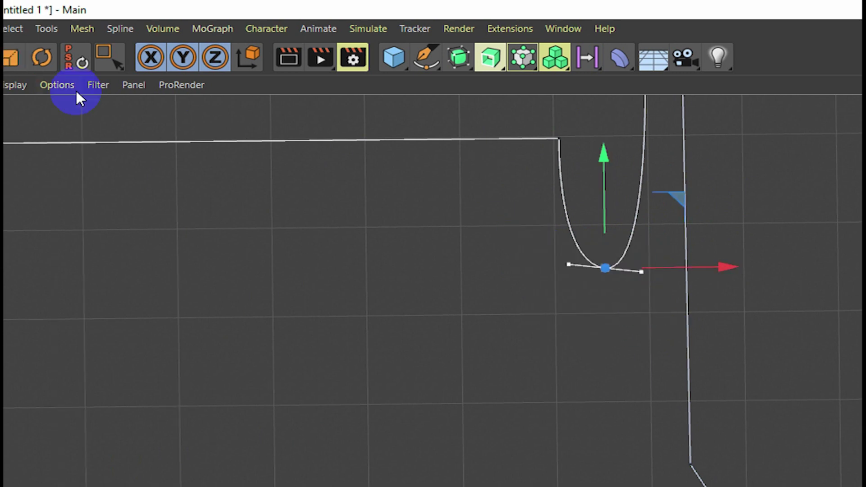
Reshape the groove bottom's tangent and raise the point slightly on Y
{"action": "left_click", "coordinate": [131, 59]}
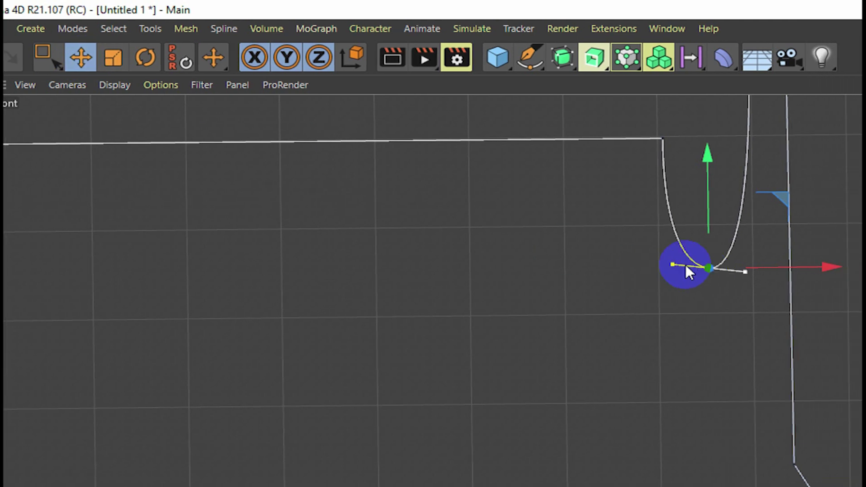
{"action": "left_click_drag", "start_coordinate": [673, 261], "coordinate": [684, 266]}
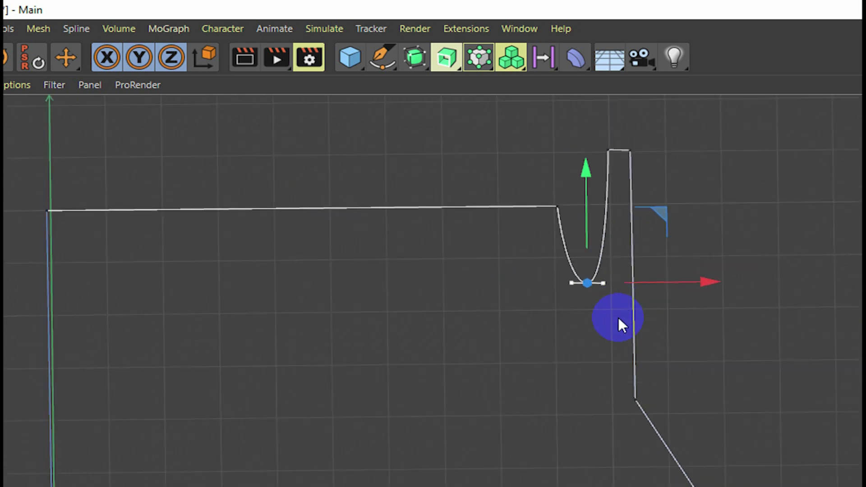
{"action": "scroll", "coordinate": [619, 318], "scroll_direction": "down", "scroll_amount": 3}
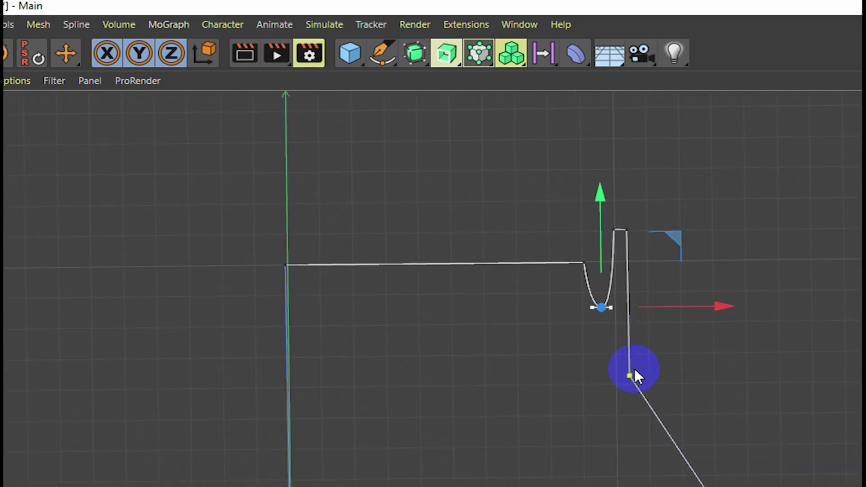
{"action": "left_click_drag", "start_coordinate": [602, 196], "coordinate": [600, 183]}
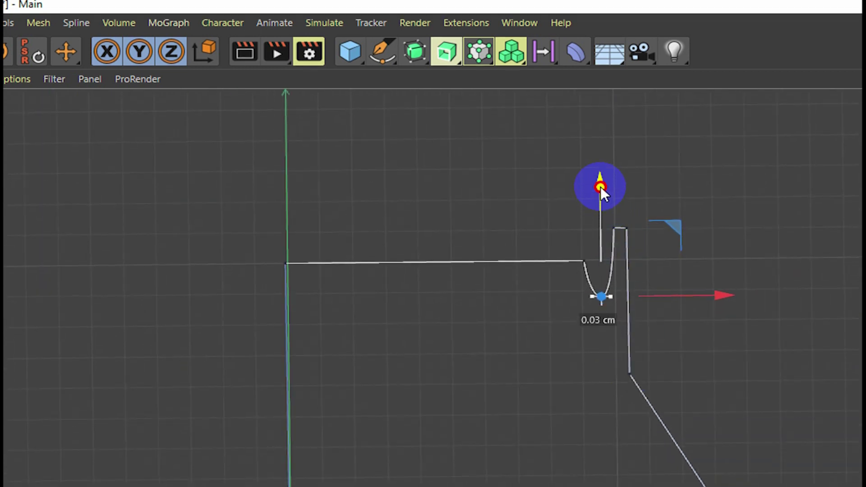
{"action": "left_click", "coordinate": [673, 376]}
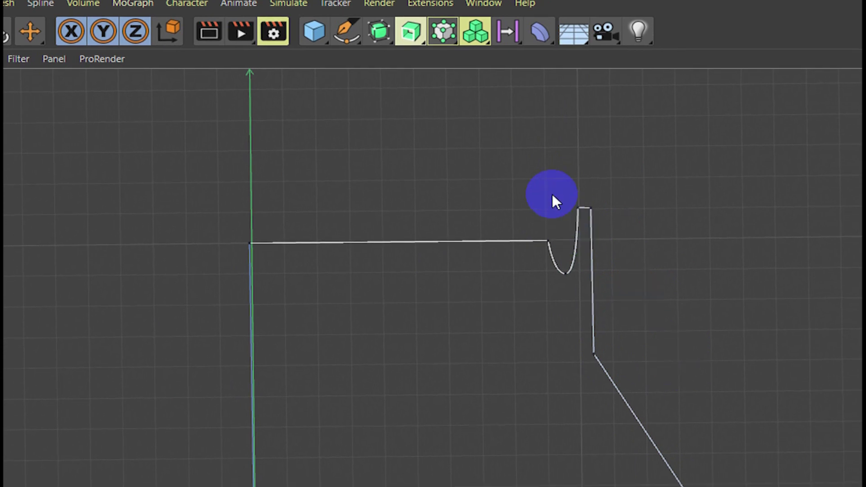
Box-select the rim's top spline point and nudge it slightly lower along Y
{"action": "left_click", "coordinate": [95, 56]}
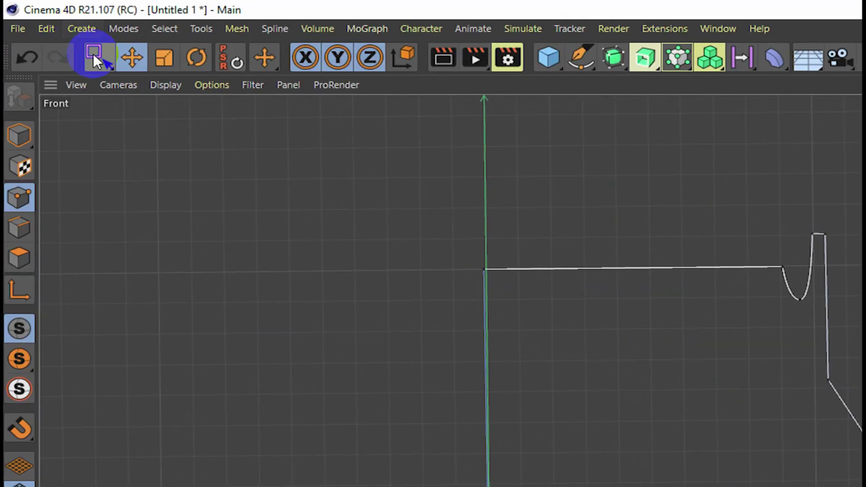
{"action": "left_click_drag", "start_coordinate": [710, 209], "coordinate": [778, 246]}
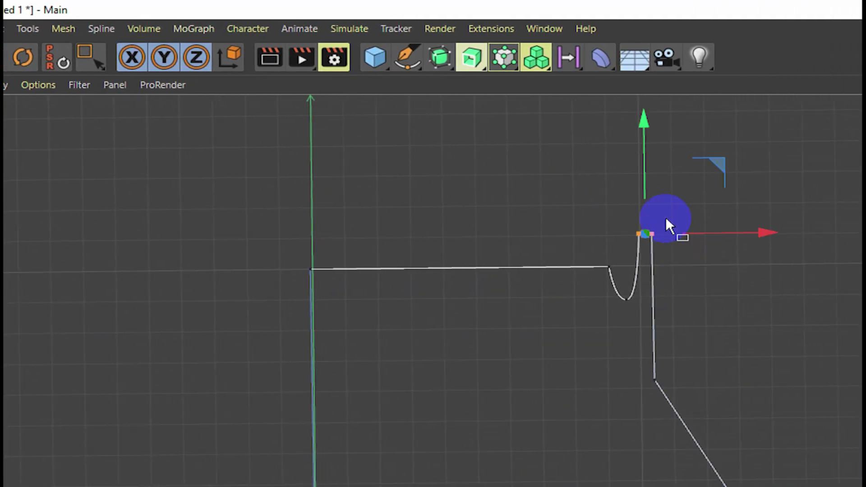
{"action": "left_click_drag", "start_coordinate": [736, 124], "coordinate": [737, 129]}
{"action": "left_click_drag", "start_coordinate": [643, 130], "coordinate": [644, 128]}
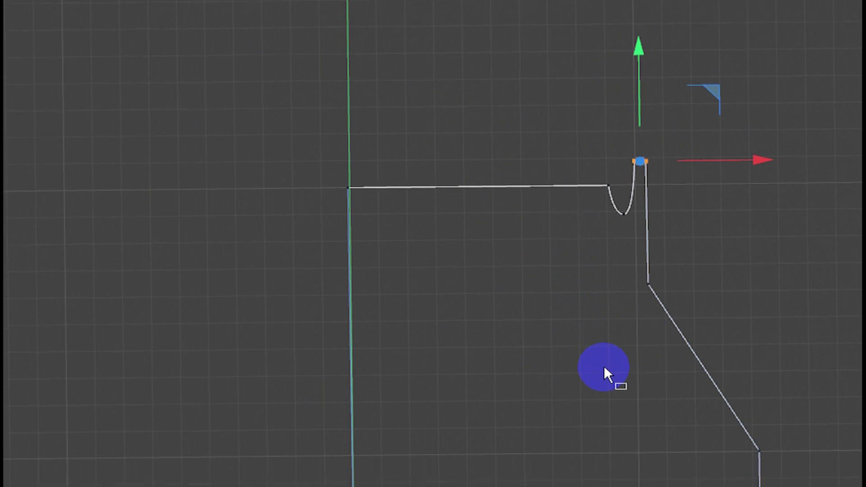
{"action": "scroll", "coordinate": [391, 243], "scroll_direction": "down", "scroll_amount": 3}
{"action": "left_click_drag", "start_coordinate": [600, 43], "coordinate": [433, 242]}
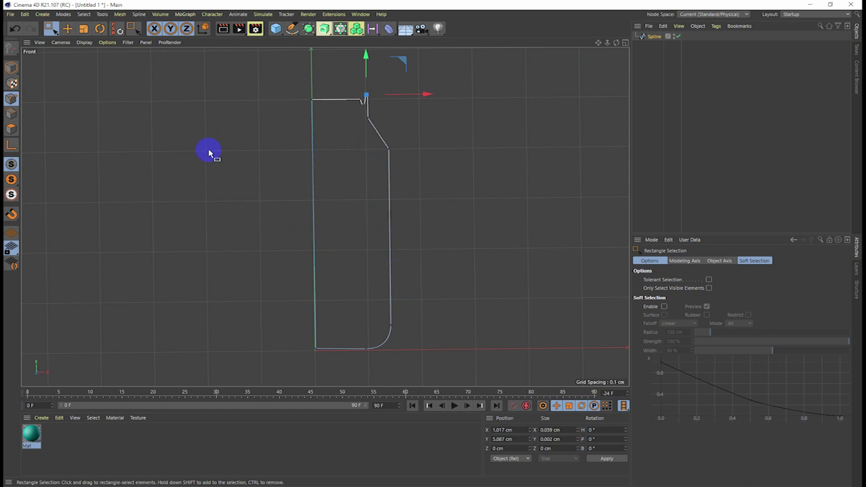
Box-select the right wall points and shift them left on X to narrow the can
{"action": "left_click", "coordinate": [52, 28]}
{"action": "left_click_drag", "start_coordinate": [52, 28], "coordinate": [68, 40]}
{"action": "left_click_drag", "start_coordinate": [425, 362], "coordinate": [336, 67]}
{"action": "left_click_drag", "start_coordinate": [436, 222], "coordinate": [430, 222]}
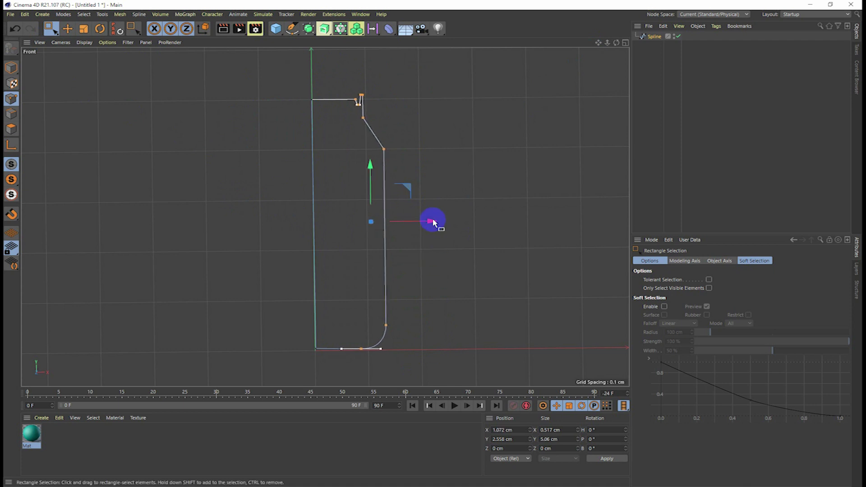
{"action": "left_click_drag", "start_coordinate": [457, 125], "coordinate": [379, 346]}
{"action": "left_click_drag", "start_coordinate": [446, 239], "coordinate": [442, 238]}
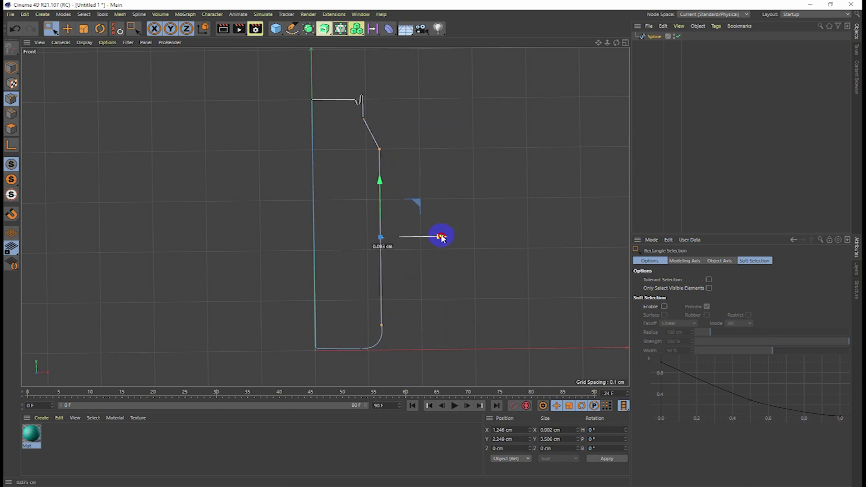
{"action": "left_click_drag", "start_coordinate": [442, 238], "coordinate": [442, 238]}
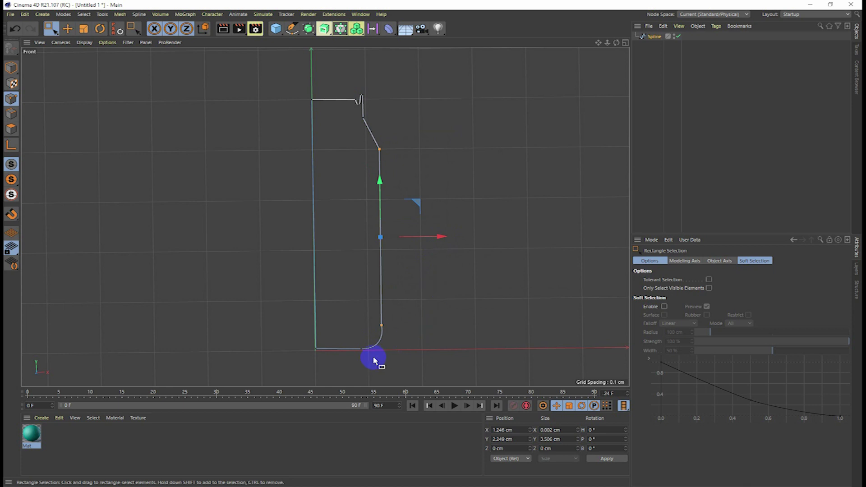
Move the base-corner point about 0.042 cm left to X 0.818 cm
{"action": "mouse_move", "coordinate": [352, 337]}
{"action": "left_mouse_down"}
{"action": "mouse_move", "coordinate": [391, 363]}
{"action": "mouse_move", "coordinate": [378, 352]}
{"action": "left_mouse_up"}
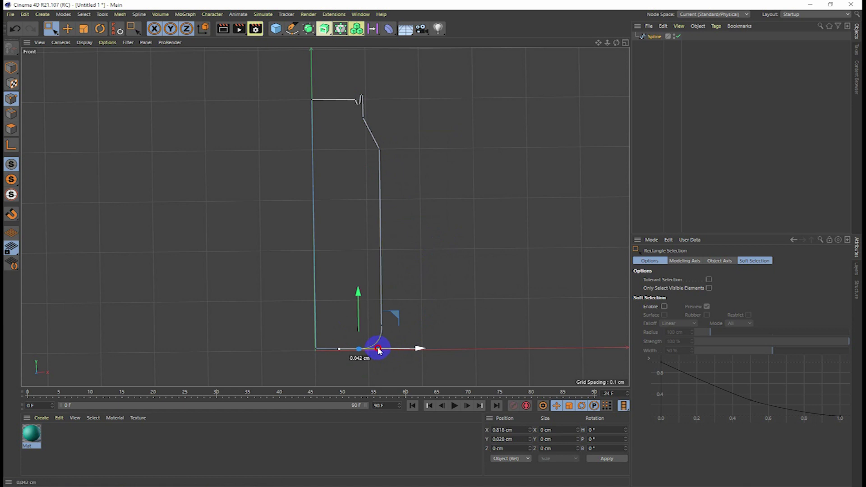
{"action": "left_click_drag", "start_coordinate": [378, 351], "coordinate": [378, 352]}
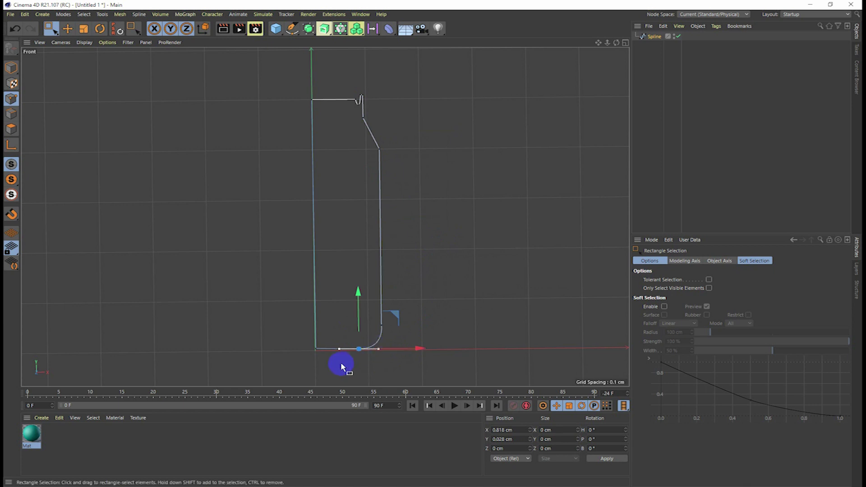
{"action": "scroll", "coordinate": [318, 359], "scroll_direction": "up", "scroll_amount": 2}
Raise the profile's base point on the centre axis to start a domed bottom
{"action": "scroll", "coordinate": [324, 360], "scroll_direction": "up", "scroll_amount": 2}
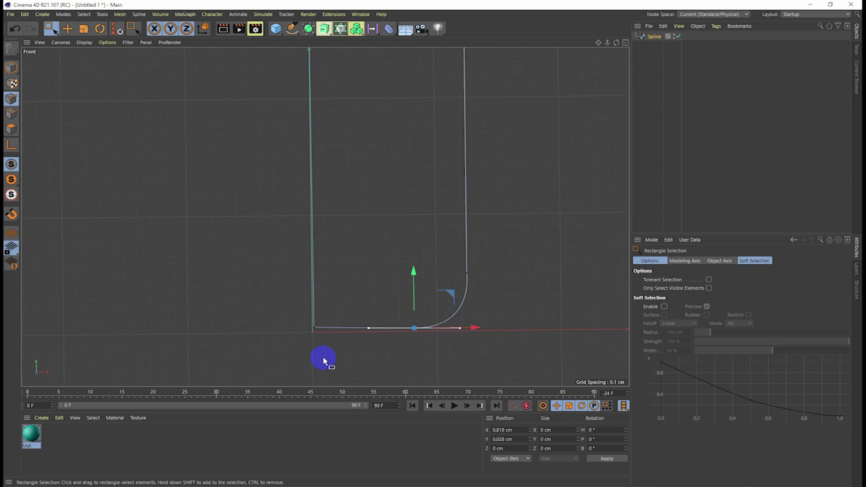
{"action": "left_click", "coordinate": [67, 29]}
{"action": "left_click", "coordinate": [301, 360]}
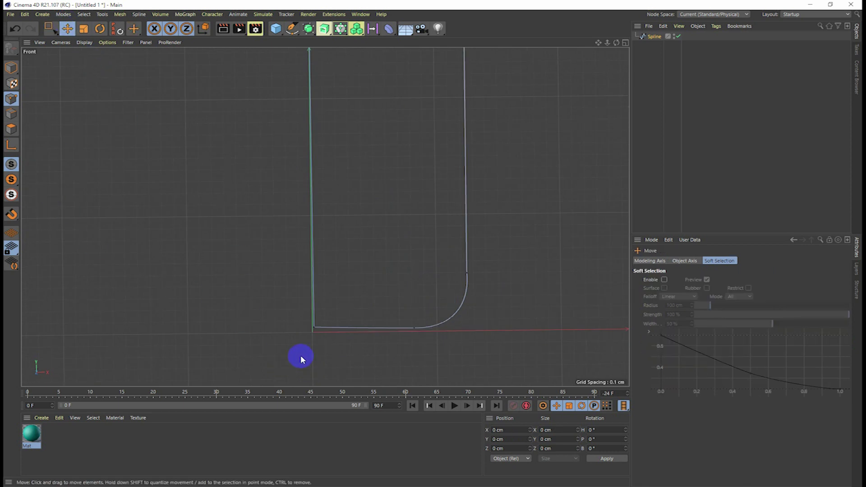
{"action": "left_click", "coordinate": [315, 330]}
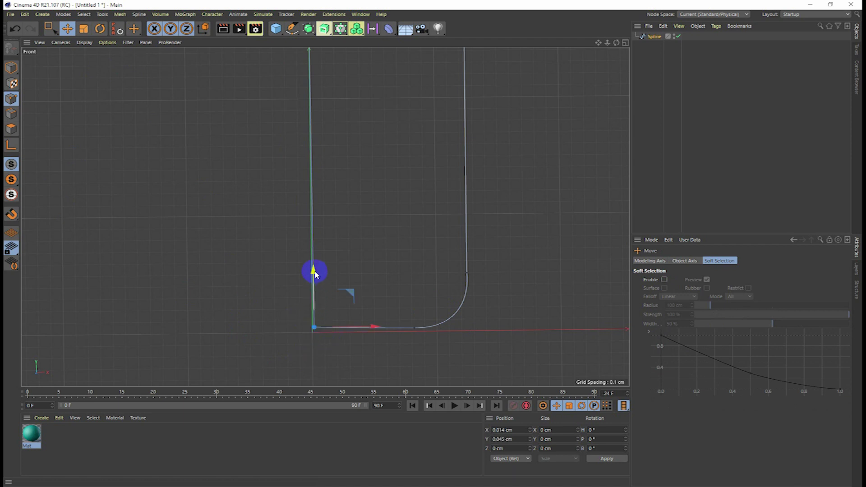
{"action": "left_click_drag", "start_coordinate": [315, 273], "coordinate": [314, 252]}
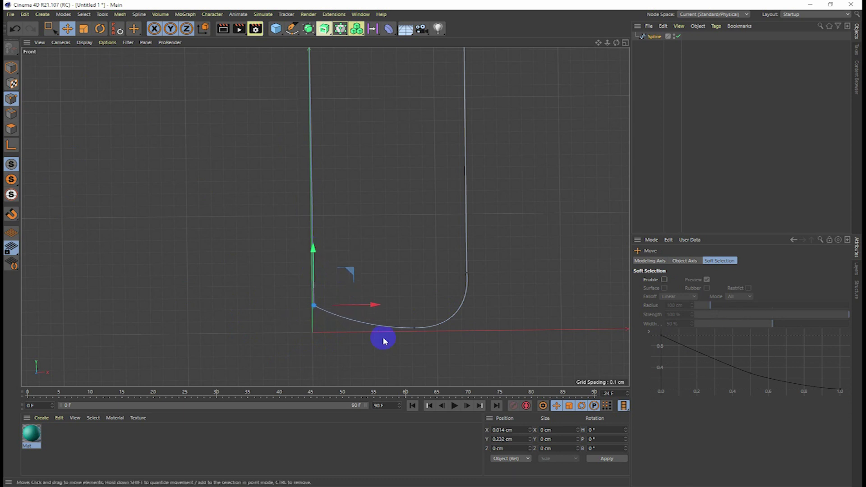
Move the outer base point toward the wall and tilt its tangent to curve the base
{"action": "left_click", "coordinate": [414, 329]}
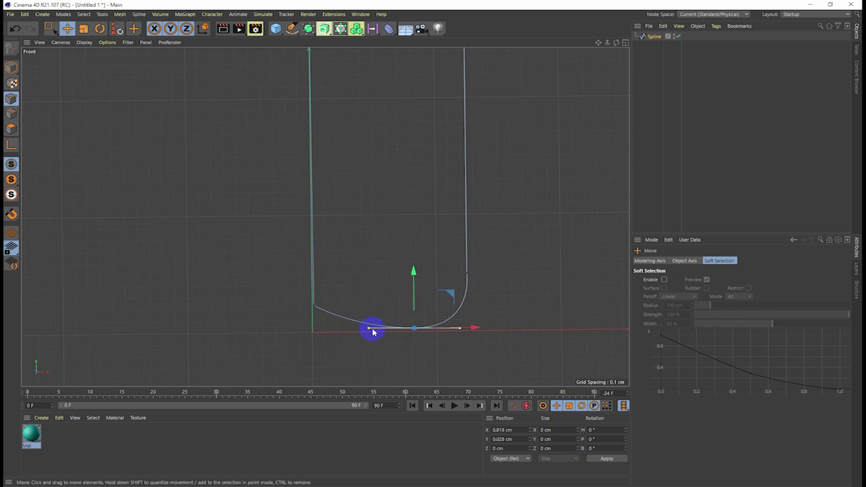
{"action": "left_click_drag", "start_coordinate": [368, 331], "coordinate": [394, 331]}
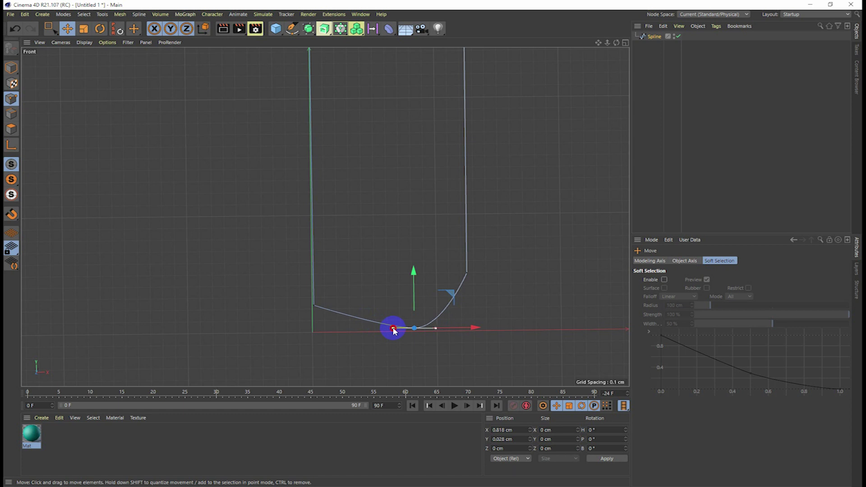
{"action": "left_click_drag", "start_coordinate": [474, 329], "coordinate": [504, 328]}
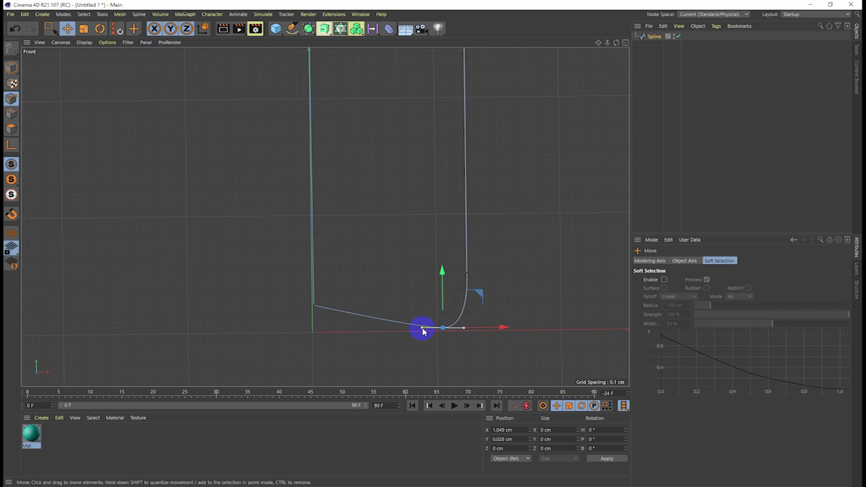
{"action": "left_click_drag", "start_coordinate": [423, 330], "coordinate": [410, 315]}
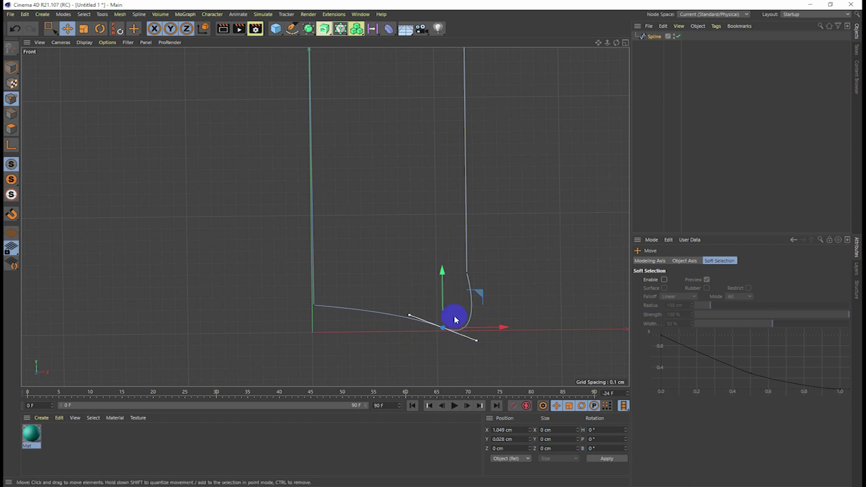
{"action": "left_click_drag", "start_coordinate": [507, 328], "coordinate": [498, 329]}
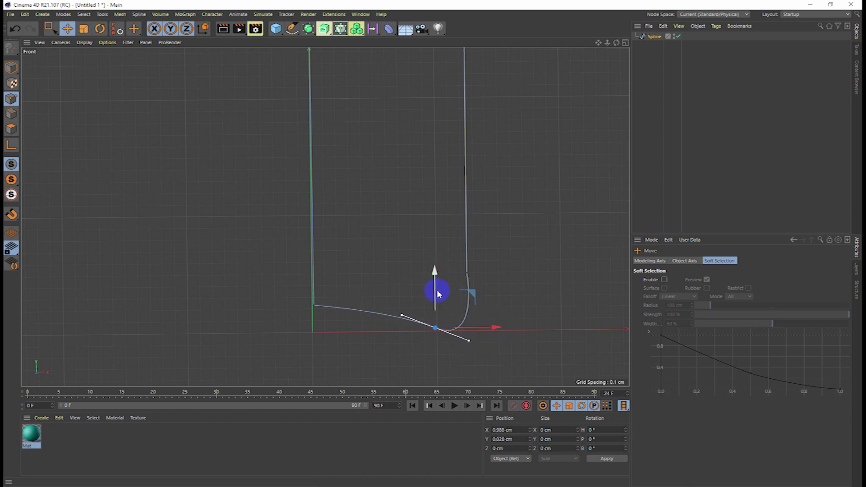
{"action": "left_click_drag", "start_coordinate": [400, 315], "coordinate": [387, 313]}
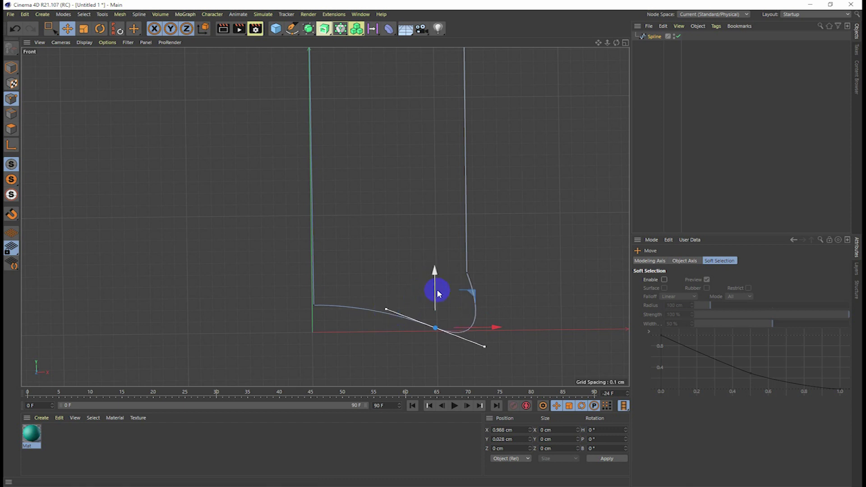
{"action": "left_click_drag", "start_coordinate": [493, 329], "coordinate": [475, 328]}
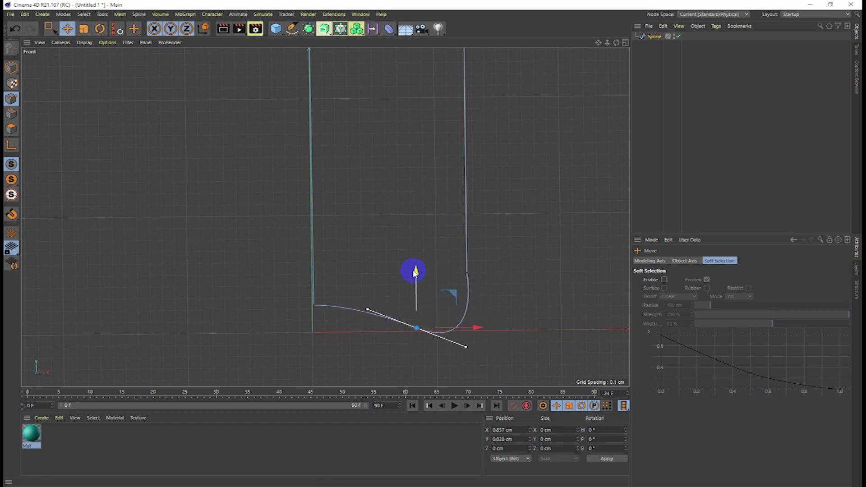
Fine-tune the base point to X 0.801 cm, Y 0.046 cm with a shorter inner tangent
{"action": "left_click_drag", "start_coordinate": [415, 272], "coordinate": [415, 267]}
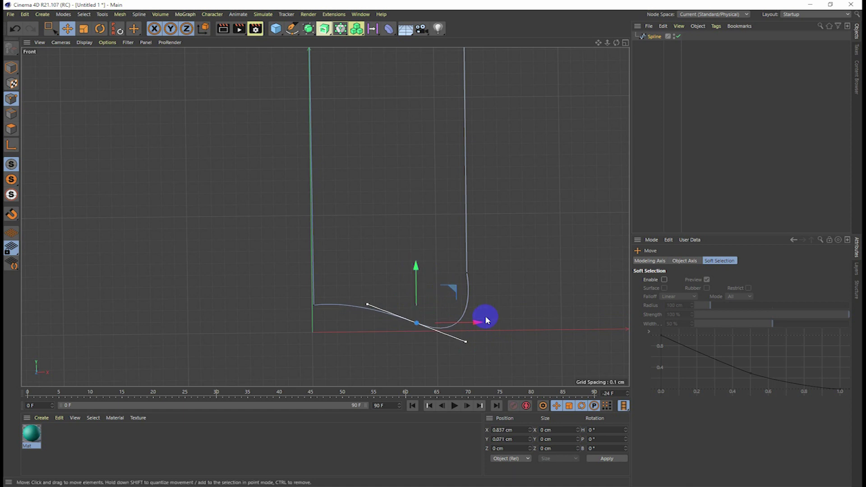
{"action": "left_click_drag", "start_coordinate": [479, 326], "coordinate": [470, 323]}
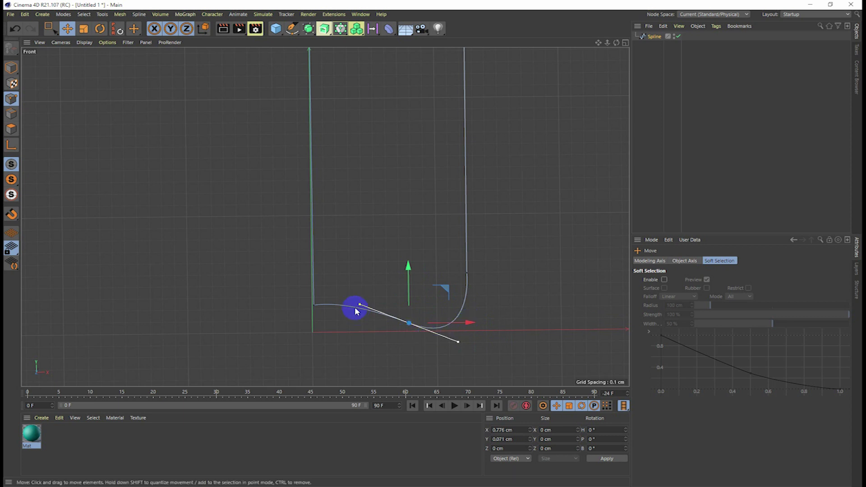
{"action": "left_click_drag", "start_coordinate": [360, 307], "coordinate": [365, 306]}
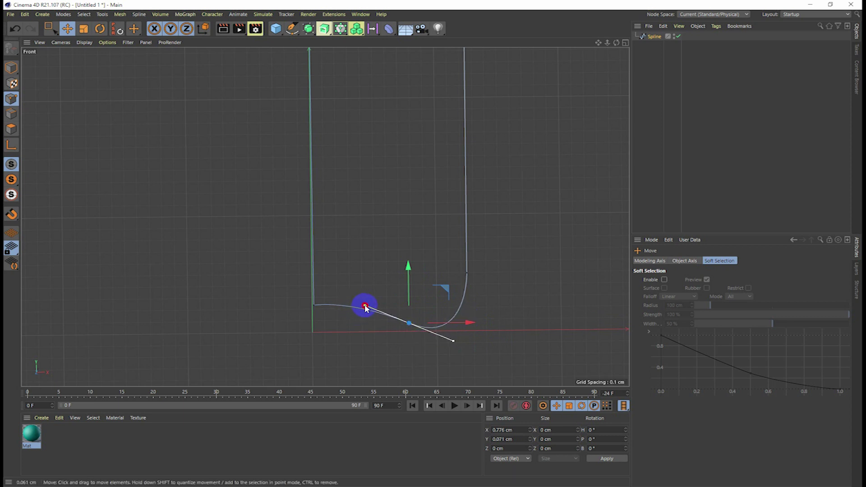
{"action": "left_click_drag", "start_coordinate": [472, 326], "coordinate": [472, 324]}
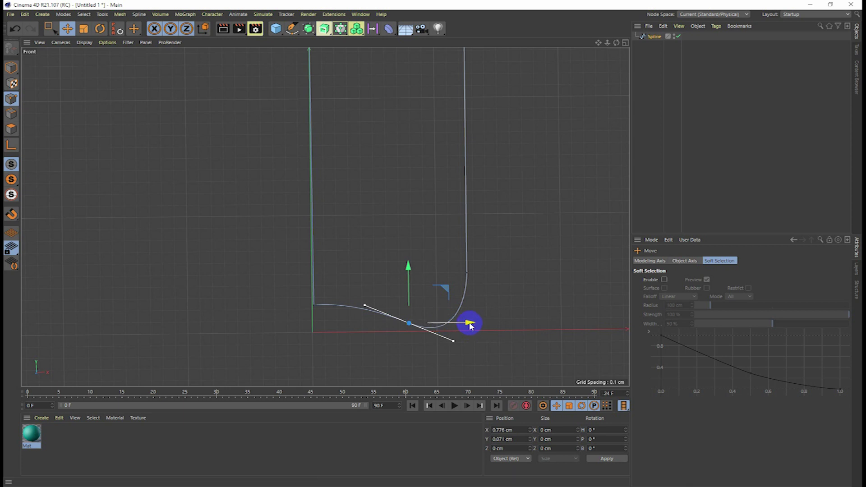
{"action": "left_click_drag", "start_coordinate": [411, 269], "coordinate": [412, 272]}
{"action": "left_click", "coordinate": [375, 331]}
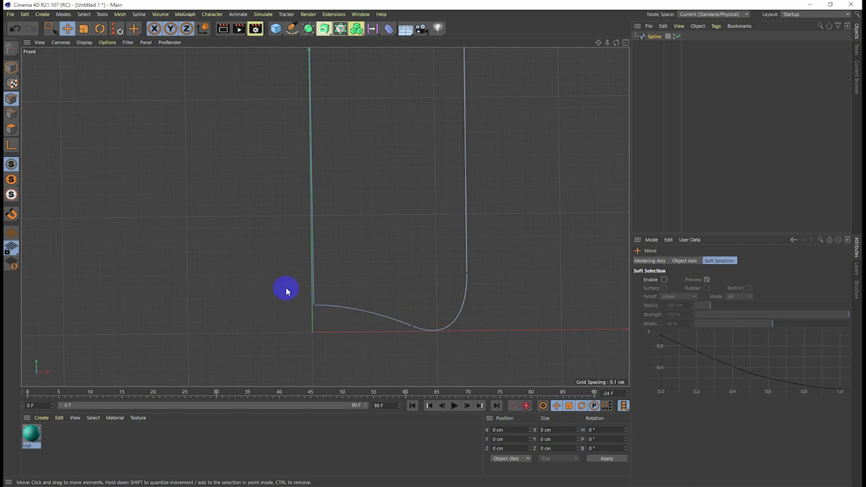
Zoom around the Front view to check the finished half-profile, then select the Spline object
{"action": "left_click", "coordinate": [314, 305]}
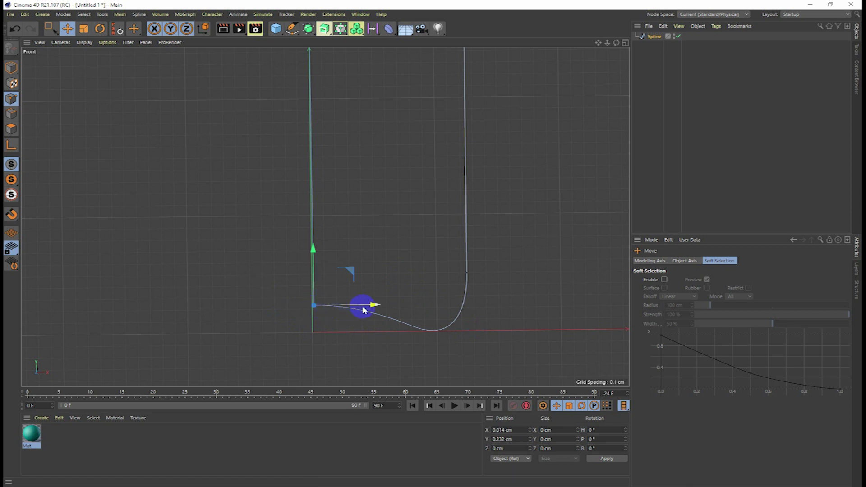
{"action": "left_click", "coordinate": [325, 345]}
{"action": "scroll", "coordinate": [325, 345], "scroll_direction": "down", "scroll_amount": 2}
{"action": "scroll", "coordinate": [324, 357], "scroll_direction": "down", "scroll_amount": 2}
{"action": "scroll", "coordinate": [323, 362], "scroll_direction": "down", "scroll_amount": 2}
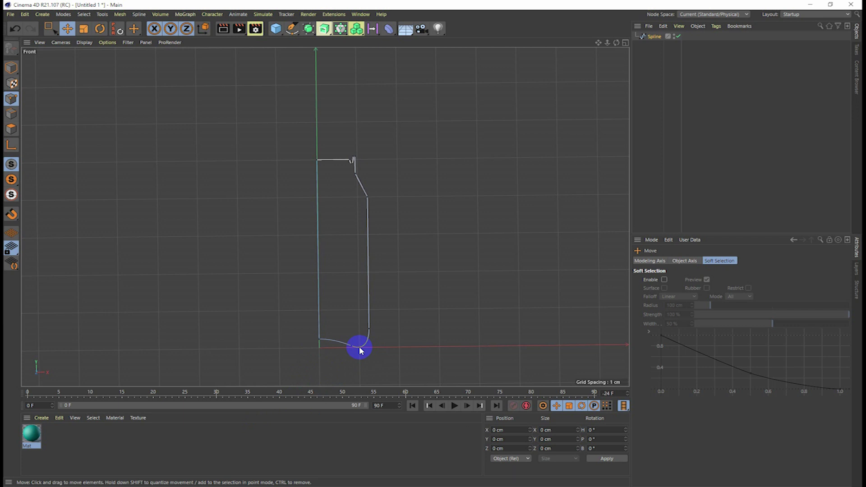
{"action": "scroll", "coordinate": [354, 353], "scroll_direction": "up", "scroll_amount": 2}
{"action": "scroll", "coordinate": [361, 352], "scroll_direction": "down", "scroll_amount": 2}
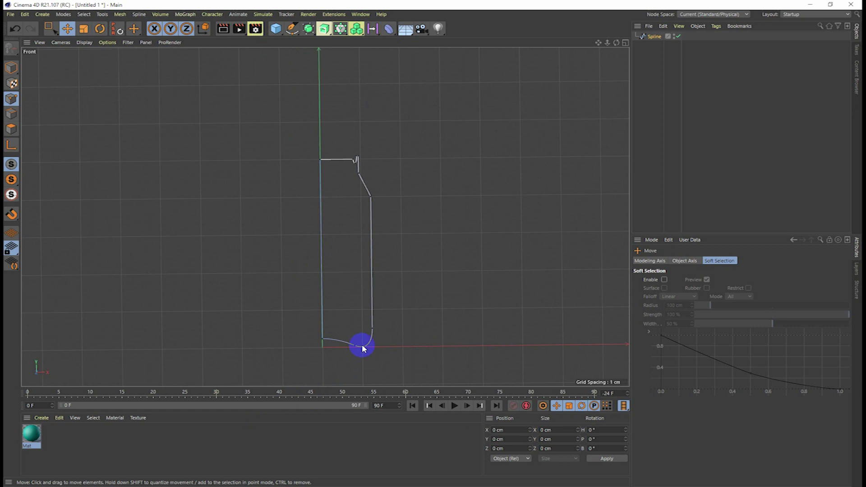
{"action": "scroll", "coordinate": [362, 344], "scroll_direction": "up", "scroll_amount": 2}
{"action": "scroll", "coordinate": [360, 347], "scroll_direction": "up", "scroll_amount": 1}
{"action": "scroll", "coordinate": [354, 280], "scroll_direction": "down", "scroll_amount": 1}
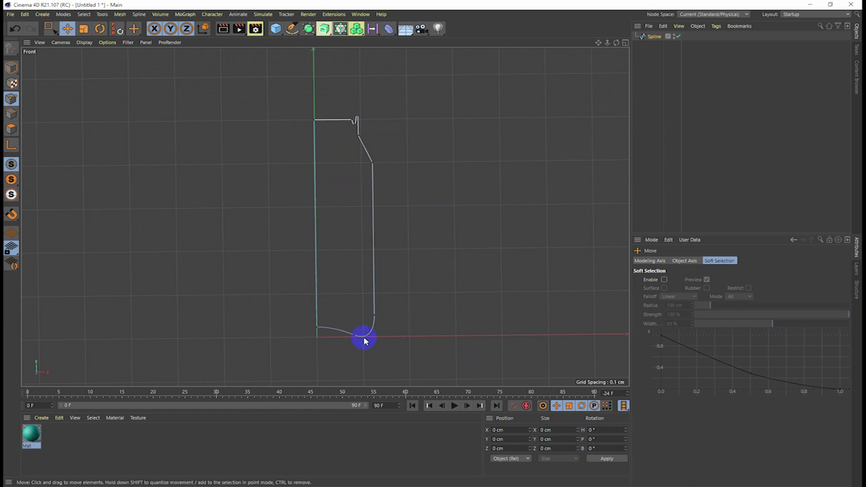
{"action": "left_click", "coordinate": [657, 67]}
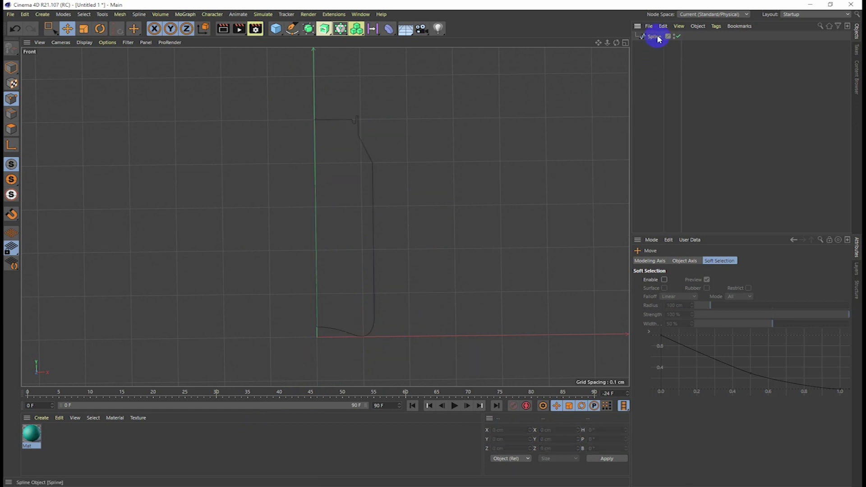
{"action": "left_click", "coordinate": [654, 36]}
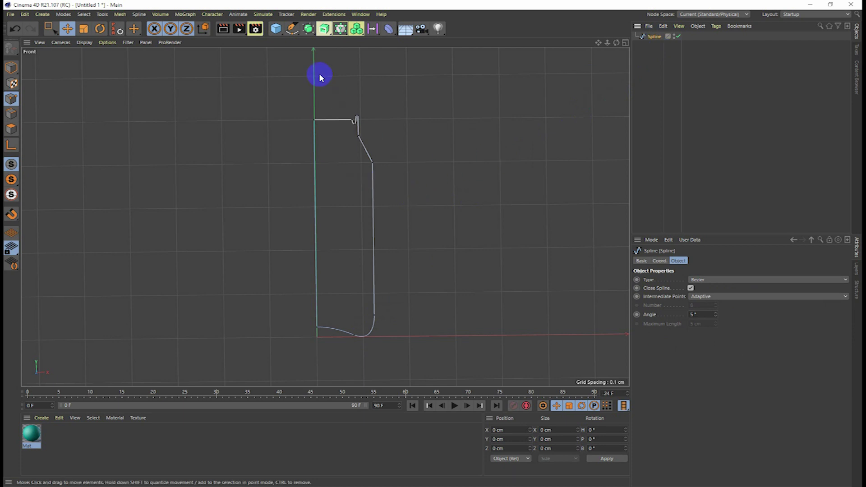
Add a Lathe generator and make the profile spline its child
{"action": "mouse_move", "coordinate": [308, 29]}
{"action": "left_mouse_down"}
{"action": "mouse_move", "coordinate": [409, 68]}
{"action": "mouse_move", "coordinate": [324, 31]}
{"action": "mouse_move", "coordinate": [357, 56]}
{"action": "left_mouse_up"}
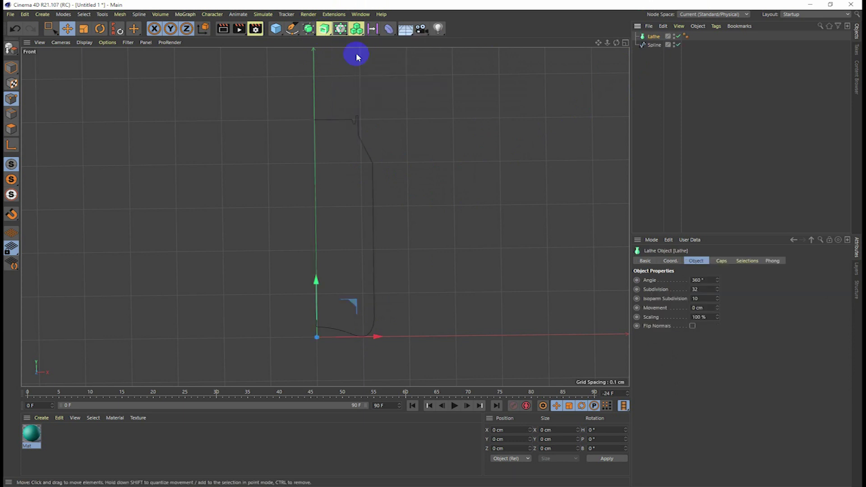
{"action": "left_click", "coordinate": [656, 53]}
{"action": "left_click_drag", "start_coordinate": [654, 46], "coordinate": [655, 37]}
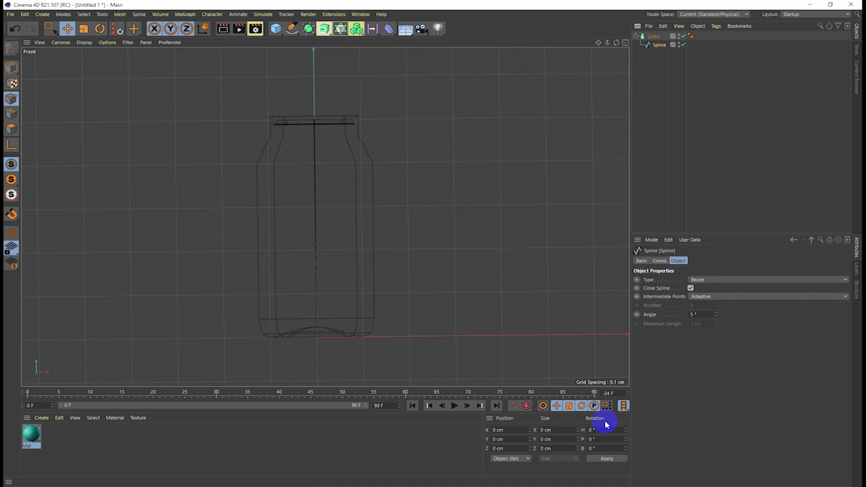
Switch to the four-viewport layout and orbit the Perspective view around the lathed can
{"action": "left_click", "coordinate": [625, 42]}
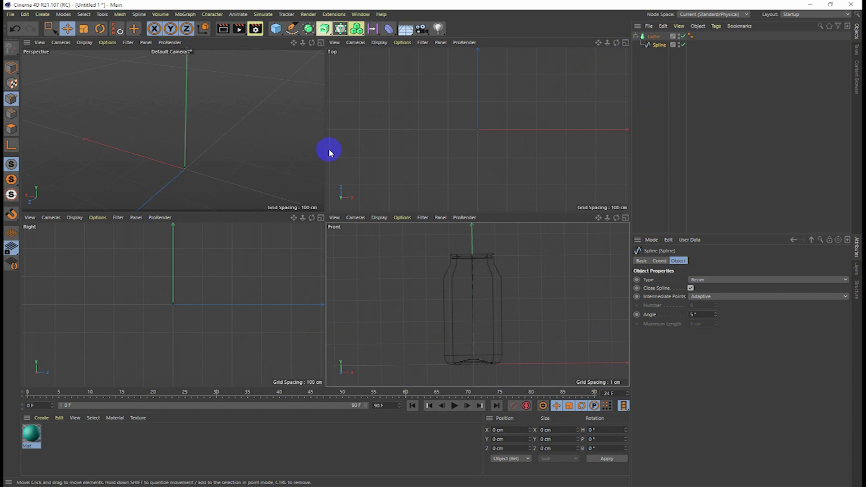
{"action": "scroll", "coordinate": [201, 148], "scroll_direction": "down", "scroll_amount": 2}
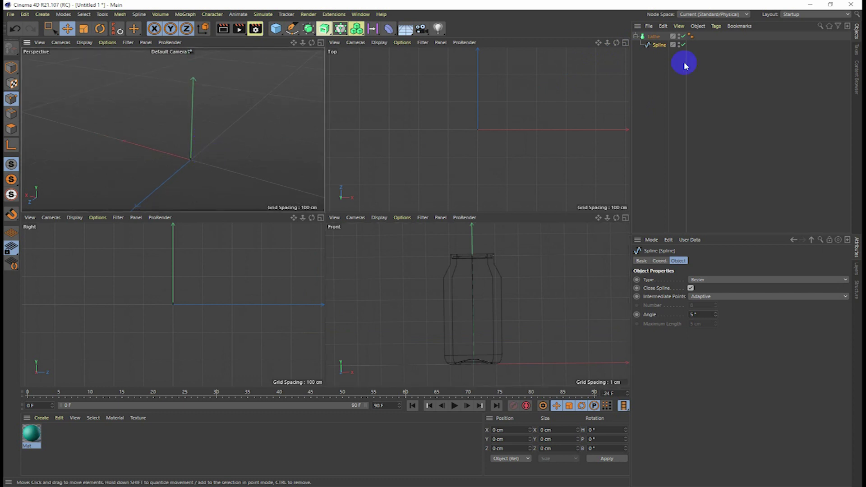
{"action": "left_click", "coordinate": [659, 70]}
{"action": "left_click", "coordinate": [660, 44]}
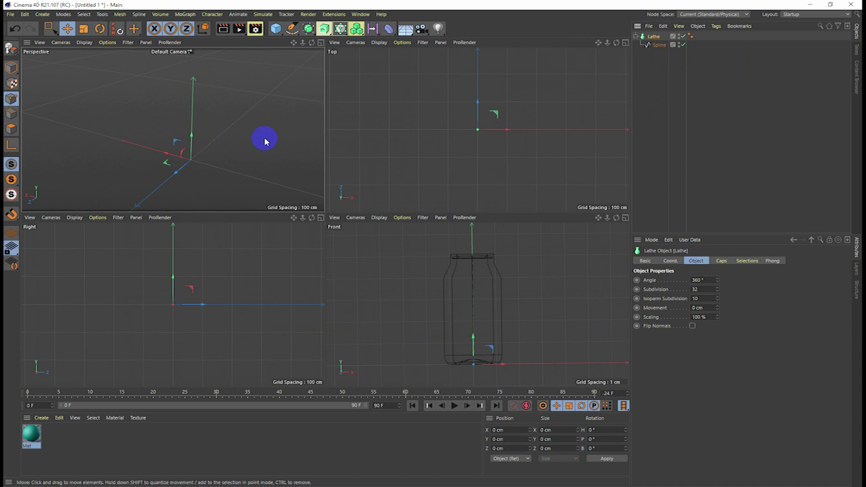
{"action": "scroll", "coordinate": [207, 164], "scroll_direction": "down", "scroll_amount": 3}
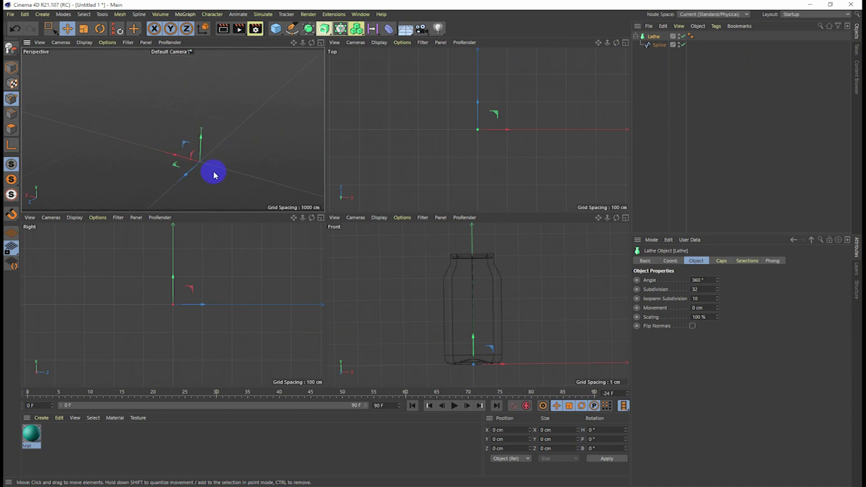
{"action": "mouse_move", "coordinate": [271, 186]}
{"action": "left_mouse_down", "text": "alt"}
{"action": "mouse_move", "coordinate": [157, 156]}
{"action": "mouse_move", "coordinate": [65, 146]}
{"action": "mouse_move", "coordinate": [81, 145]}
{"action": "mouse_move", "coordinate": [85, 163]}
{"action": "left_mouse_up", "text": "alt"}
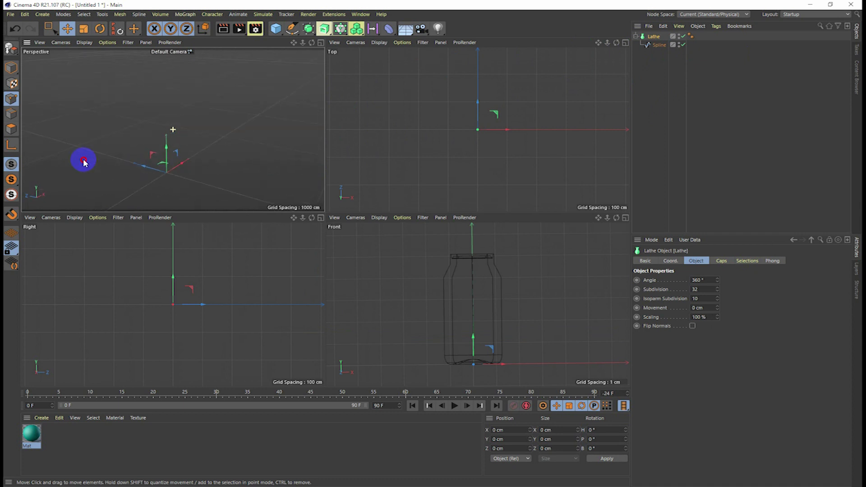
{"action": "left_click", "coordinate": [321, 43]}
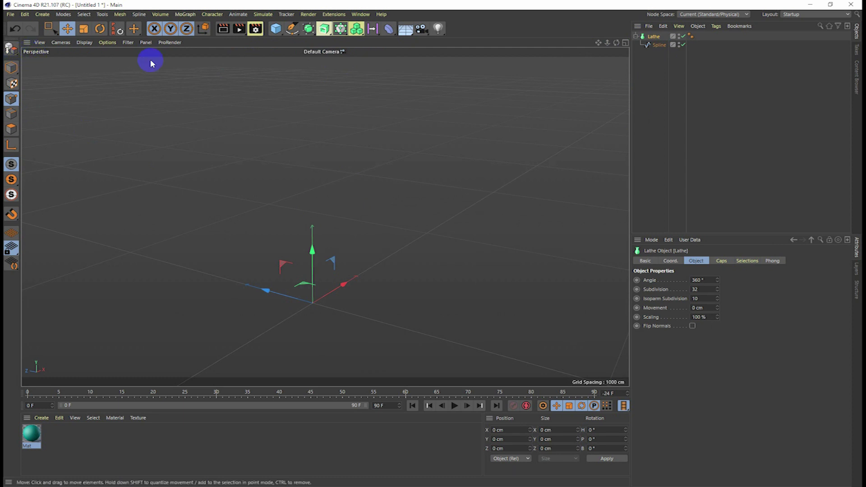
{"action": "left_click", "coordinate": [626, 43]}
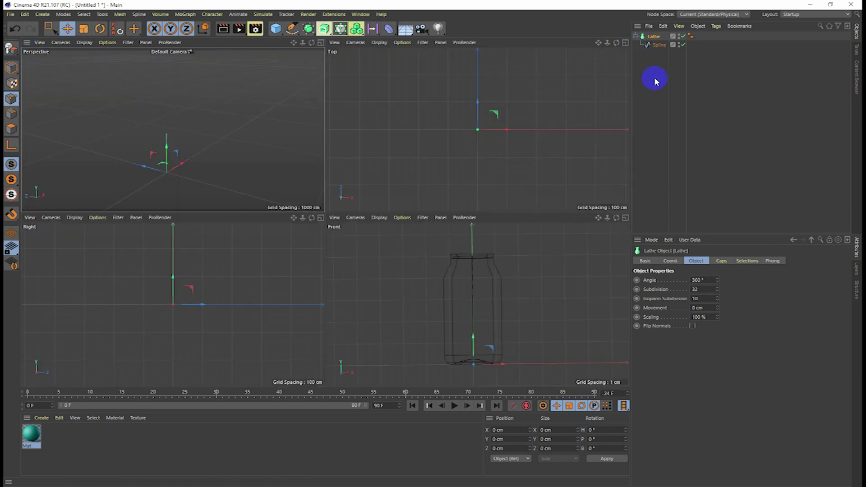
{"action": "left_click", "coordinate": [650, 88]}
Move the Spline out from under the Lathe and inspect the flat profile in Perspective
{"action": "left_click_drag", "start_coordinate": [659, 44], "coordinate": [635, 67]}
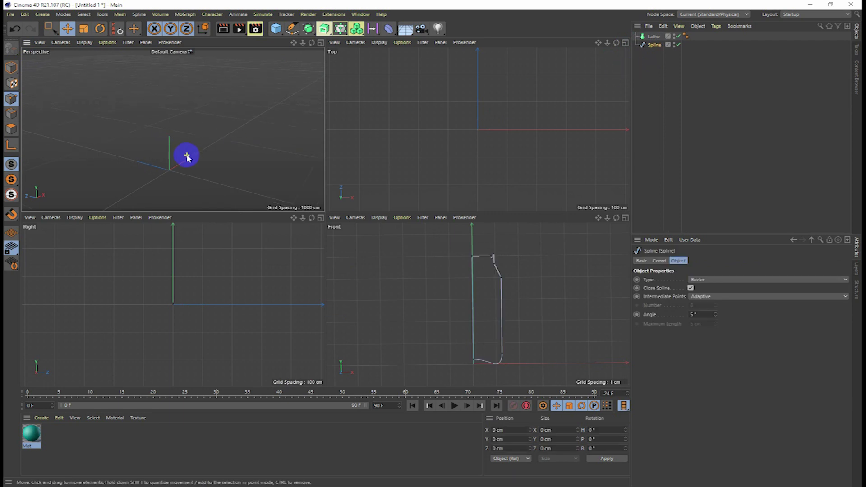
{"action": "left_click_drag", "start_coordinate": [191, 161], "coordinate": [249, 179], "text": "alt"}
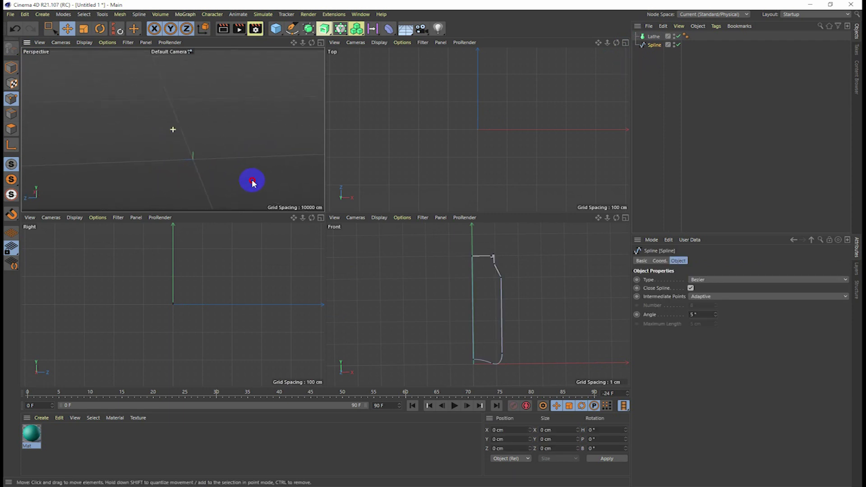
{"action": "scroll", "coordinate": [494, 326], "scroll_direction": "down", "scroll_amount": 5}
{"action": "scroll", "coordinate": [496, 326], "scroll_direction": "down", "scroll_amount": 3}
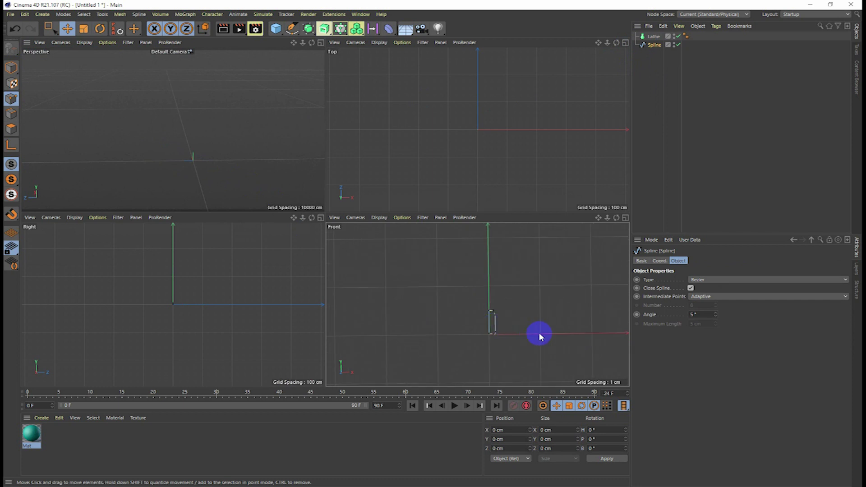
{"action": "scroll", "coordinate": [537, 339], "scroll_direction": "up", "scroll_amount": 2}
{"action": "scroll", "coordinate": [528, 338], "scroll_direction": "up", "scroll_amount": 2}
{"action": "scroll", "coordinate": [497, 333], "scroll_direction": "up", "scroll_amount": 3}
{"action": "scroll", "coordinate": [195, 172], "scroll_direction": "up", "scroll_amount": 3}
{"action": "scroll", "coordinate": [193, 149], "scroll_direction": "up", "scroll_amount": 3}
{"action": "mouse_move", "coordinate": [145, 143]}
{"action": "left_mouse_down", "text": "alt"}
{"action": "mouse_move", "coordinate": [118, 115]}
{"action": "mouse_move", "coordinate": [125, 114]}
{"action": "left_mouse_up", "text": "alt"}
{"action": "mouse_move", "coordinate": [222, 144]}
{"action": "left_mouse_down", "text": "alt"}
{"action": "mouse_move", "coordinate": [116, 143]}
{"action": "mouse_move", "coordinate": [234, 126]}
{"action": "left_mouse_up", "text": "alt"}
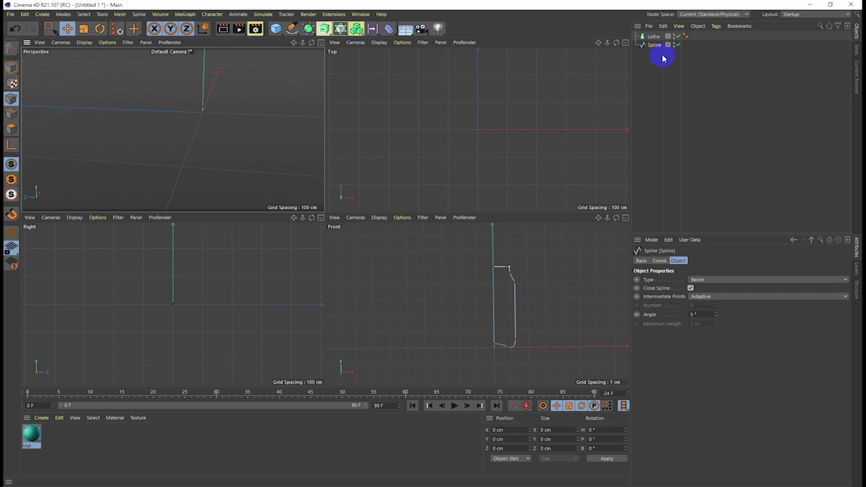
{"action": "left_click", "coordinate": [654, 36]}
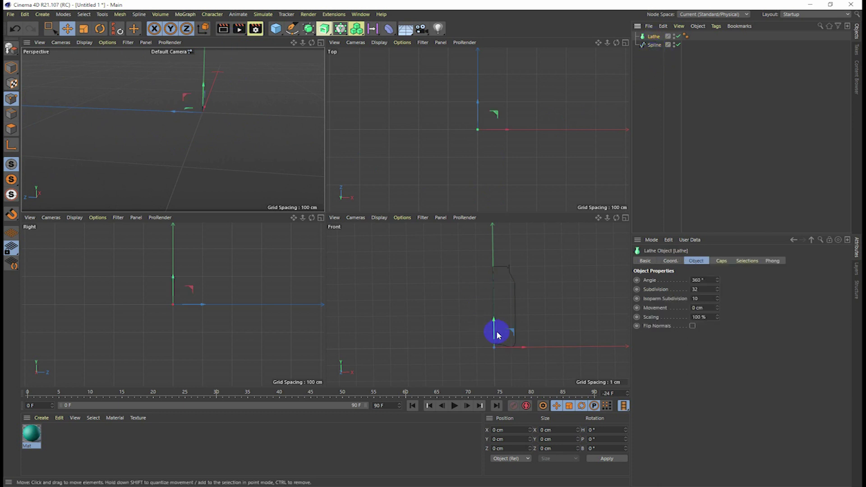
{"action": "scroll", "coordinate": [519, 330], "scroll_direction": "down", "scroll_amount": 3}
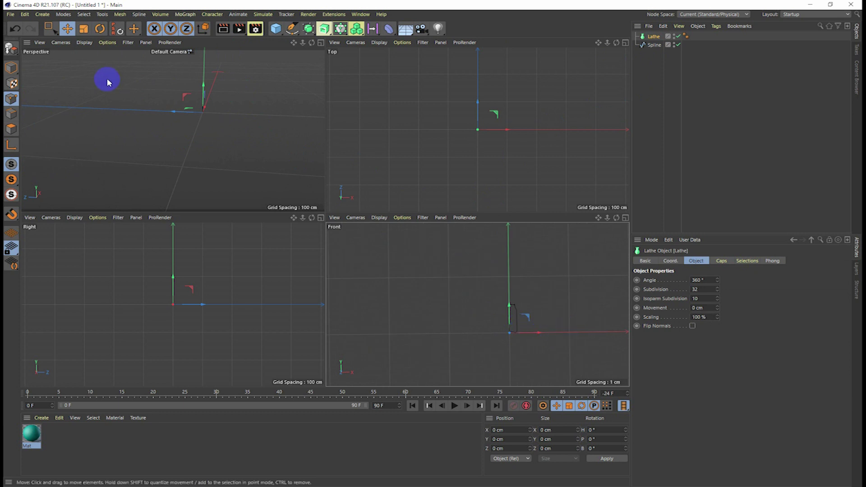
{"action": "mouse_move", "coordinate": [215, 125]}
{"action": "right_mouse_down", "text": "alt"}
{"action": "mouse_move", "coordinate": [219, 138]}
{"action": "mouse_move", "coordinate": [223, 110]}
{"action": "right_mouse_up", "text": "alt"}
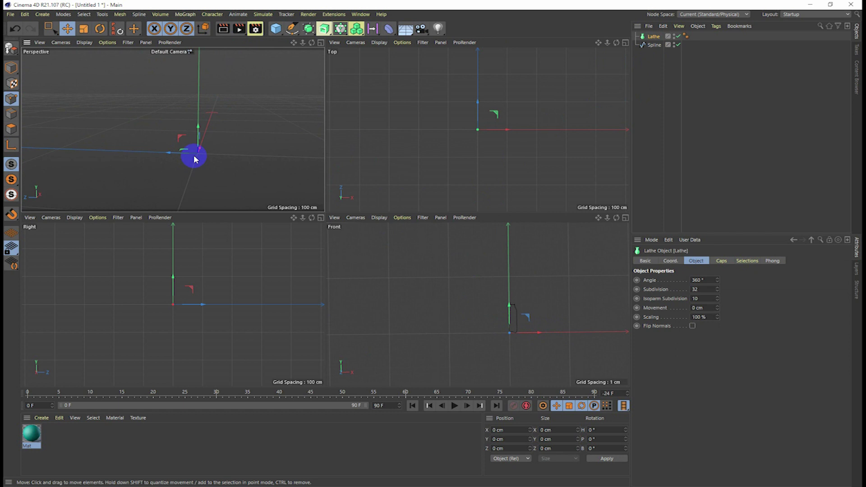
{"action": "left_click", "coordinate": [654, 45]}
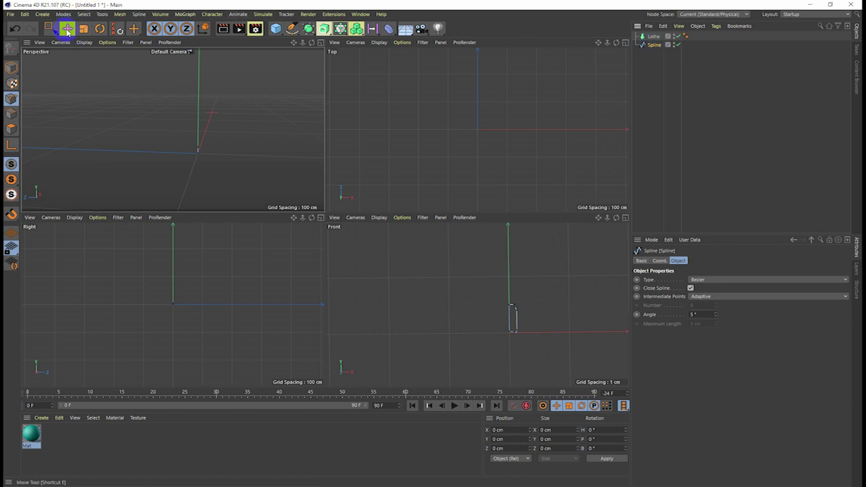
Box-select all profile spline points and scale them to about 212%
{"action": "left_click", "coordinate": [83, 29]}
{"action": "left_click", "coordinate": [524, 305]}
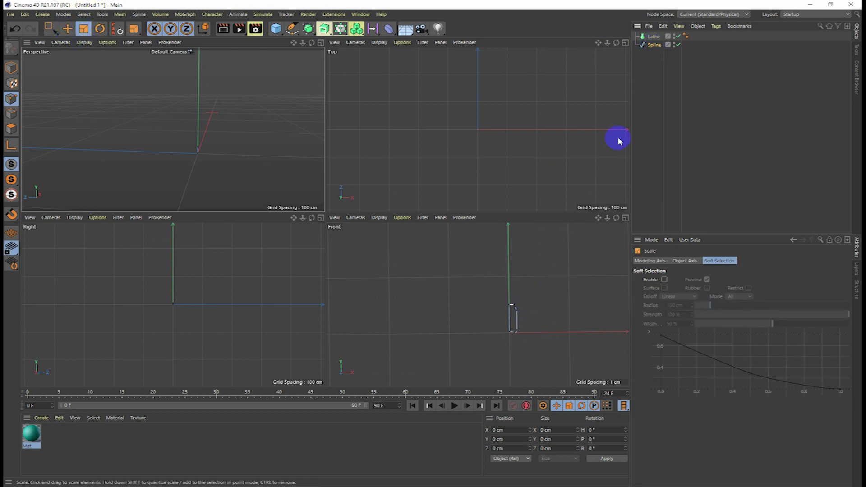
{"action": "left_click", "coordinate": [653, 45]}
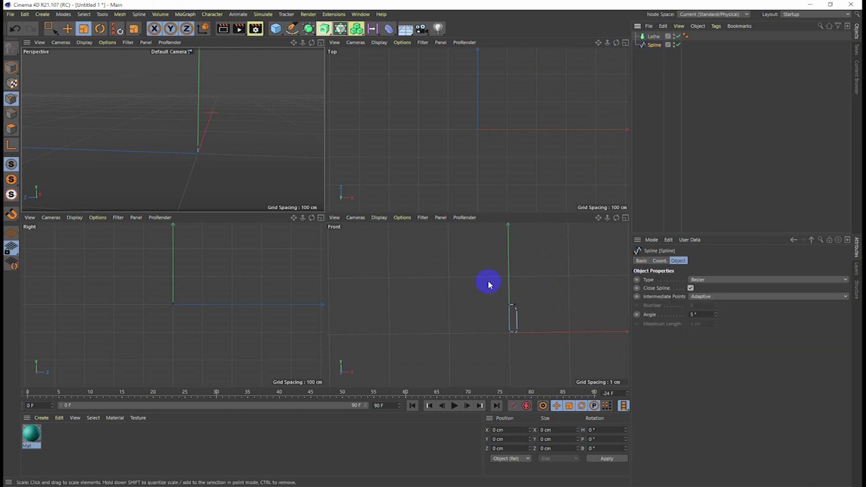
{"action": "left_click", "coordinate": [50, 28]}
{"action": "left_click_drag", "start_coordinate": [478, 283], "coordinate": [547, 353]}
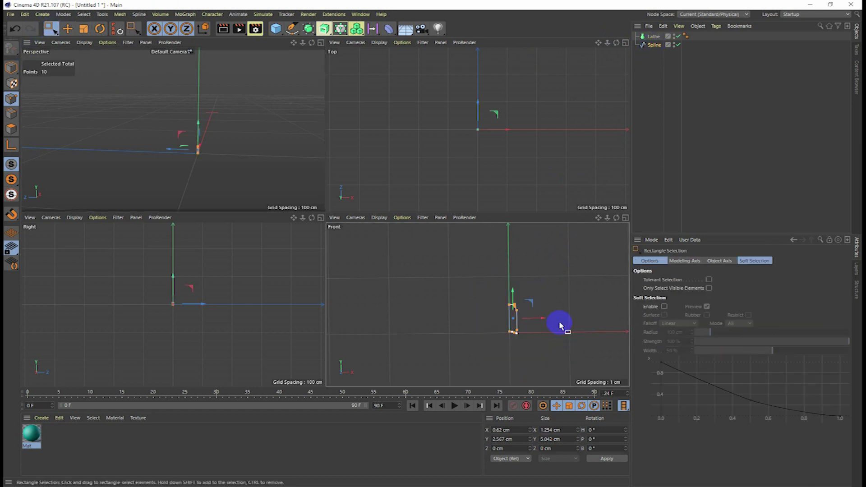
{"action": "left_click", "coordinate": [83, 29]}
{"action": "left_click_drag", "start_coordinate": [528, 304], "coordinate": [591, 237]}
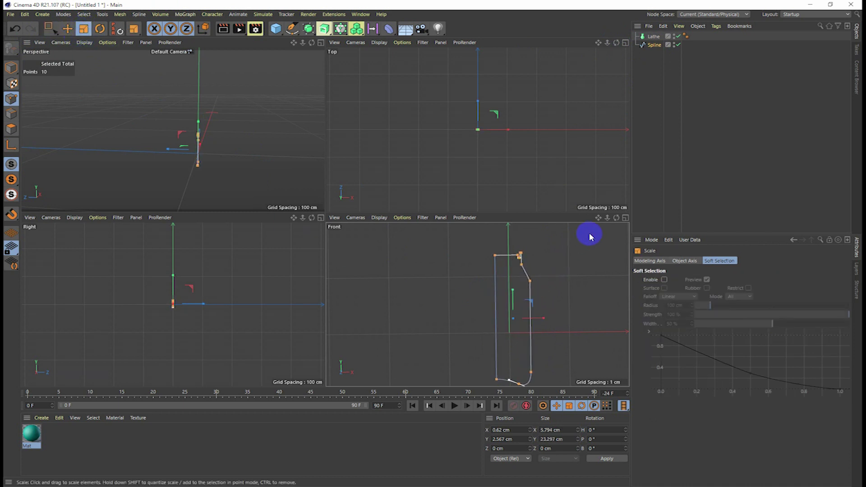
Move the scaled points so their centre sits at X 2.902 cm, Y 11.851 cm
{"action": "left_click", "coordinate": [67, 28]}
{"action": "left_click_drag", "start_coordinate": [514, 301], "coordinate": [548, 250]}
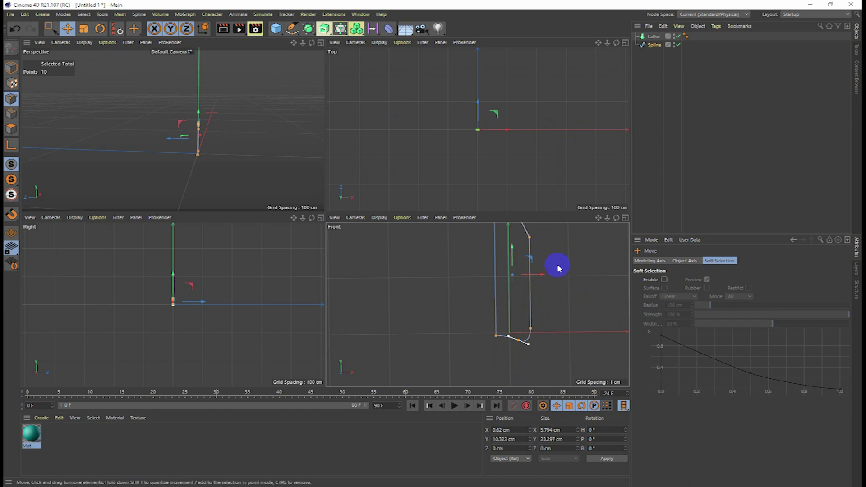
{"action": "mouse_move", "coordinate": [539, 273]}
{"action": "left_mouse_down"}
{"action": "mouse_move", "coordinate": [560, 274]}
{"action": "mouse_move", "coordinate": [549, 279]}
{"action": "left_mouse_up"}
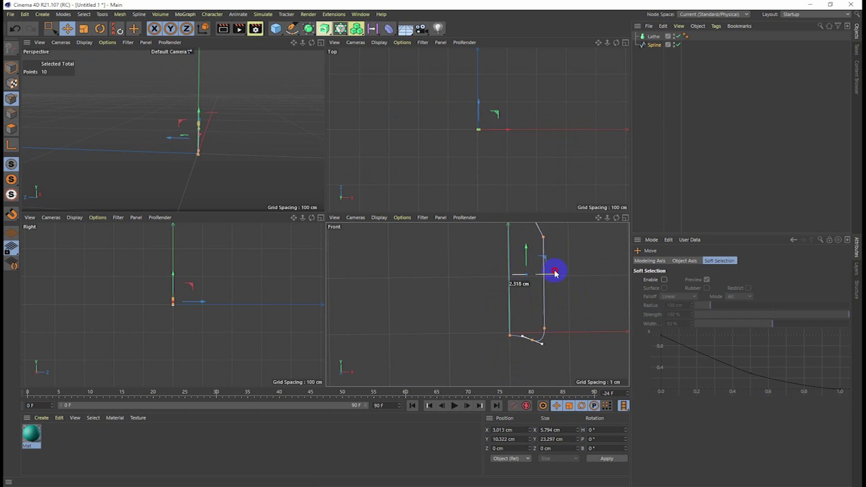
{"action": "scroll", "coordinate": [546, 276], "scroll_direction": "down", "scroll_amount": 3}
{"action": "left_click_drag", "start_coordinate": [524, 227], "coordinate": [433, 246]}
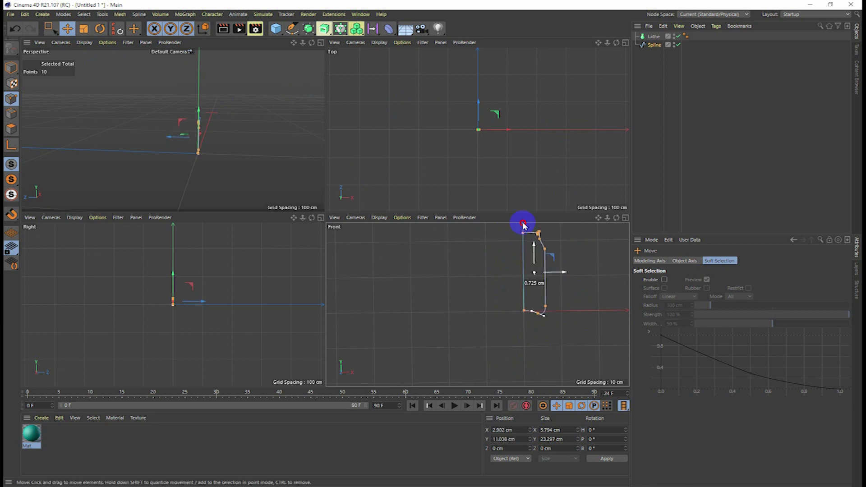
{"action": "scroll", "coordinate": [545, 304], "scroll_direction": "up", "scroll_amount": 2}
{"action": "scroll", "coordinate": [545, 300], "scroll_direction": "up", "scroll_amount": 2}
{"action": "scroll", "coordinate": [544, 300], "scroll_direction": "down", "scroll_amount": 1}
{"action": "scroll", "coordinate": [544, 299], "scroll_direction": "down", "scroll_amount": 1}
{"action": "left_click_drag", "start_coordinate": [532, 244], "coordinate": [532, 240]}
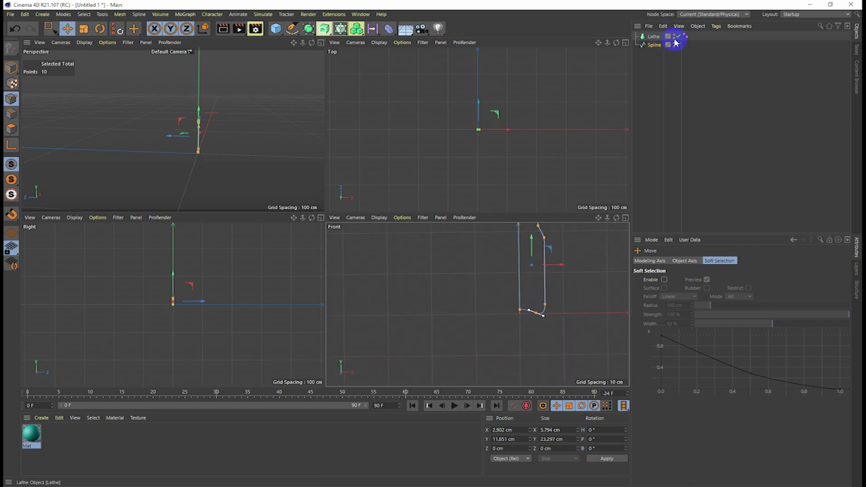
{"action": "left_click", "coordinate": [651, 64]}
{"action": "left_click", "coordinate": [654, 36]}
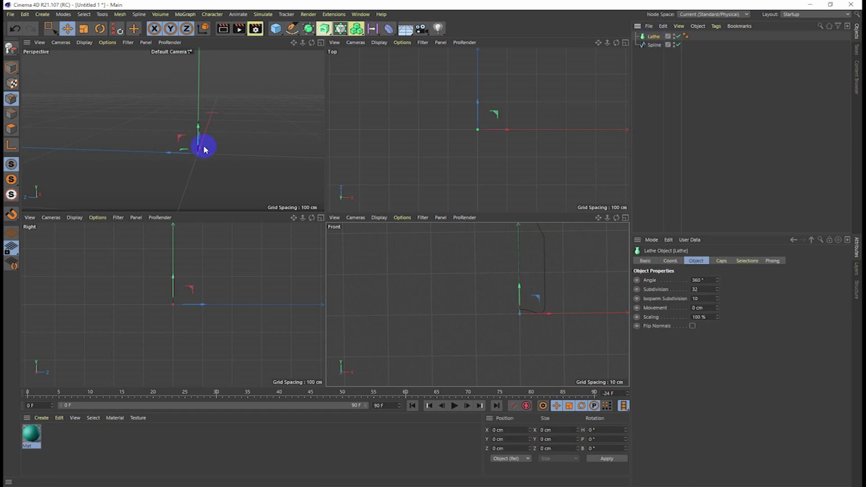
Put the enlarged spline back under the Lathe to revolve the full-size can
{"action": "mouse_move", "coordinate": [224, 178]}
{"action": "left_mouse_down", "text": "alt"}
{"action": "mouse_move", "coordinate": [238, 182]}
{"action": "mouse_move", "coordinate": [224, 180]}
{"action": "left_mouse_up", "text": "alt"}
{"action": "left_click", "coordinate": [653, 56]}
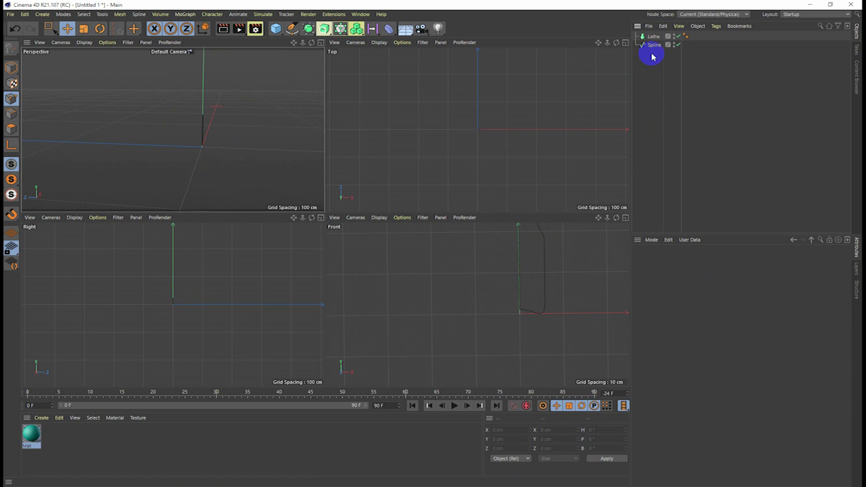
{"action": "left_click_drag", "start_coordinate": [655, 38], "coordinate": [655, 37]}
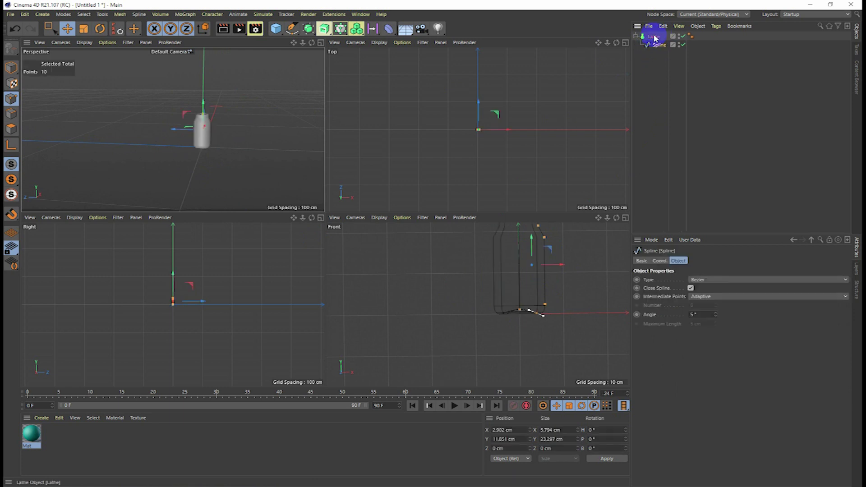
{"action": "left_click_drag", "start_coordinate": [231, 149], "coordinate": [236, 129], "text": "alt"}
Inspect the can close up in Perspective, then maximise the Front view
{"action": "left_click", "coordinate": [321, 43]}
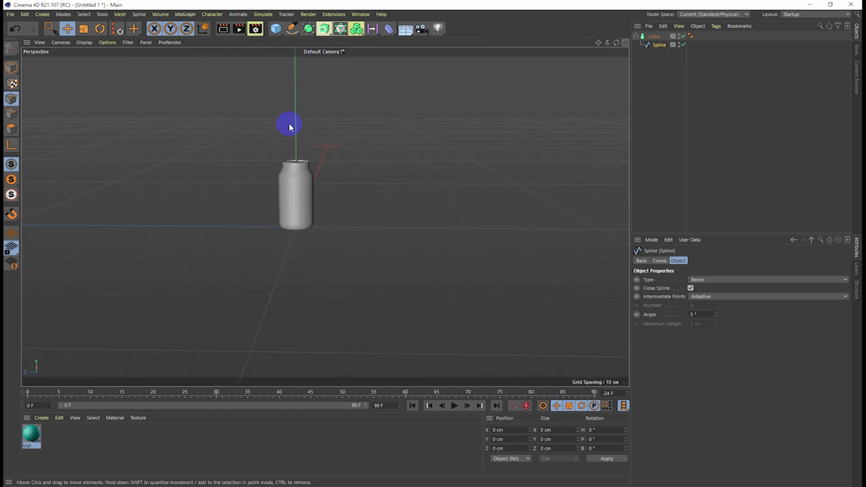
{"action": "mouse_move", "coordinate": [285, 194]}
{"action": "right_mouse_down", "text": "alt"}
{"action": "mouse_move", "coordinate": [478, 257]}
{"action": "mouse_move", "coordinate": [483, 247]}
{"action": "right_mouse_up", "text": "alt"}
{"action": "left_click_drag", "start_coordinate": [621, 52], "coordinate": [433, 244]}
{"action": "scroll", "coordinate": [455, 172], "scroll_direction": "down", "scroll_amount": 3}
{"action": "middle_click_drag", "start_coordinate": [513, 181], "coordinate": [397, 188], "text": "alt"}
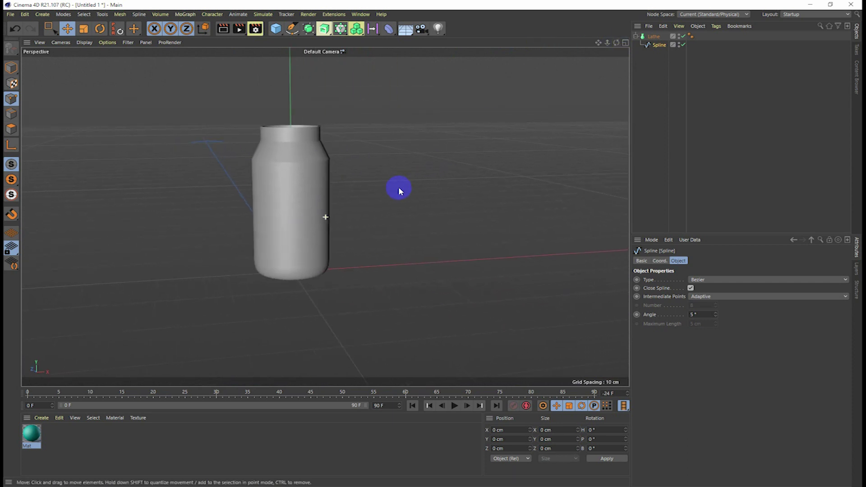
{"action": "left_click", "coordinate": [626, 43]}
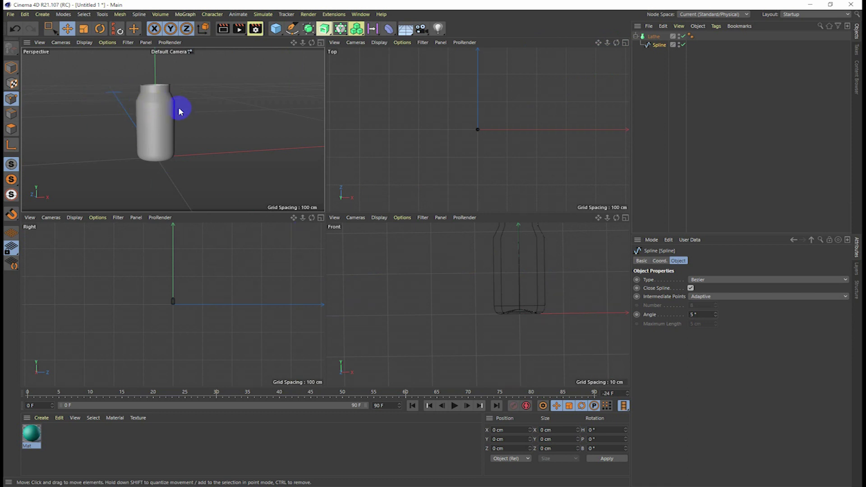
{"action": "mouse_move", "coordinate": [147, 90]}
{"action": "right_mouse_down", "text": "alt"}
{"action": "mouse_move", "coordinate": [164, 112]}
{"action": "mouse_move", "coordinate": [196, 101]}
{"action": "right_mouse_up", "text": "alt"}
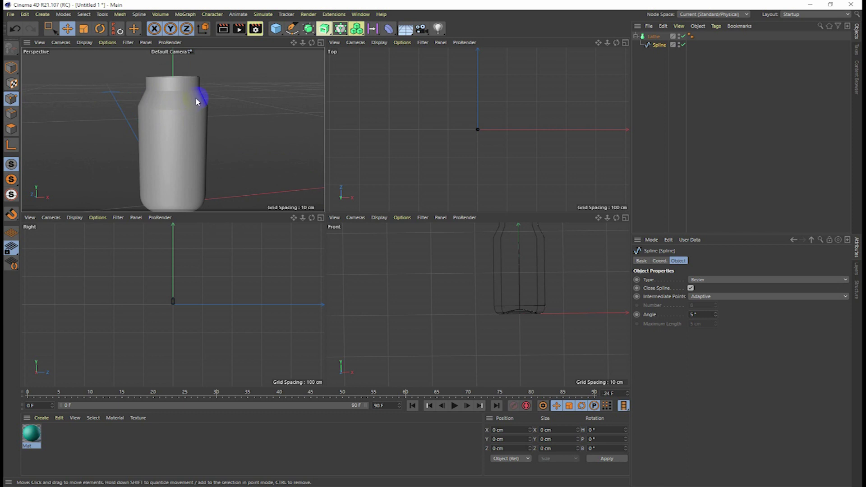
{"action": "left_click", "coordinate": [626, 218]}
Disable the Lathe and lower the profile's neck points
{"action": "middle_click_drag", "start_coordinate": [594, 46], "coordinate": [433, 245], "text": "alt"}
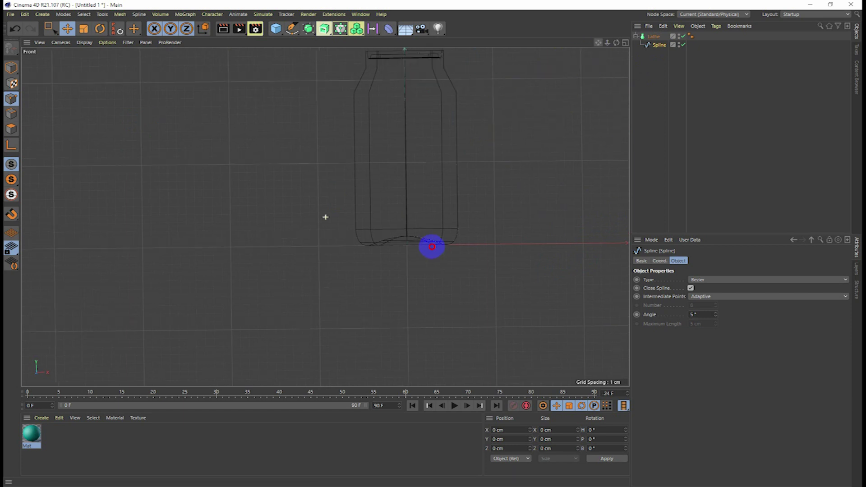
{"action": "scroll", "coordinate": [414, 138], "scroll_direction": "up", "scroll_amount": 3}
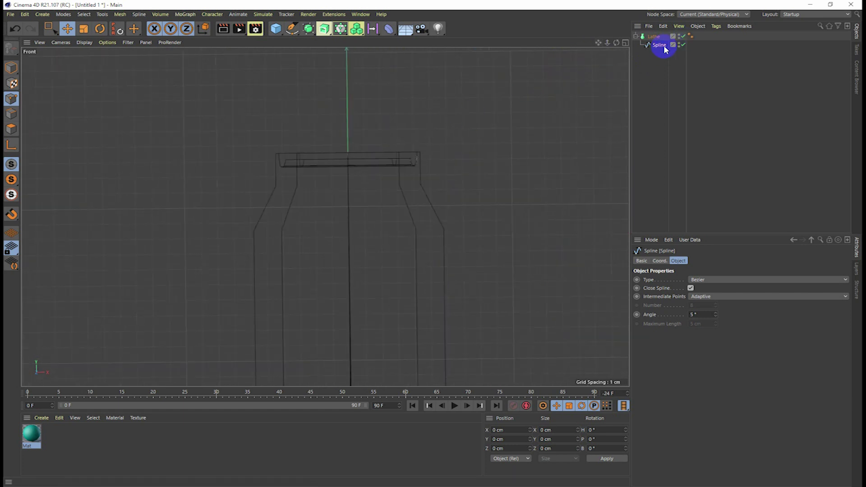
{"action": "left_click", "coordinate": [683, 36]}
{"action": "scroll", "coordinate": [412, 146], "scroll_direction": "up", "scroll_amount": 2}
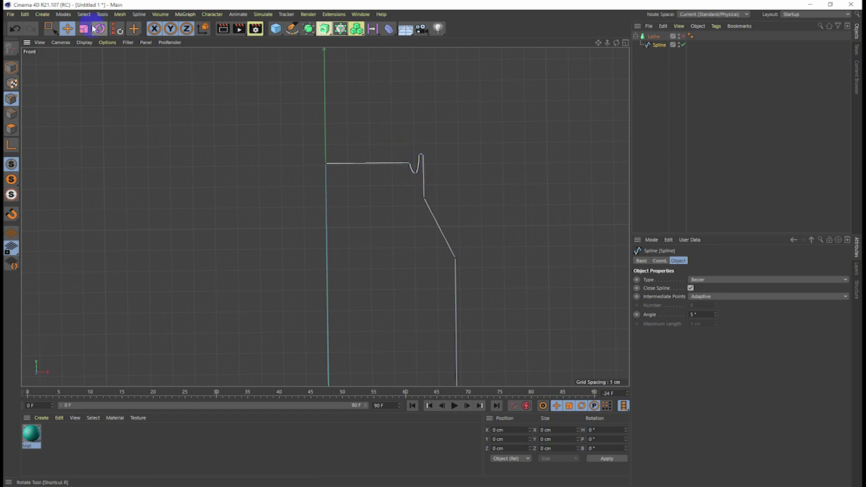
{"action": "left_click", "coordinate": [51, 29]}
{"action": "left_click_drag", "start_coordinate": [287, 130], "coordinate": [466, 187]}
{"action": "left_click_drag", "start_coordinate": [377, 113], "coordinate": [377, 126]}
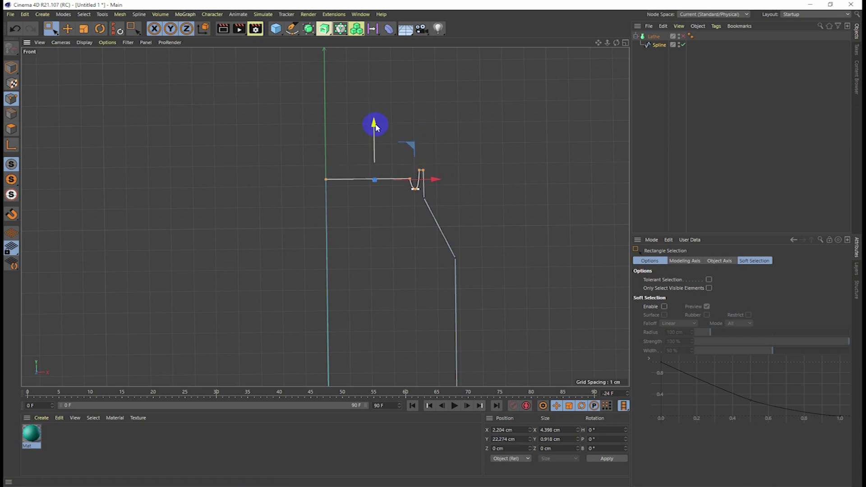
{"action": "left_click_drag", "start_coordinate": [298, 132], "coordinate": [471, 222]}
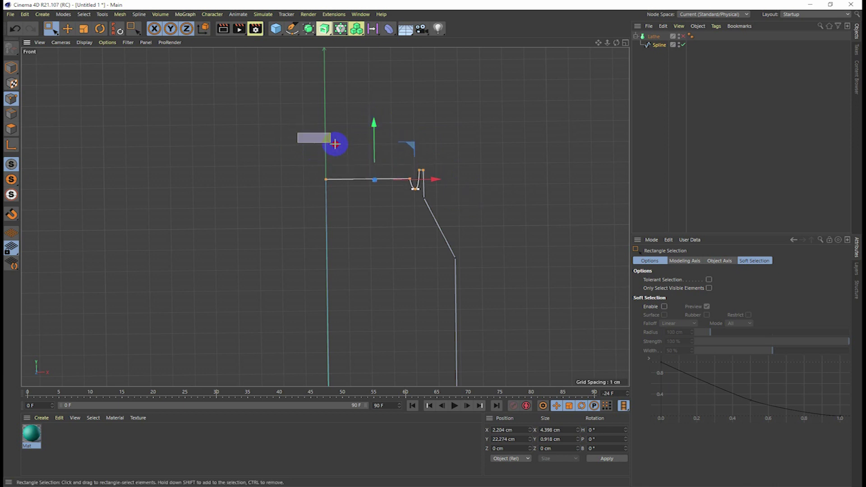
{"action": "left_click_drag", "start_coordinate": [376, 135], "coordinate": [377, 149]}
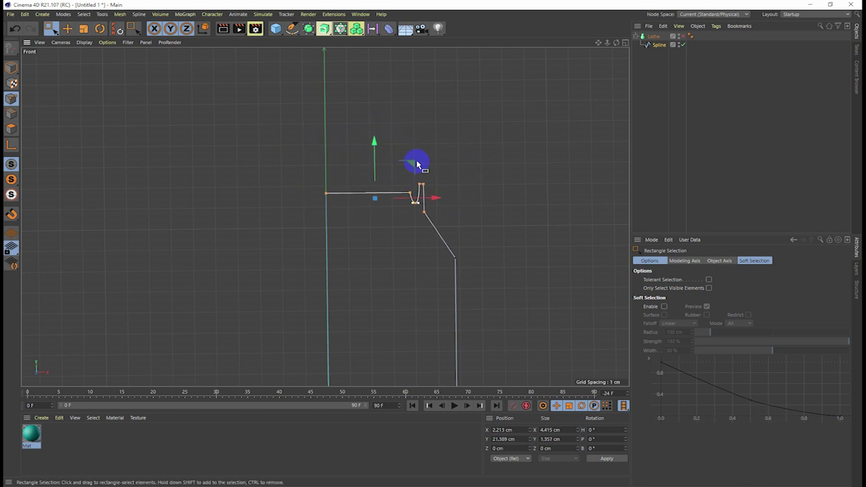
Shift the rim points outward and slightly lower the top rim point
{"action": "left_click_drag", "start_coordinate": [507, 142], "coordinate": [379, 231]}
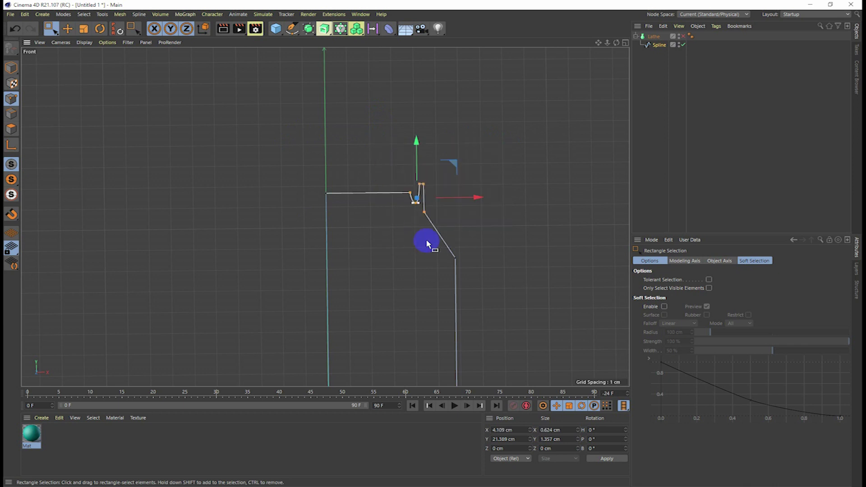
{"action": "left_click_drag", "start_coordinate": [475, 199], "coordinate": [484, 199]}
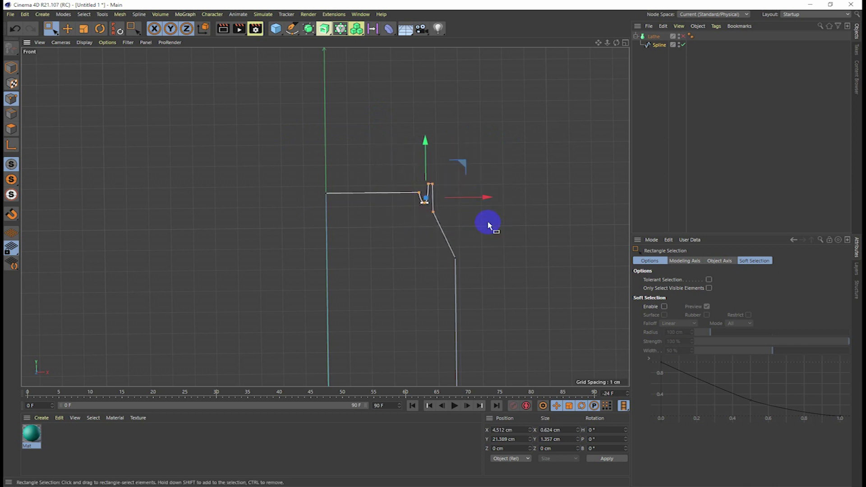
{"action": "left_click_drag", "start_coordinate": [387, 141], "coordinate": [465, 192]}
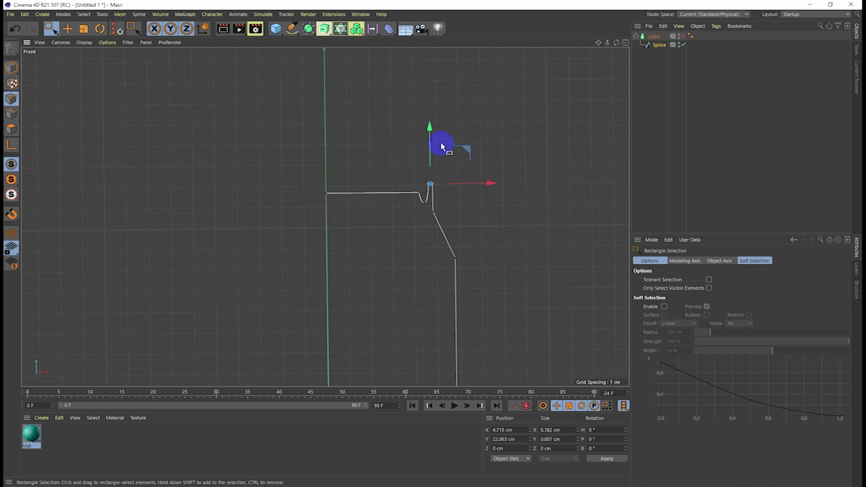
{"action": "left_click_drag", "start_coordinate": [430, 129], "coordinate": [430, 132]}
{"action": "mouse_move", "coordinate": [470, 203]}
{"action": "left_mouse_down"}
{"action": "mouse_move", "coordinate": [423, 222]}
{"action": "mouse_move", "coordinate": [429, 211]}
{"action": "left_mouse_up"}
{"action": "left_click_drag", "start_coordinate": [434, 158], "coordinate": [434, 152]}
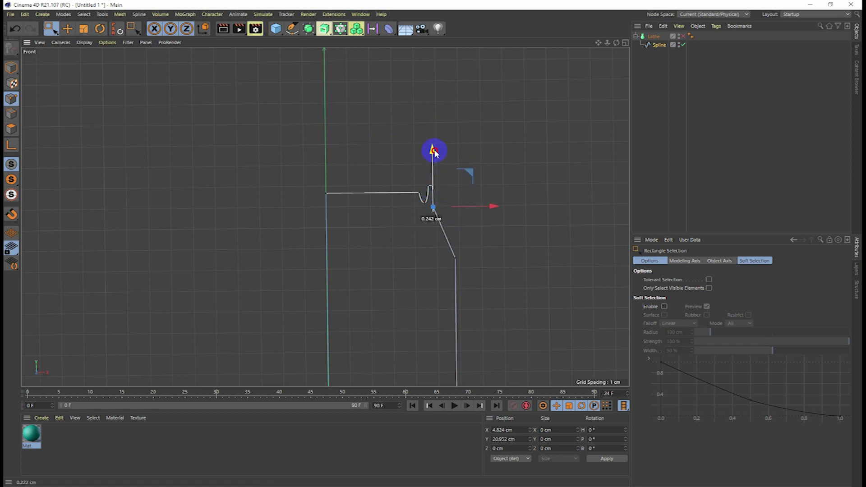
Raise the shoulder's lower corner 0.262 cm and re-enable the Lathe to view the can
{"action": "left_click", "coordinate": [454, 257]}
{"action": "left_click_drag", "start_coordinate": [455, 201], "coordinate": [456, 198]}
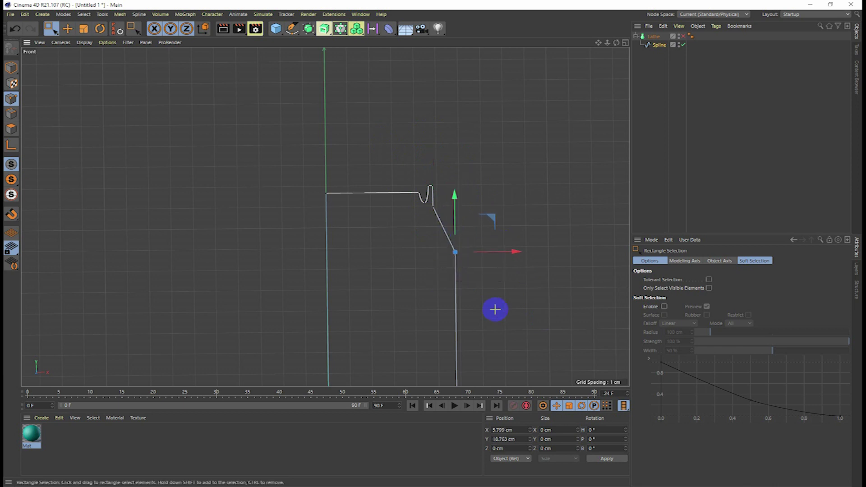
{"action": "left_click", "coordinate": [625, 44]}
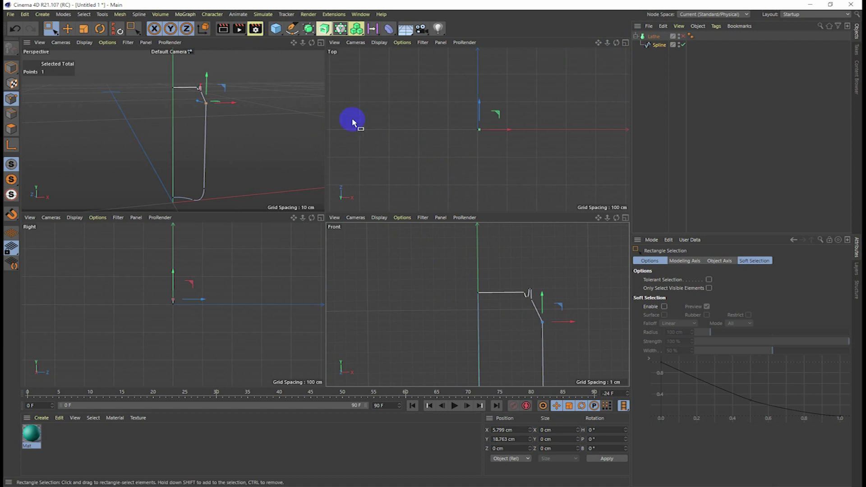
{"action": "left_click", "coordinate": [684, 37]}
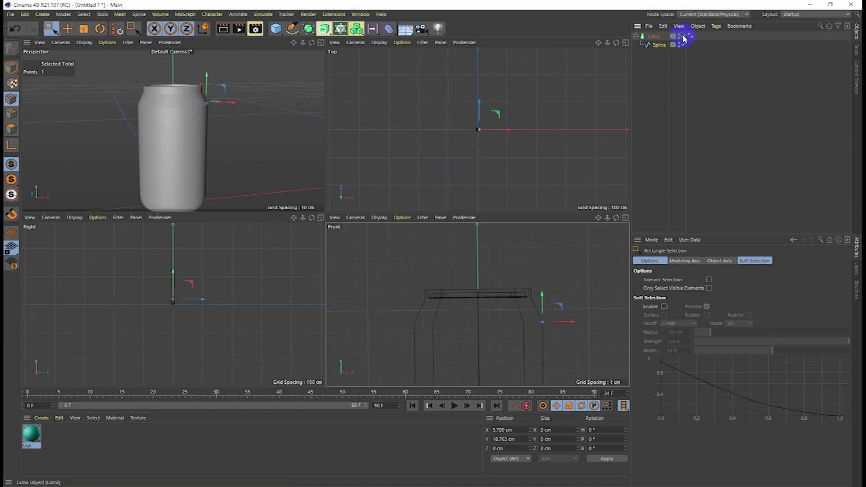
{"action": "mouse_move", "coordinate": [238, 141]}
{"action": "left_mouse_down", "text": "alt"}
{"action": "mouse_move", "coordinate": [189, 189]}
{"action": "mouse_move", "coordinate": [259, 113]}
{"action": "left_mouse_up", "text": "alt"}
{"action": "mouse_move", "coordinate": [260, 113]}
{"action": "right_mouse_down", "text": "alt"}
{"action": "mouse_move", "coordinate": [265, 58]}
{"action": "mouse_move", "coordinate": [245, 77]}
{"action": "mouse_move", "coordinate": [209, 79]}
{"action": "mouse_move", "coordinate": [224, 111]}
{"action": "right_mouse_up", "text": "alt"}
{"action": "mouse_move", "coordinate": [278, 142]}
{"action": "left_mouse_down", "text": "alt"}
{"action": "mouse_move", "coordinate": [281, 149]}
{"action": "mouse_move", "coordinate": [257, 139]}
{"action": "left_mouse_up", "text": "alt"}
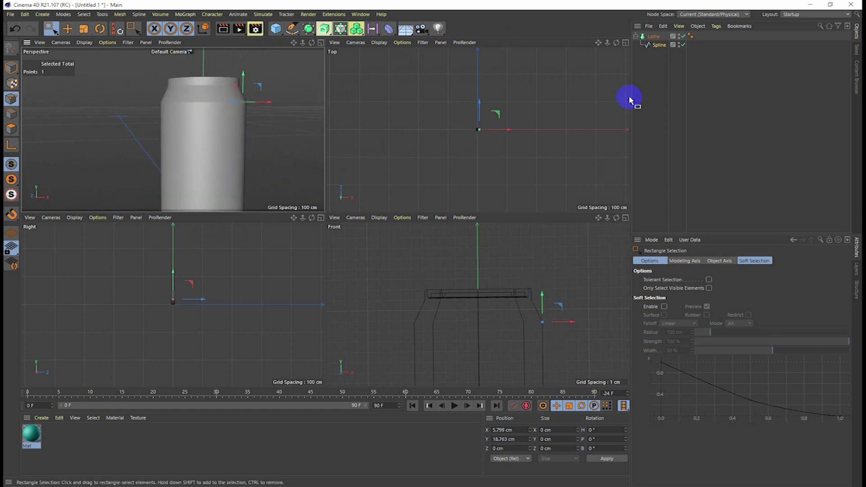
Disable the Lathe and set the profile's shoulder point to Soft Interpolation
{"action": "left_click", "coordinate": [625, 218]}
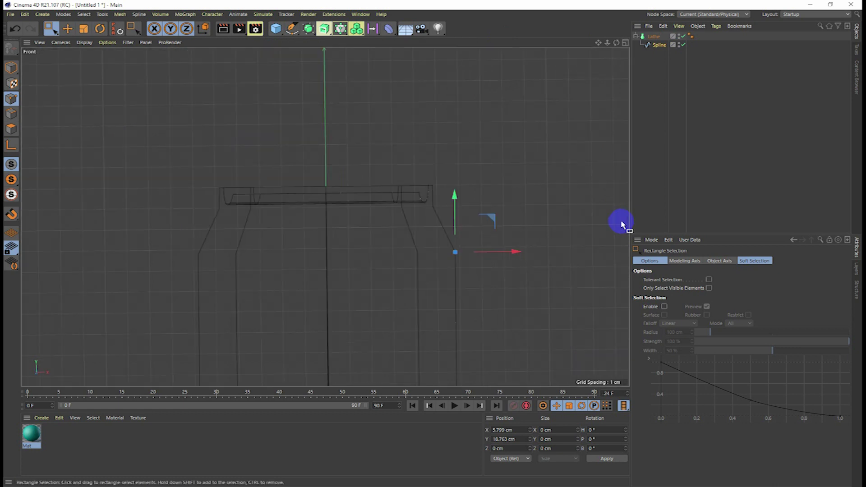
{"action": "scroll", "coordinate": [480, 276], "scroll_direction": "up", "scroll_amount": 3}
{"action": "scroll", "coordinate": [458, 262], "scroll_direction": "up", "scroll_amount": 3}
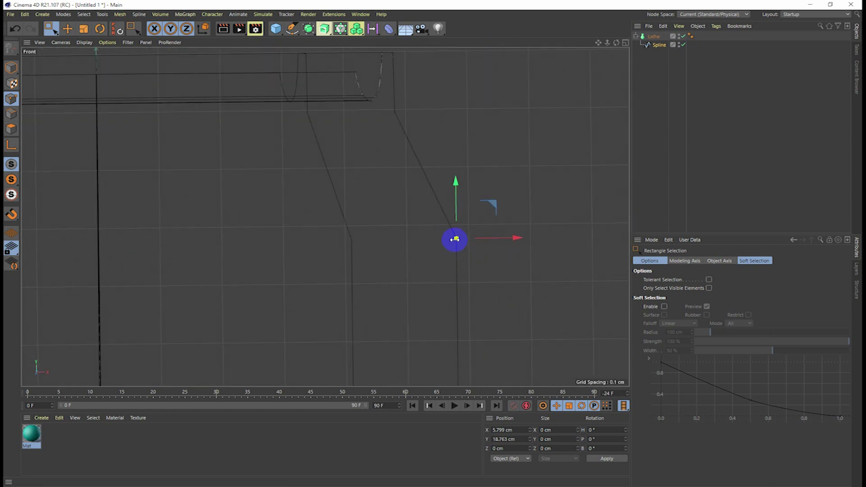
{"action": "left_click", "coordinate": [683, 36]}
{"action": "left_click", "coordinate": [658, 45]}
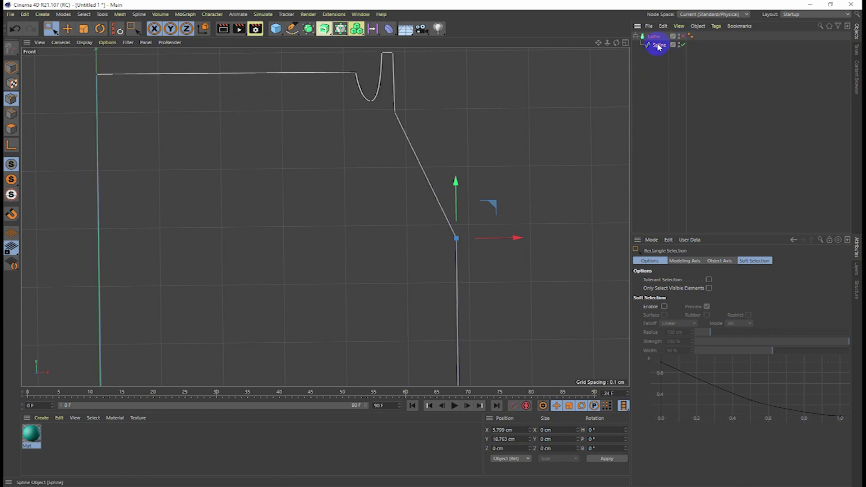
{"action": "right_click", "coordinate": [457, 251]}
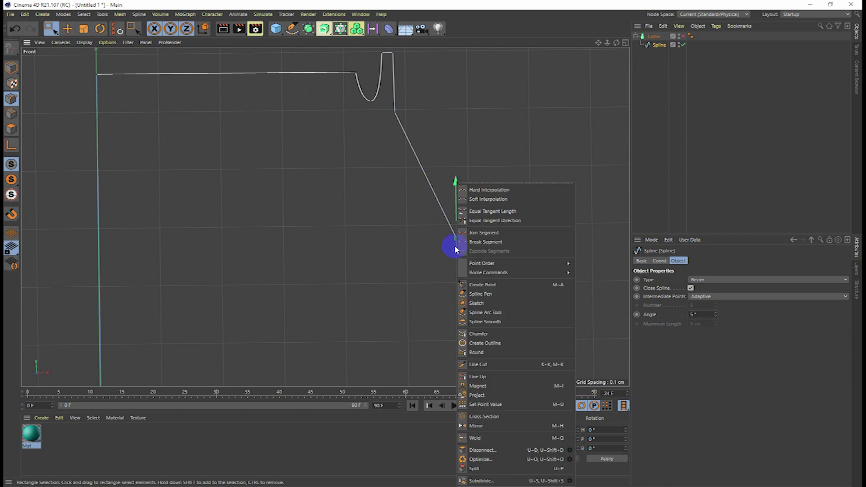
{"action": "left_click", "coordinate": [478, 199]}
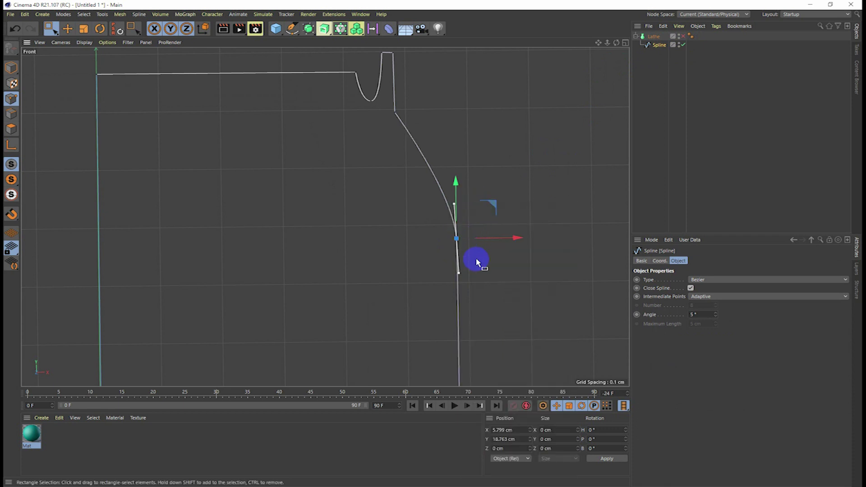
{"action": "left_click", "coordinate": [457, 273]}
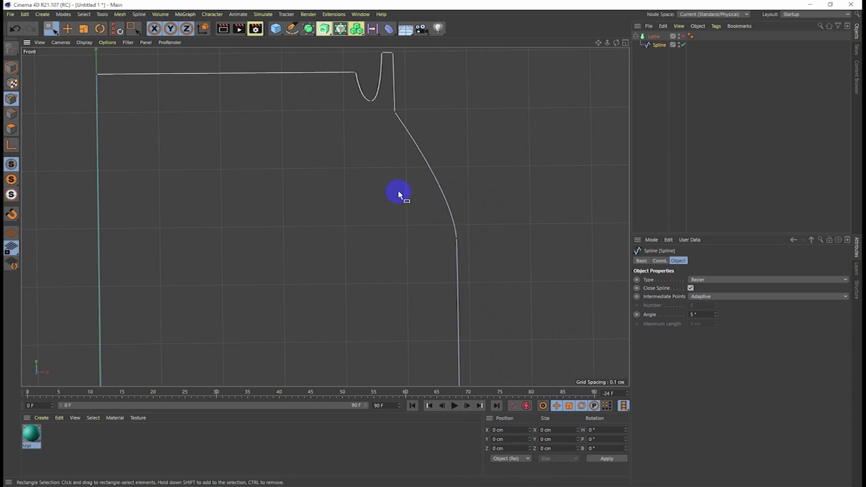
Adjust the shoulder point's tangent handles so the shoulder blends into the side wall
{"action": "left_click", "coordinate": [67, 29]}
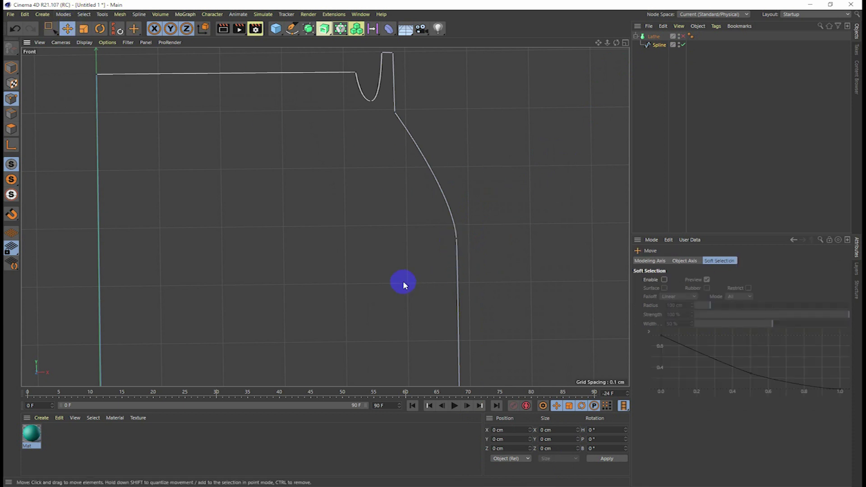
{"action": "left_click", "coordinate": [457, 239]}
{"action": "left_click_drag", "start_coordinate": [459, 273], "coordinate": [458, 274]}
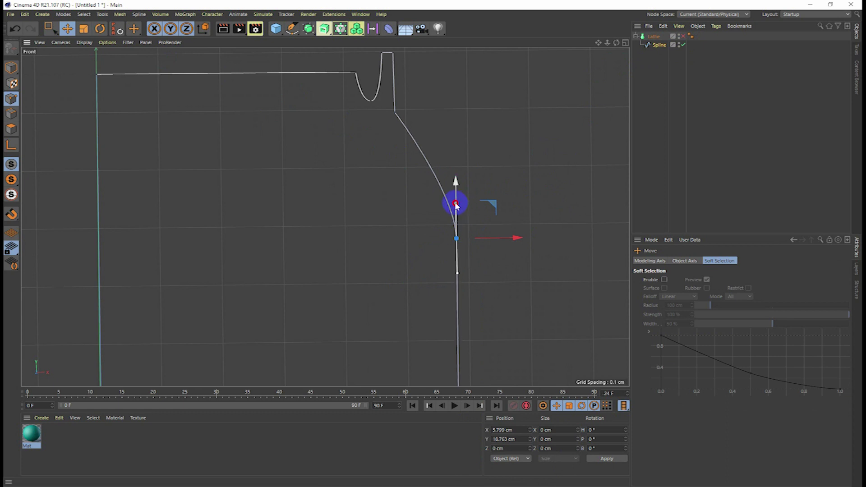
{"action": "left_click_drag", "start_coordinate": [456, 205], "coordinate": [457, 219]}
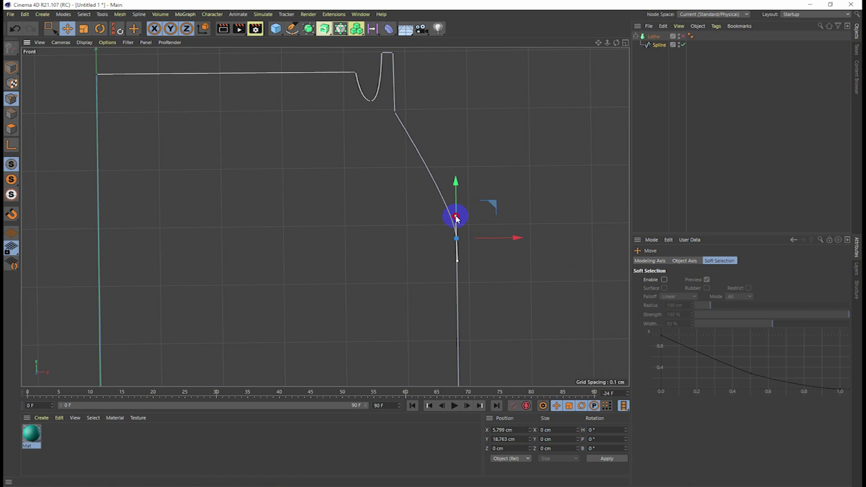
{"action": "left_click", "coordinate": [557, 224]}
{"action": "left_click", "coordinate": [661, 47]}
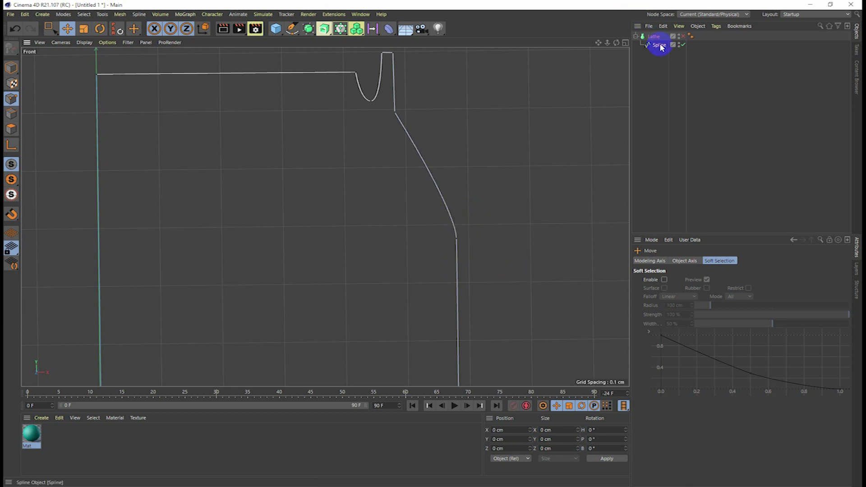
Re-enable the Lathe and return to the four-view layout
{"action": "left_click", "coordinate": [684, 37]}
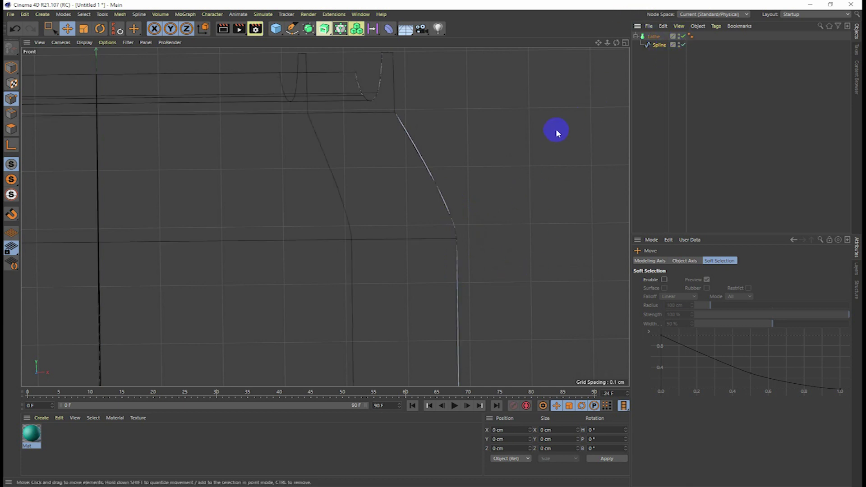
{"action": "left_click", "coordinate": [625, 43]}
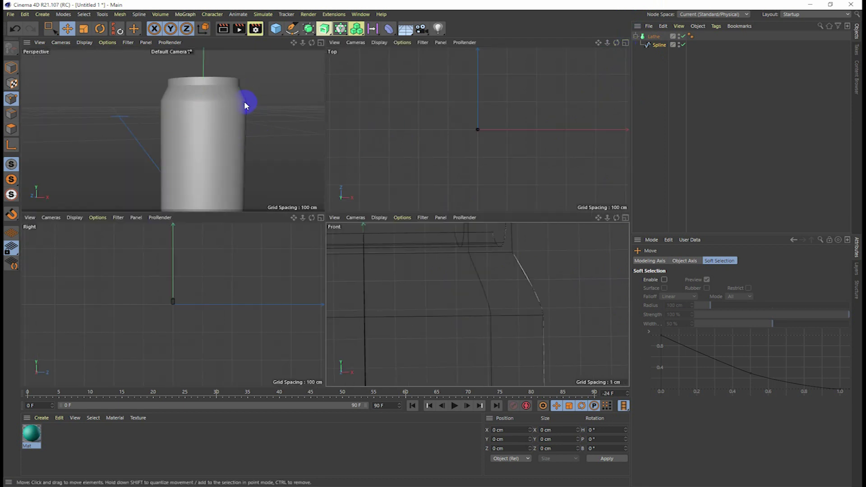
{"action": "scroll", "coordinate": [247, 130], "scroll_direction": "down", "scroll_amount": 3}
{"action": "scroll", "coordinate": [246, 146], "scroll_direction": "up", "scroll_amount": 3}
{"action": "scroll", "coordinate": [246, 146], "scroll_direction": "down", "scroll_amount": 3}
{"action": "scroll", "coordinate": [246, 146], "scroll_direction": "up", "scroll_amount": 2}
{"action": "scroll", "coordinate": [246, 145], "scroll_direction": "up", "scroll_amount": 1}
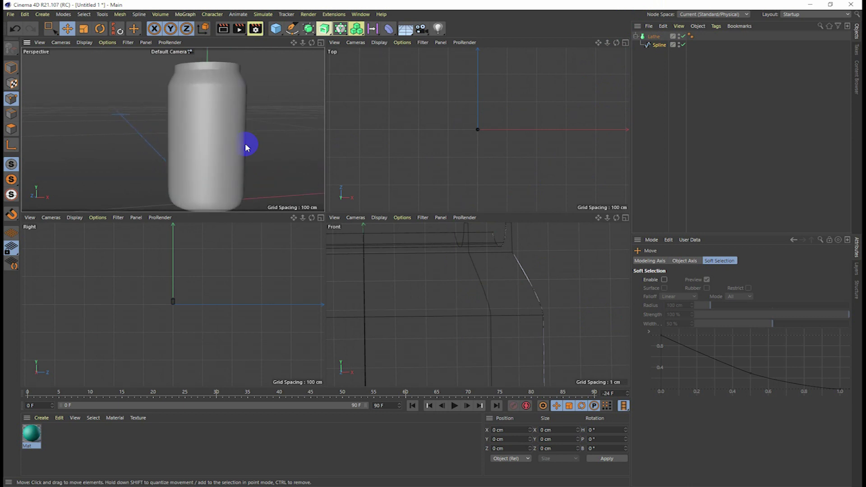
Maximize the Perspective view and apply the Mat material to the can
{"action": "left_click", "coordinate": [321, 42]}
{"action": "scroll", "coordinate": [469, 245], "scroll_direction": "down", "scroll_amount": 3}
{"action": "scroll", "coordinate": [508, 211], "scroll_direction": "down", "scroll_amount": 1}
{"action": "mouse_move", "coordinate": [504, 212]}
{"action": "left_mouse_down", "text": "alt"}
{"action": "mouse_move", "coordinate": [518, 253]}
{"action": "mouse_move", "coordinate": [558, 232]}
{"action": "mouse_move", "coordinate": [522, 212]}
{"action": "mouse_move", "coordinate": [476, 218]}
{"action": "left_mouse_up", "text": "alt"}
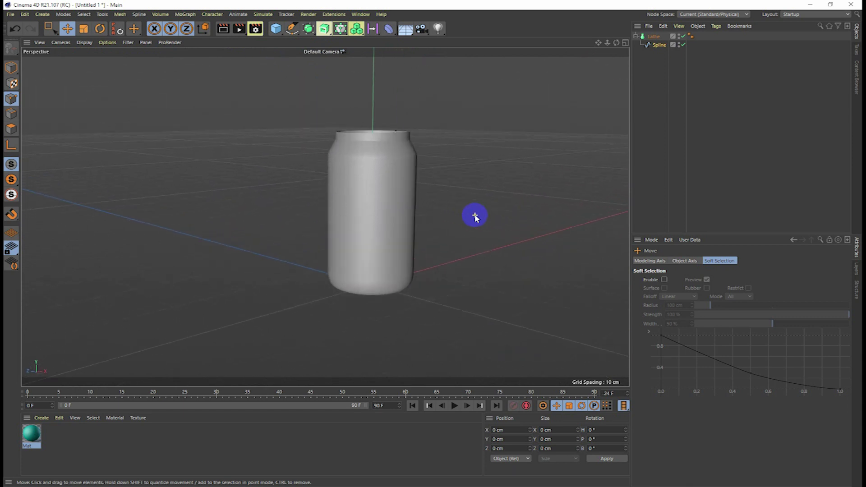
{"action": "left_click_drag", "start_coordinate": [32, 434], "coordinate": [349, 200]}
Orbit, pan and zoom to inspect the lipped top of the can
{"action": "mouse_move", "coordinate": [449, 248]}
{"action": "left_mouse_down", "text": "alt"}
{"action": "mouse_move", "coordinate": [382, 78]}
{"action": "mouse_move", "coordinate": [532, 107]}
{"action": "mouse_move", "coordinate": [610, 54]}
{"action": "left_mouse_up", "text": "alt"}
{"action": "mouse_move", "coordinate": [610, 54]}
{"action": "middle_mouse_down", "text": "alt"}
{"action": "mouse_move", "coordinate": [434, 247]}
{"action": "mouse_move", "coordinate": [456, 93]}
{"action": "middle_mouse_up", "text": "alt"}
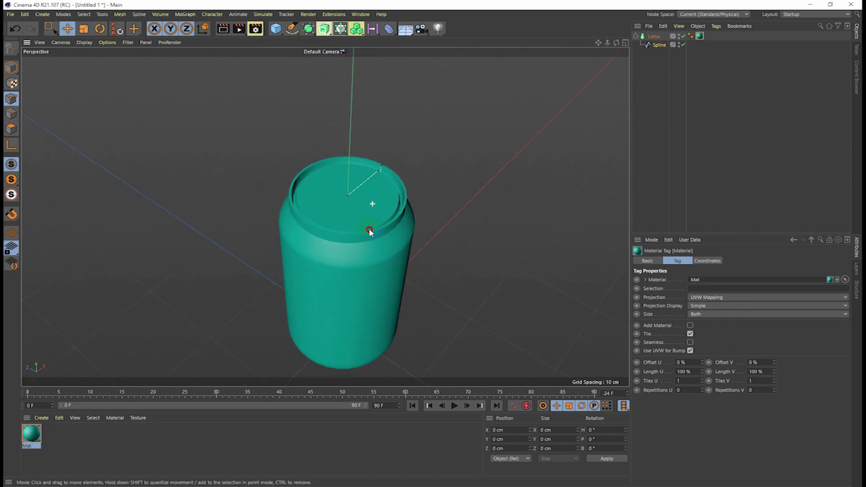
{"action": "mouse_move", "coordinate": [290, 185]}
{"action": "right_mouse_down", "text": "alt"}
{"action": "mouse_move", "coordinate": [306, 194]}
{"action": "mouse_move", "coordinate": [402, 185]}
{"action": "right_mouse_up", "text": "alt"}
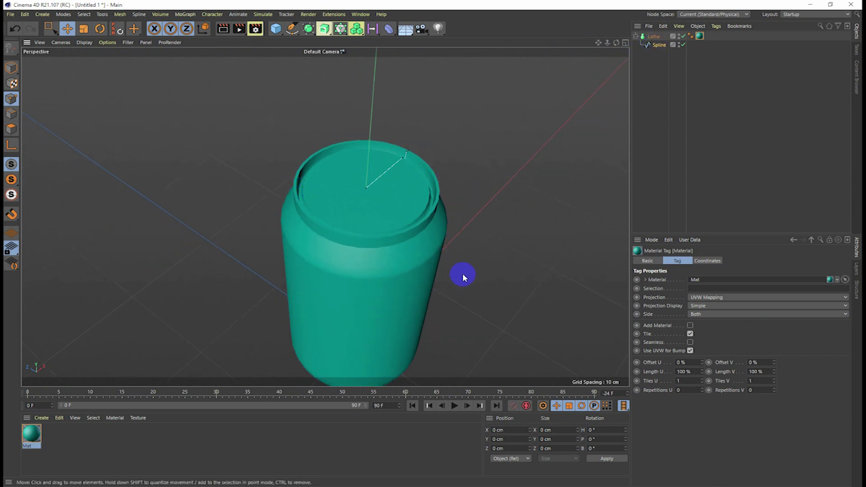
{"action": "scroll", "coordinate": [464, 266], "scroll_direction": "down", "scroll_amount": 3}
{"action": "left_click_drag", "start_coordinate": [512, 178], "coordinate": [442, 235], "text": "alt"}
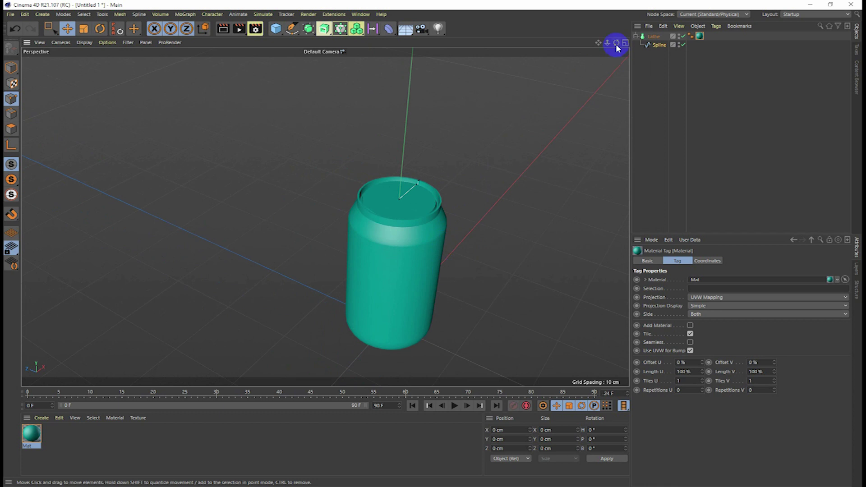
Select the Lathe object, then deselect it and collapse its hierarchy
{"action": "left_click", "coordinate": [657, 68]}
{"action": "left_click", "coordinate": [654, 36]}
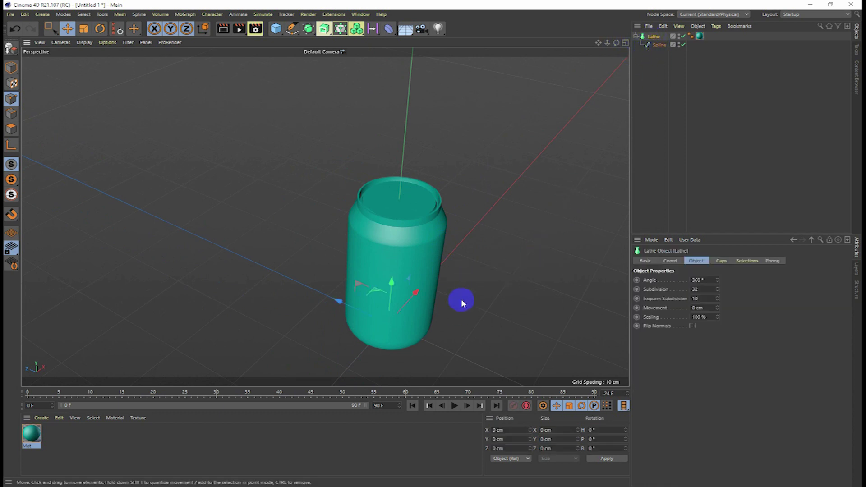
{"action": "left_click", "coordinate": [667, 73]}
{"action": "left_click", "coordinate": [636, 36]}
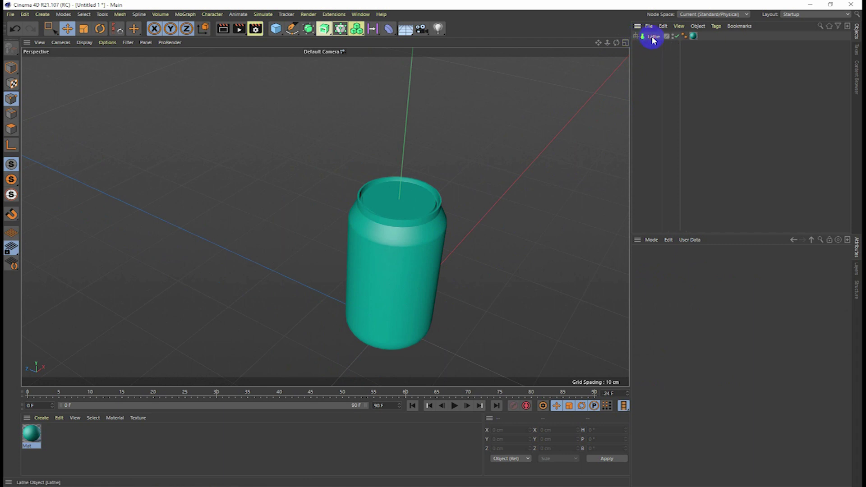
Delete the Lathe can and reframe the empty view around the origin
{"action": "left_click", "coordinate": [653, 39]}
{"action": "key", "text": "Delete"}
{"action": "mouse_move", "coordinate": [428, 321]}
{"action": "left_mouse_down", "text": "alt"}
{"action": "mouse_move", "coordinate": [411, 320]}
{"action": "mouse_move", "coordinate": [445, 318]}
{"action": "left_mouse_up", "text": "alt"}
{"action": "mouse_move", "coordinate": [433, 322]}
{"action": "middle_mouse_down", "text": "alt"}
{"action": "mouse_move", "coordinate": [354, 249]}
{"action": "mouse_move", "coordinate": [318, 250]}
{"action": "middle_mouse_up", "text": "alt"}
{"action": "mouse_move", "coordinate": [374, 290]}
{"action": "left_mouse_down", "text": "alt"}
{"action": "mouse_move", "coordinate": [348, 274]}
{"action": "mouse_move", "coordinate": [348, 290]}
{"action": "mouse_move", "coordinate": [394, 284]}
{"action": "mouse_move", "coordinate": [357, 283]}
{"action": "mouse_move", "coordinate": [309, 262]}
{"action": "mouse_move", "coordinate": [282, 267]}
{"action": "left_mouse_up", "text": "alt"}
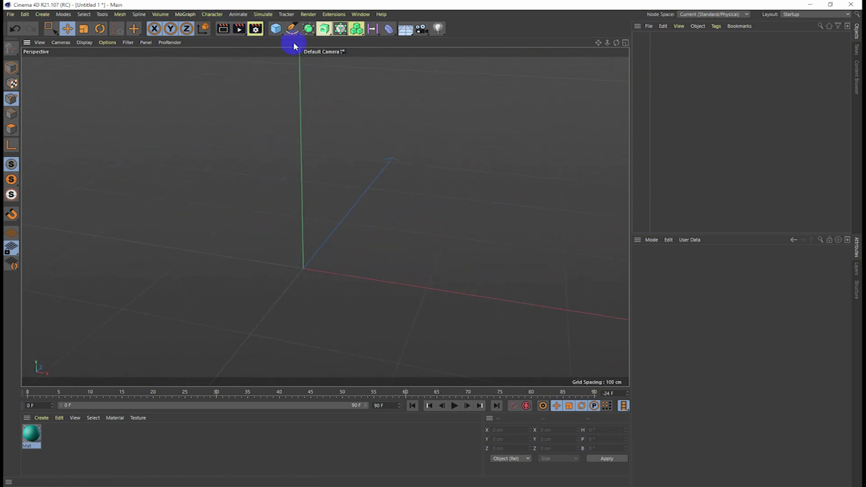
Add a Cylinder primitive (50 cm radius, 200 cm height) and select its Height field
{"action": "left_click", "coordinate": [275, 29]}
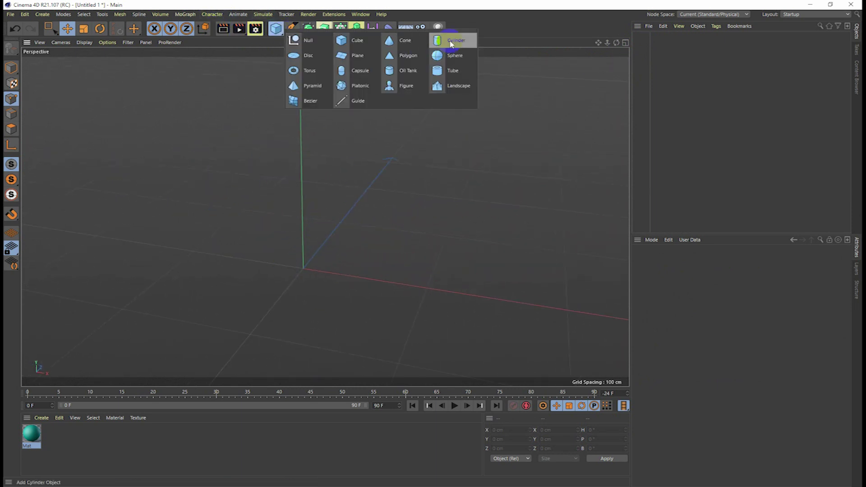
{"action": "left_click", "coordinate": [450, 41]}
{"action": "scroll", "coordinate": [361, 221], "scroll_direction": "down", "scroll_amount": 2}
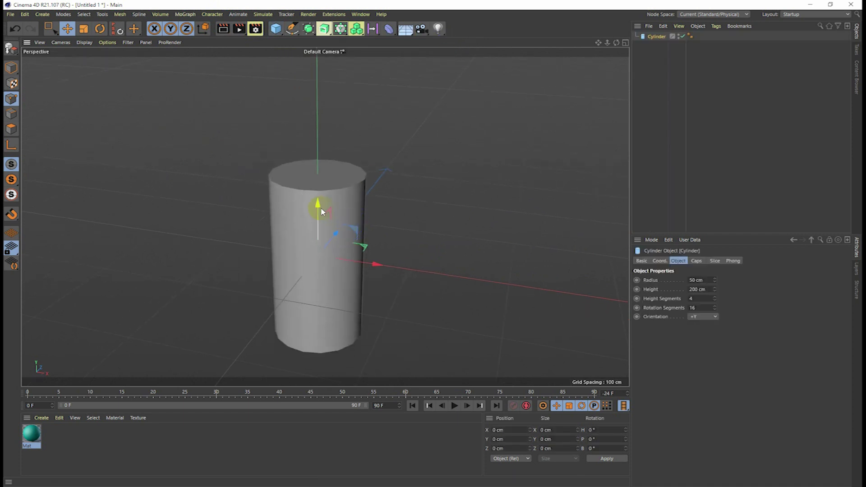
{"action": "left_click_drag", "start_coordinate": [318, 208], "coordinate": [316, 120]}
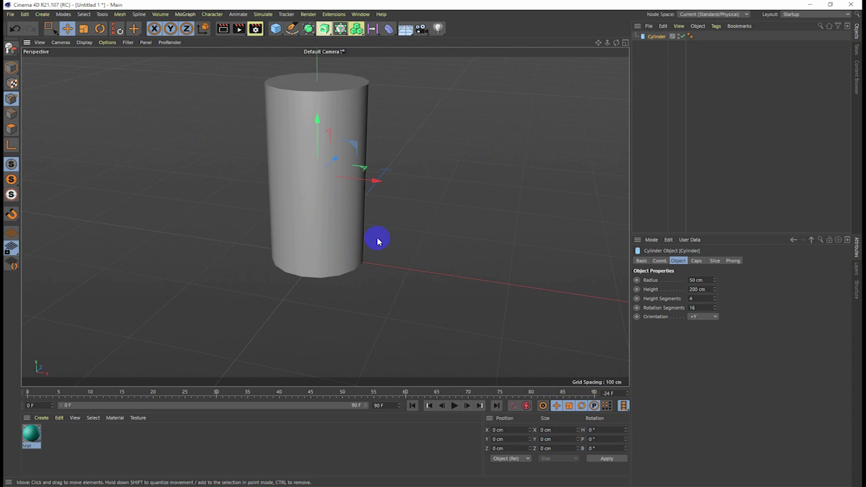
{"action": "left_click_drag", "start_coordinate": [708, 290], "coordinate": [662, 292]}
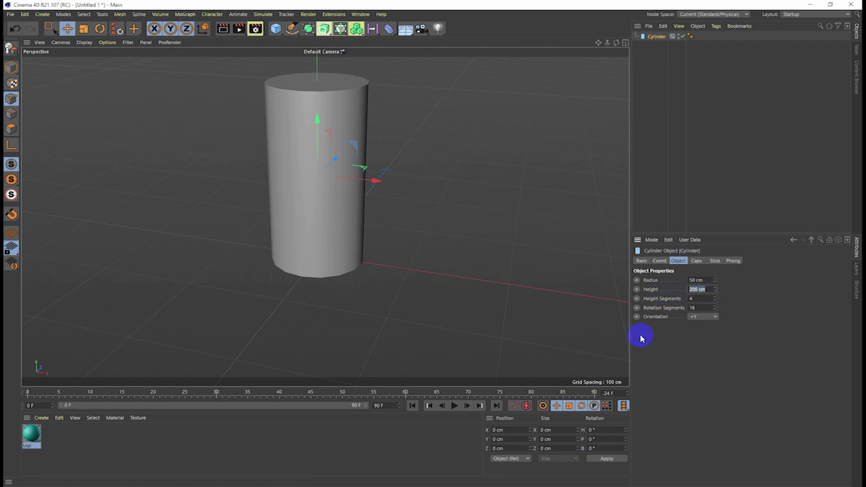
Set the cylinder height to 50 cm and bring it back onto the grid
{"action": "type", "text": "0"}
{"action": "key", "text": "Return"}
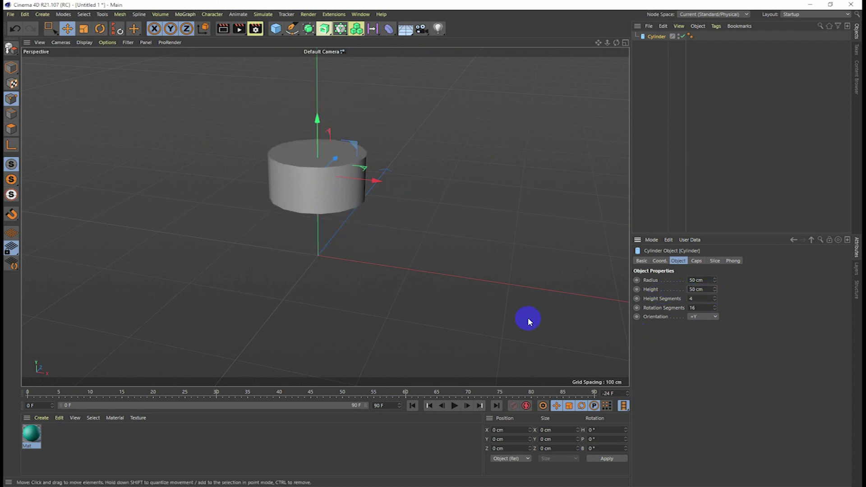
{"action": "left_click_drag", "start_coordinate": [318, 119], "coordinate": [322, 164]}
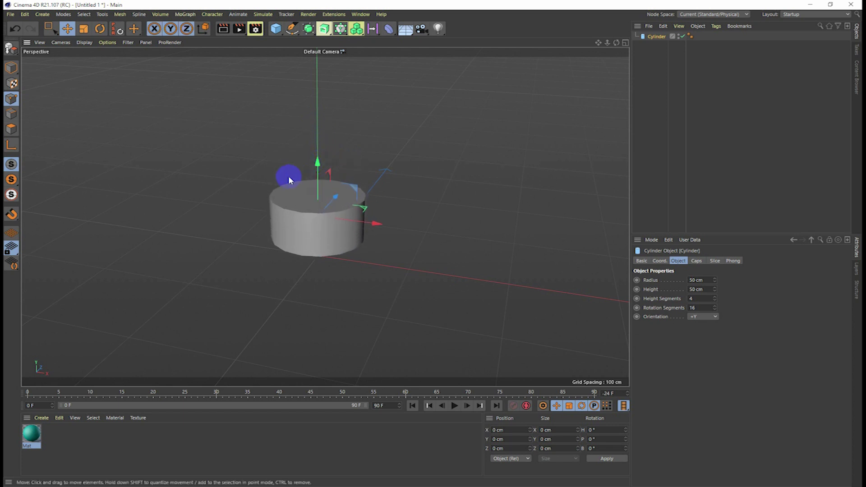
{"action": "scroll", "coordinate": [268, 169], "scroll_direction": "up", "scroll_amount": 1}
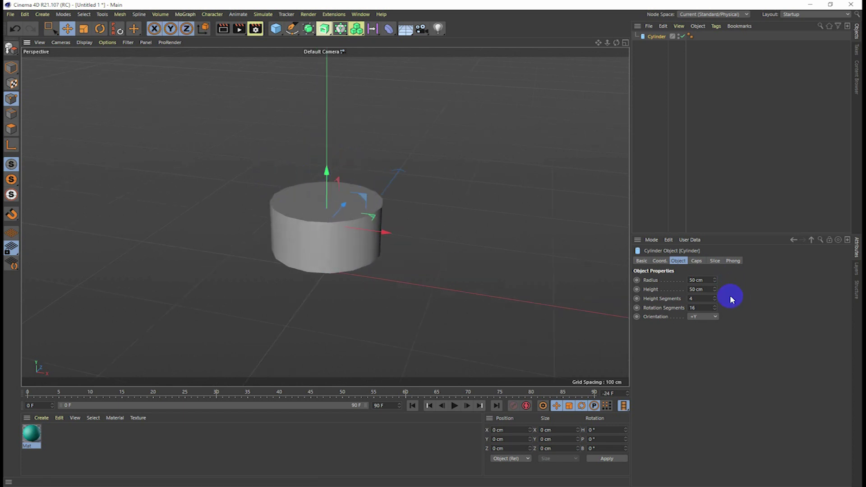
{"action": "left_click", "coordinate": [709, 291]}
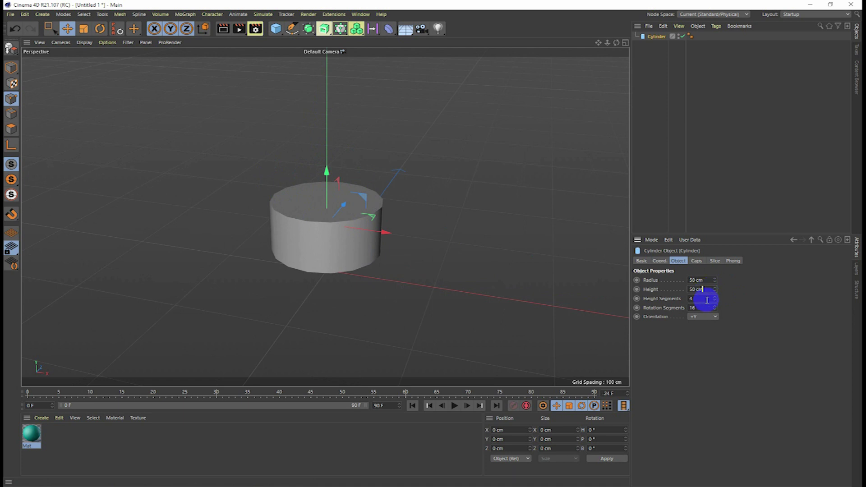
{"action": "type", "text": "4"}
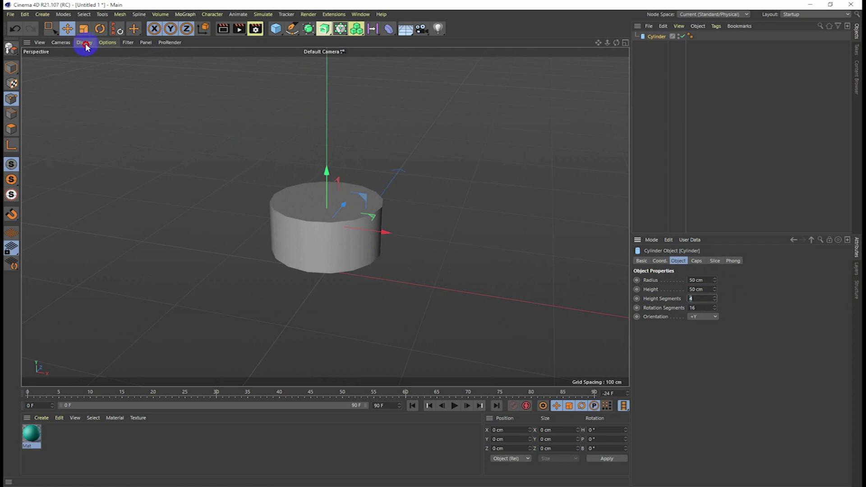
Show the cylinder in Gouraud Shading (Lines) and set 3 height segments
{"action": "left_click", "coordinate": [86, 46]}
{"action": "left_click", "coordinate": [102, 82]}
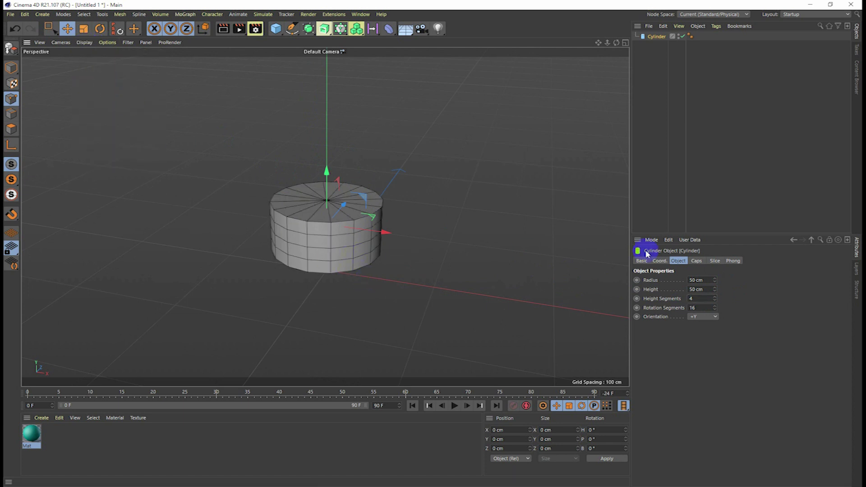
{"action": "left_click", "coordinate": [715, 296]}
{"action": "left_click", "coordinate": [714, 297]}
{"action": "left_click", "coordinate": [715, 301]}
{"action": "left_click", "coordinate": [715, 301]}
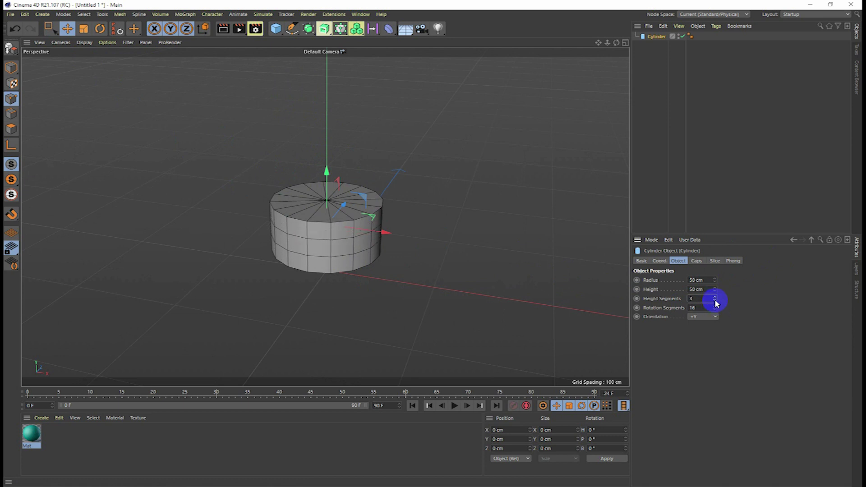
{"action": "left_click", "coordinate": [716, 310]}
{"action": "left_click", "coordinate": [716, 310]}
{"action": "left_click", "coordinate": [716, 311]}
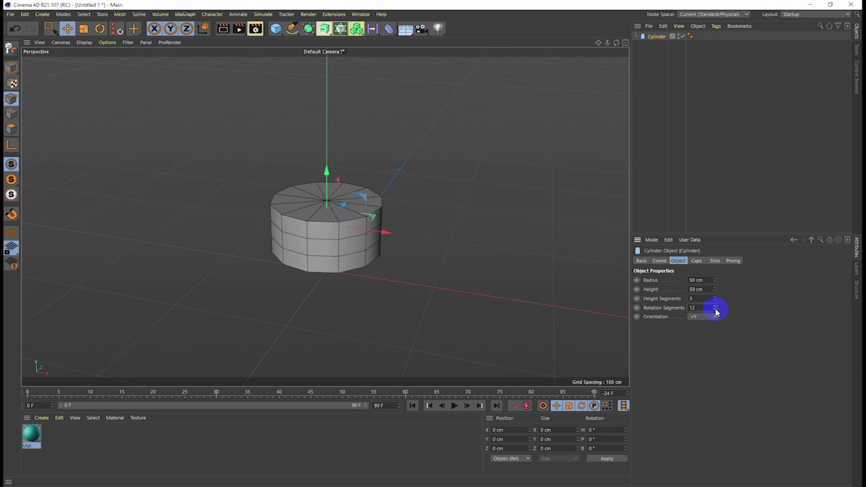
{"action": "left_click_drag", "start_coordinate": [716, 311], "coordinate": [715, 308]}
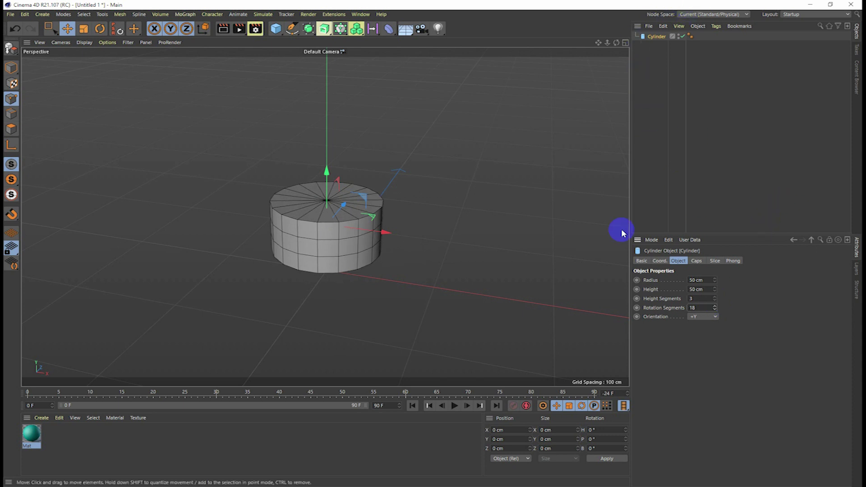
Set the cylinder radius to 80 cm and rotation segments to 20
{"action": "left_click", "coordinate": [297, 264]}
{"action": "scroll", "coordinate": [409, 267], "scroll_direction": "up", "scroll_amount": 3}
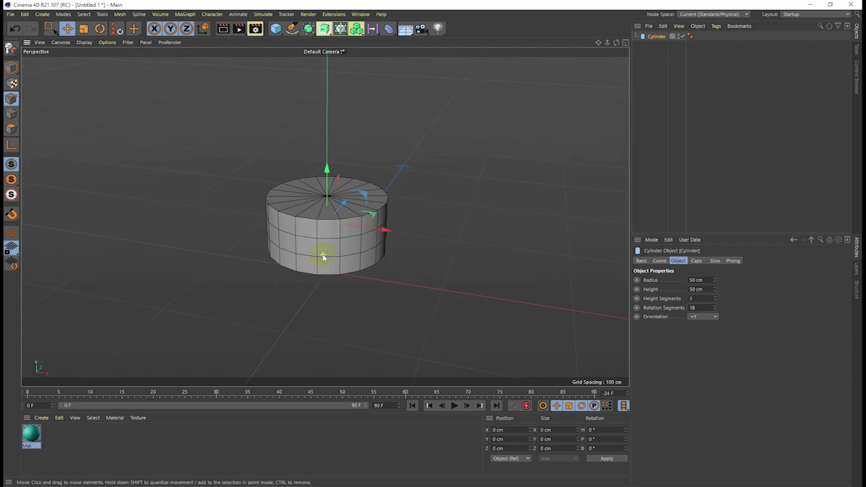
{"action": "left_click_drag", "start_coordinate": [706, 282], "coordinate": [647, 279]}
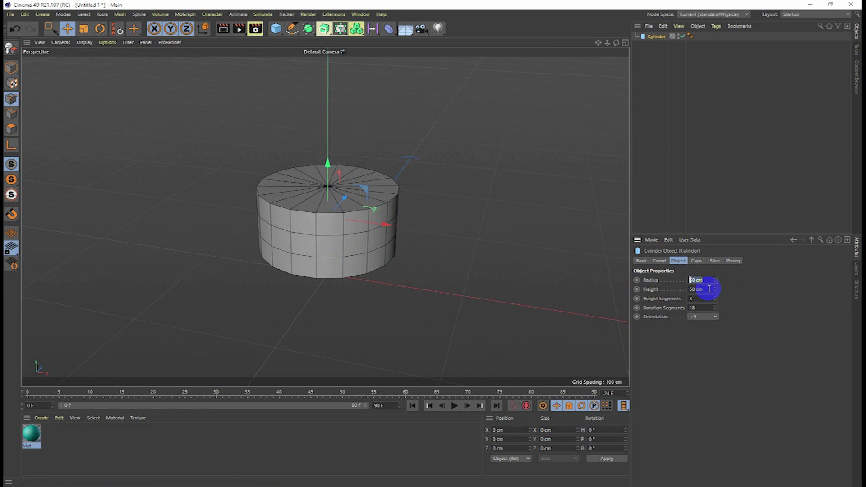
{"action": "type", "text": "80"}
{"action": "key", "text": "Return"}
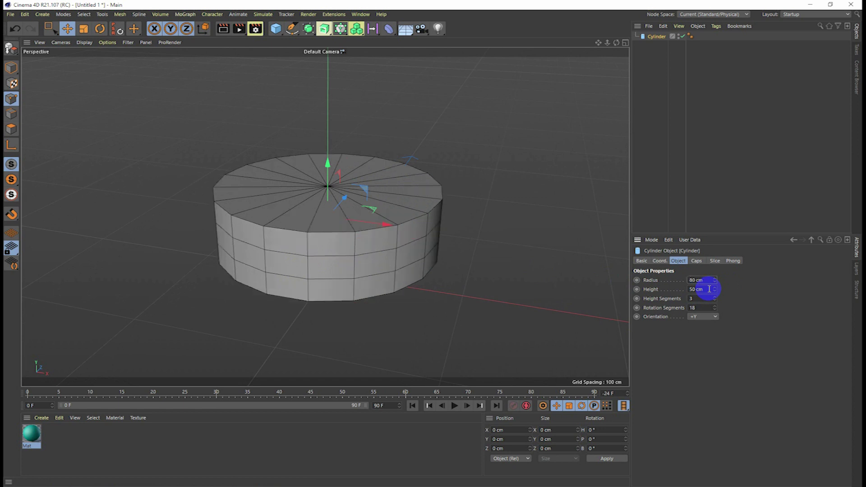
{"action": "left_click", "coordinate": [715, 305]}
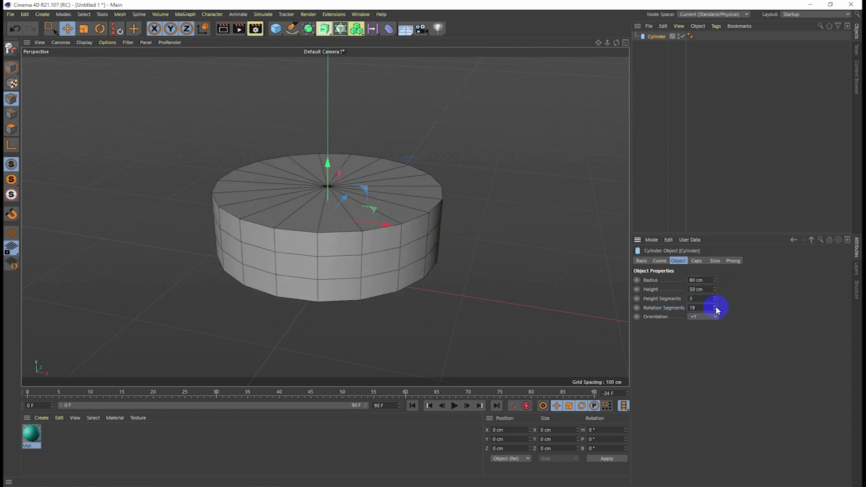
{"action": "left_click", "coordinate": [716, 306]}
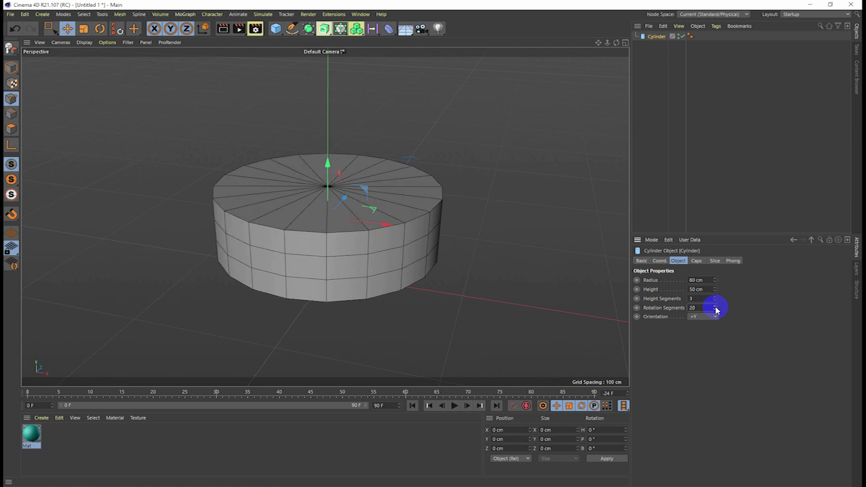
{"action": "double_click", "coordinate": [695, 298]}
{"action": "scroll", "coordinate": [335, 287], "scroll_direction": "down", "scroll_amount": 2}
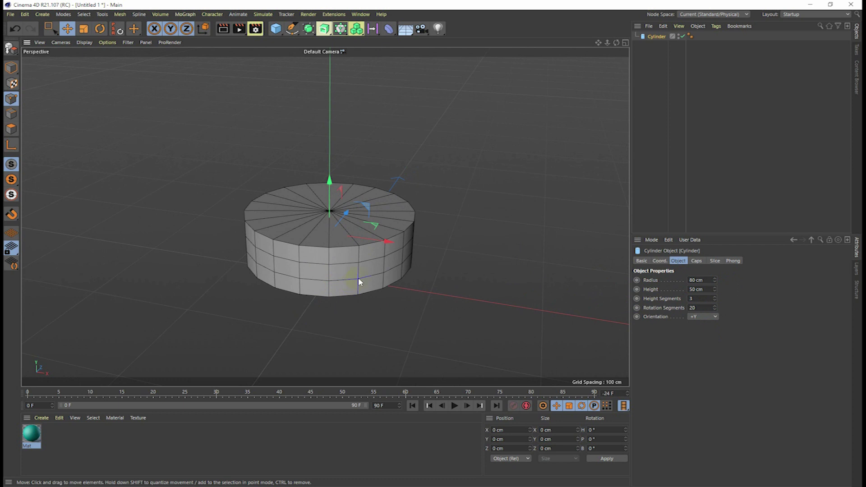
{"action": "left_click_drag", "start_coordinate": [359, 282], "coordinate": [373, 266], "text": "alt"}
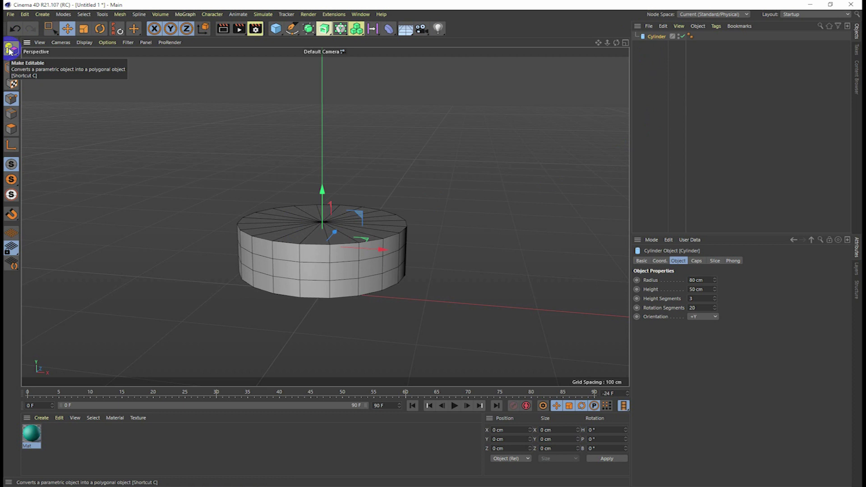
Make the cylinder editable and frame it in the four-view Front view
{"action": "left_click", "coordinate": [9, 49]}
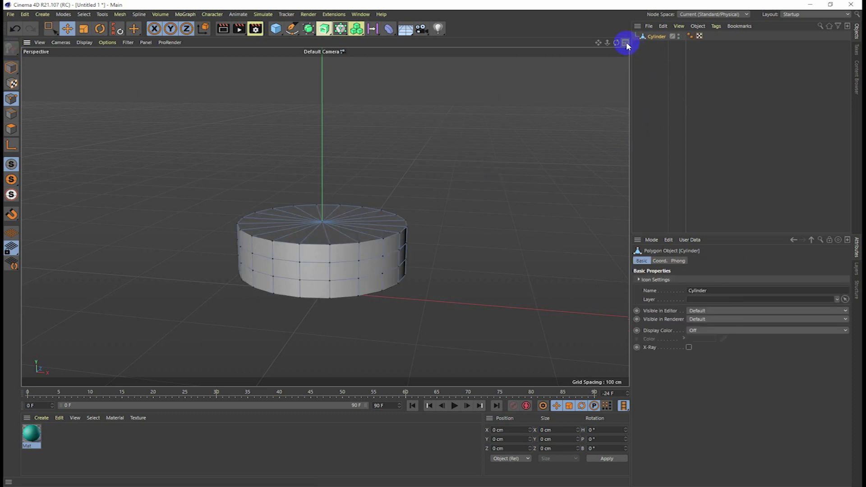
{"action": "left_click", "coordinate": [626, 43]}
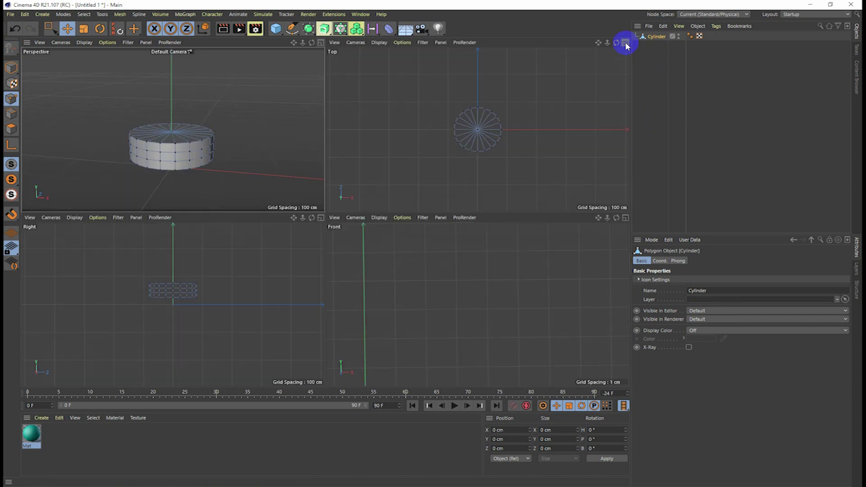
{"action": "middle_click_drag", "start_coordinate": [491, 283], "coordinate": [491, 301], "text": "alt"}
{"action": "scroll", "coordinate": [482, 298], "scroll_direction": "down", "scroll_amount": 10}
{"action": "scroll", "coordinate": [489, 261], "scroll_direction": "up", "scroll_amount": 3}
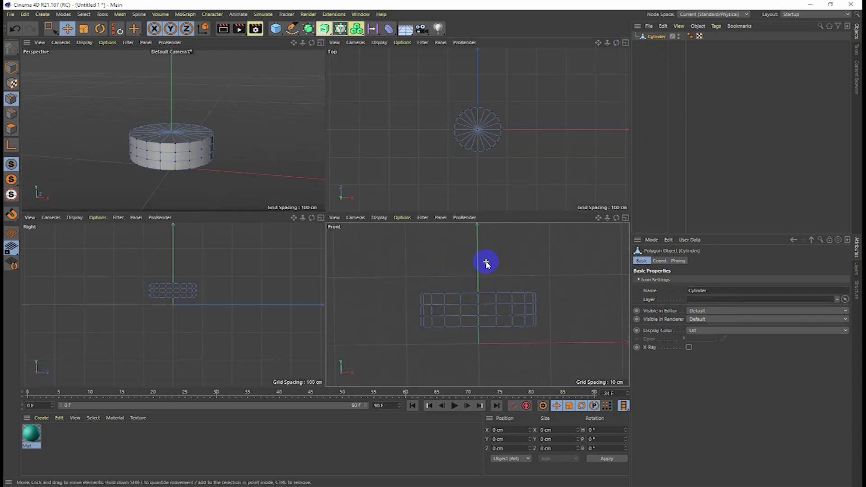
Rectangle-select and raise the top row of points, then the middle ring slightly
{"action": "left_click", "coordinate": [50, 30]}
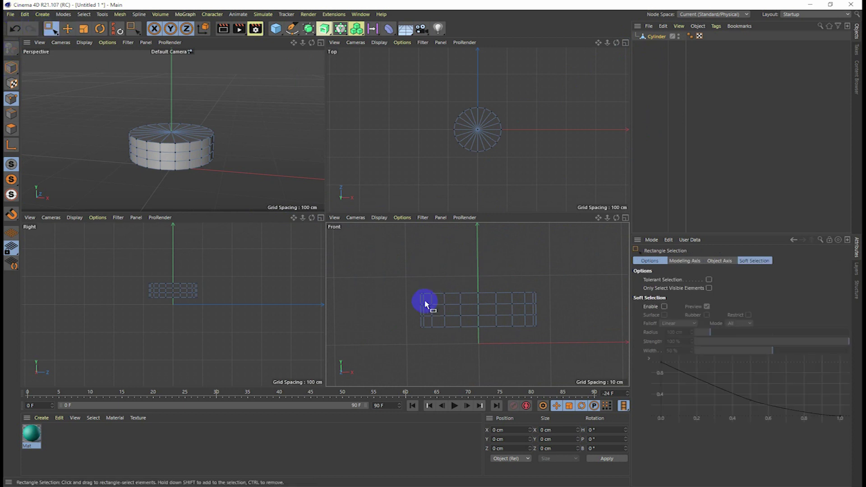
{"action": "left_click_drag", "start_coordinate": [393, 270], "coordinate": [582, 300]}
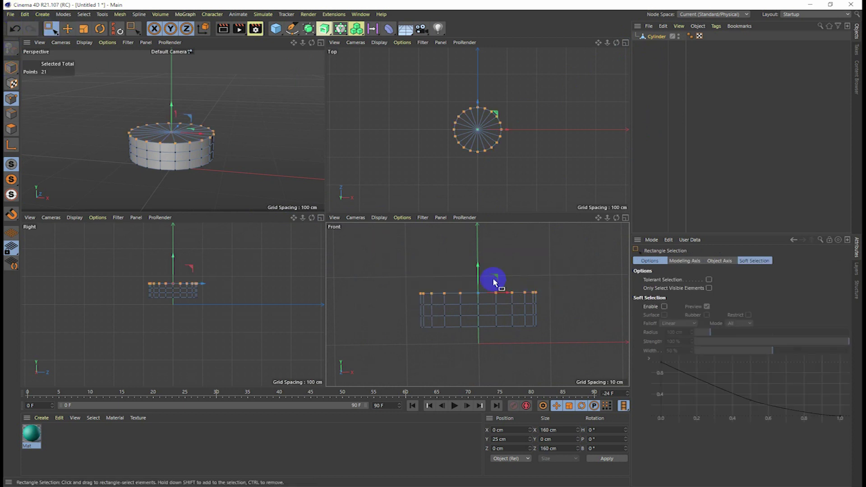
{"action": "left_click_drag", "start_coordinate": [478, 269], "coordinate": [478, 246]}
{"action": "left_click_drag", "start_coordinate": [405, 291], "coordinate": [573, 311]}
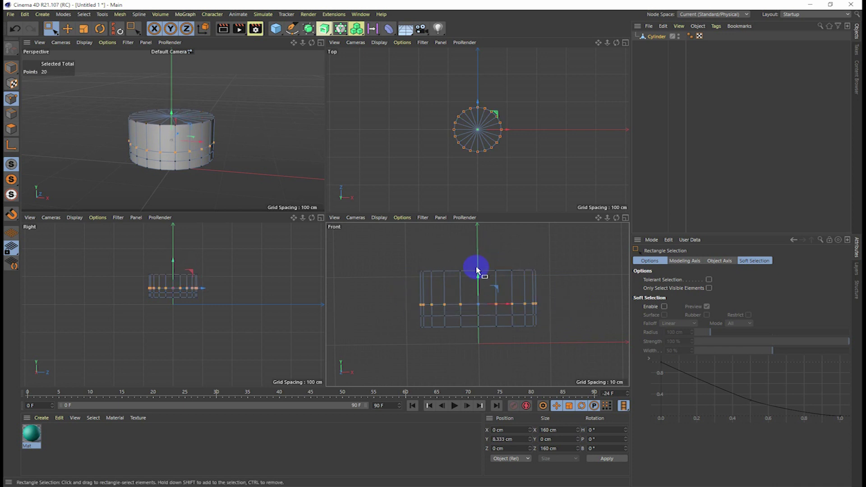
{"action": "left_click_drag", "start_coordinate": [479, 281], "coordinate": [479, 266]}
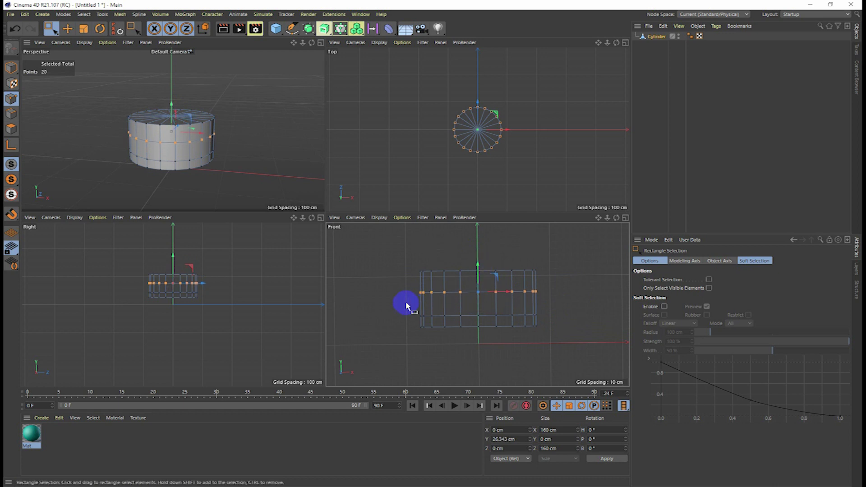
Orbit to look down on the cylinder top and switch to Polygon mode
{"action": "scroll", "coordinate": [183, 83], "scroll_direction": "up", "scroll_amount": 3}
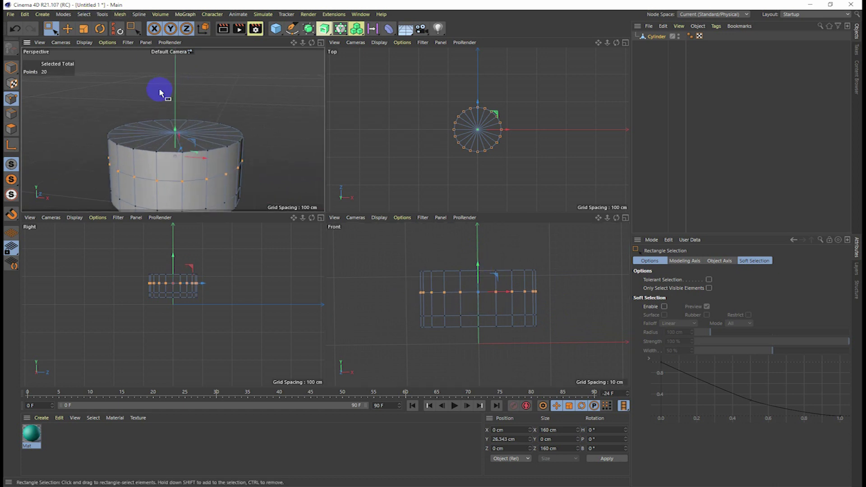
{"action": "mouse_move", "coordinate": [224, 136]}
{"action": "left_mouse_down", "text": "alt"}
{"action": "mouse_move", "coordinate": [222, 145]}
{"action": "mouse_move", "coordinate": [175, 152]}
{"action": "left_mouse_up", "text": "alt"}
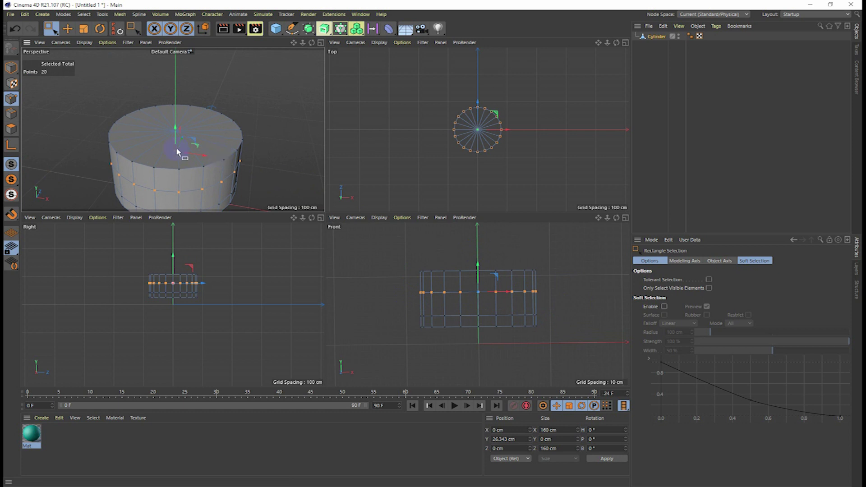
{"action": "left_click", "coordinate": [11, 129]}
Rectangle-select the cylinder's top cap polygons in the Front view
{"action": "left_click_drag", "start_coordinate": [387, 239], "coordinate": [579, 291]}
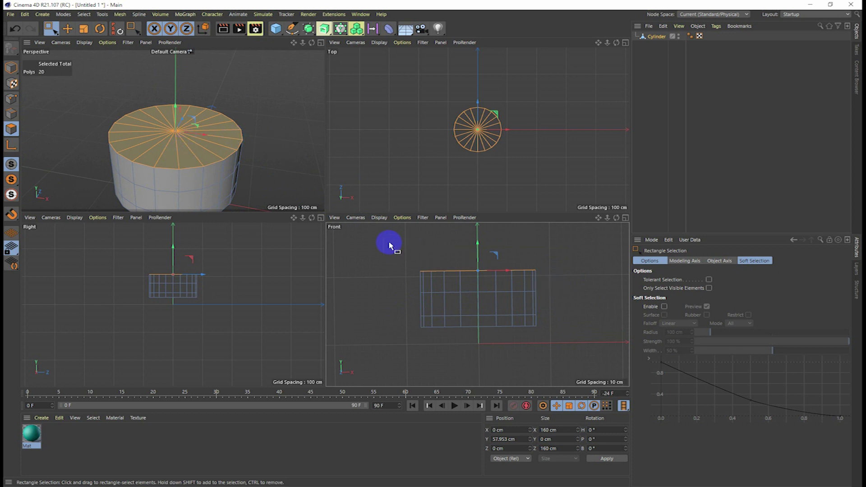
{"action": "left_click_drag", "start_coordinate": [399, 244], "coordinate": [558, 279]}
{"action": "scroll", "coordinate": [137, 107], "scroll_direction": "up", "scroll_amount": 3}
{"action": "scroll", "coordinate": [137, 107], "scroll_direction": "down", "scroll_amount": 3}
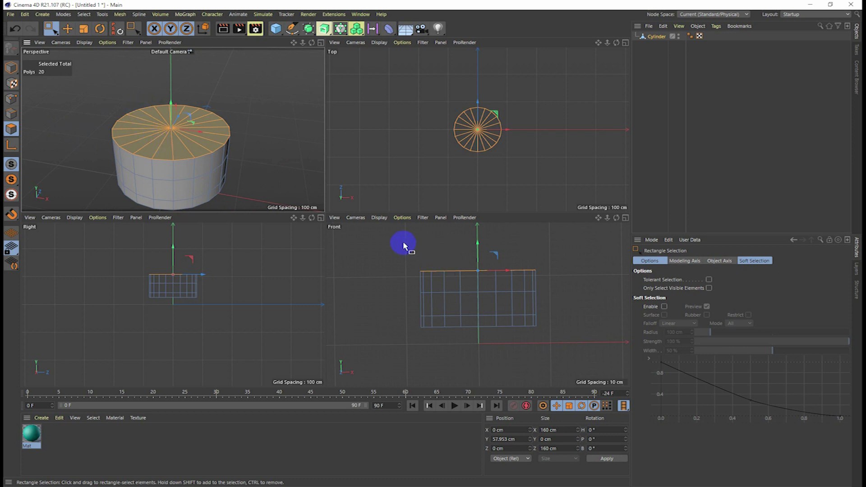
{"action": "left_click_drag", "start_coordinate": [394, 248], "coordinate": [558, 294]}
Drag the top polygons up along Y to about 265 cm, lengthening the can
{"action": "mouse_move", "coordinate": [477, 261]}
{"action": "left_mouse_down"}
{"action": "mouse_move", "coordinate": [478, 223]}
{"action": "mouse_move", "coordinate": [433, 242]}
{"action": "left_mouse_up"}
{"action": "scroll", "coordinate": [483, 288], "scroll_direction": "down", "scroll_amount": 5}
{"action": "mouse_move", "coordinate": [483, 258]}
{"action": "left_mouse_down"}
{"action": "mouse_move", "coordinate": [482, 227]}
{"action": "mouse_move", "coordinate": [433, 241]}
{"action": "left_mouse_up"}
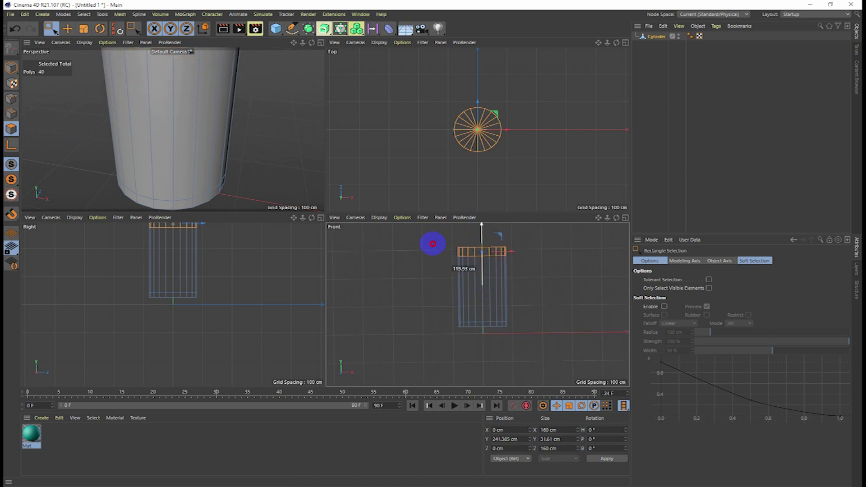
{"action": "scroll", "coordinate": [481, 252], "scroll_direction": "up", "scroll_amount": 3}
{"action": "scroll", "coordinate": [484, 248], "scroll_direction": "down", "scroll_amount": 2}
{"action": "scroll", "coordinate": [484, 247], "scroll_direction": "down", "scroll_amount": 1}
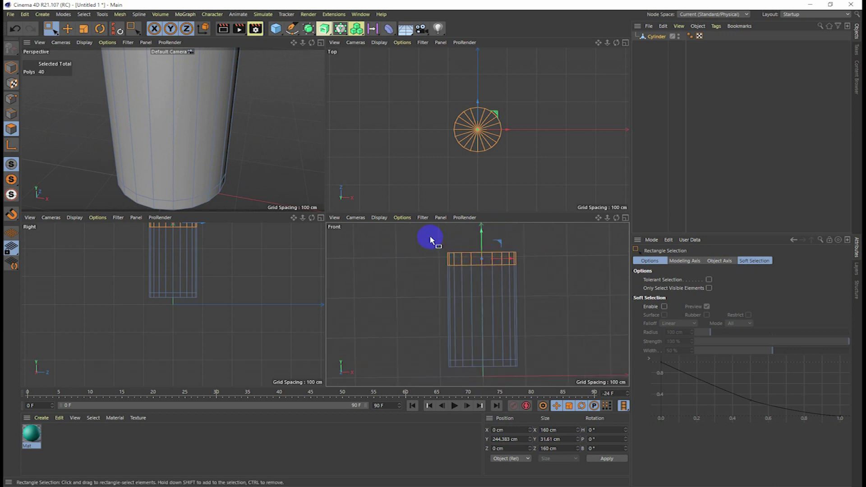
{"action": "mouse_move", "coordinate": [482, 229]}
{"action": "left_mouse_down"}
{"action": "mouse_move", "coordinate": [482, 268]}
{"action": "mouse_move", "coordinate": [467, 271]}
{"action": "mouse_move", "coordinate": [536, 300]}
{"action": "left_mouse_up"}
{"action": "left_click_drag", "start_coordinate": [483, 268], "coordinate": [482, 225]}
{"action": "scroll", "coordinate": [233, 155], "scroll_direction": "down", "scroll_amount": 3}
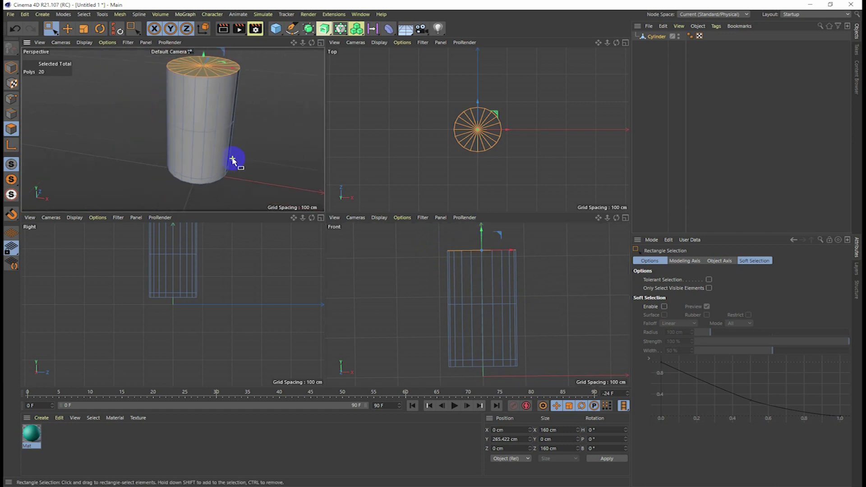
{"action": "scroll", "coordinate": [227, 144], "scroll_direction": "down", "scroll_amount": 2}
{"action": "scroll", "coordinate": [223, 120], "scroll_direction": "up", "scroll_amount": 2}
{"action": "scroll", "coordinate": [220, 111], "scroll_direction": "up", "scroll_amount": 2}
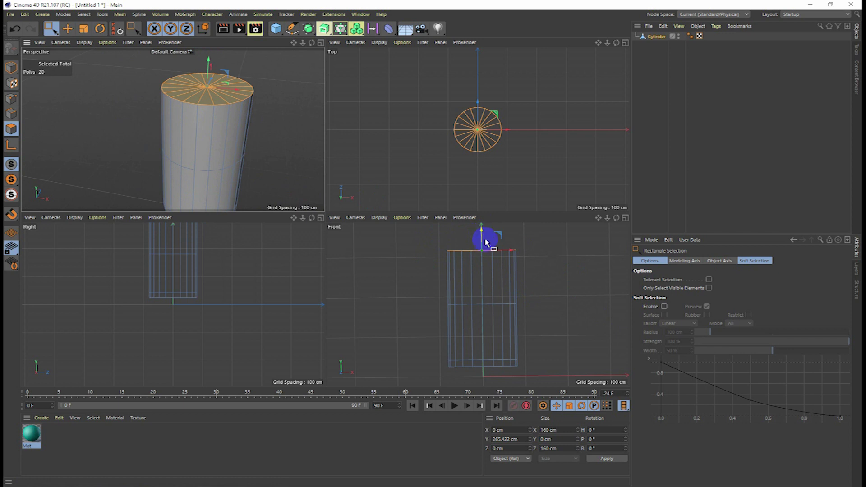
Undo the previous top height change and straighten the Front view
{"action": "mouse_move", "coordinate": [482, 234]}
{"action": "left_mouse_down", "text": "alt"}
{"action": "mouse_move", "coordinate": [433, 243]}
{"action": "mouse_move", "coordinate": [517, 279]}
{"action": "mouse_move", "coordinate": [525, 293]}
{"action": "left_mouse_up", "text": "alt"}
{"action": "key", "text": "ctrl+z"}
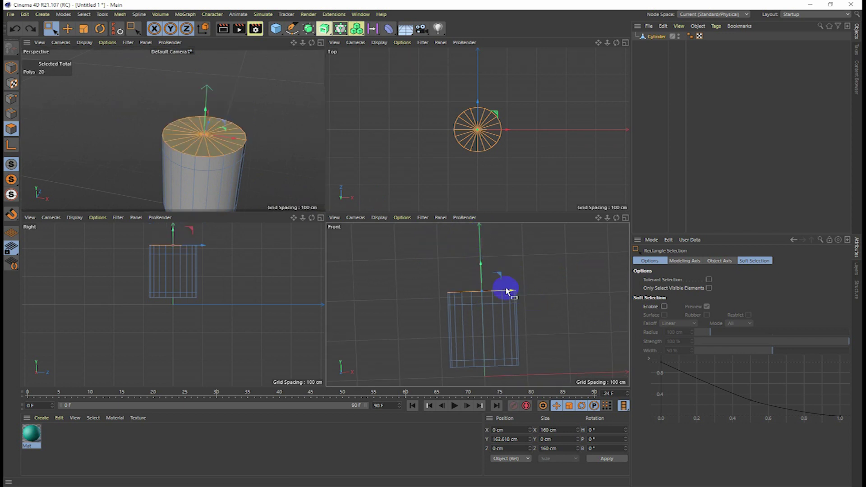
{"action": "left_click_drag", "start_coordinate": [616, 218], "coordinate": [433, 243]}
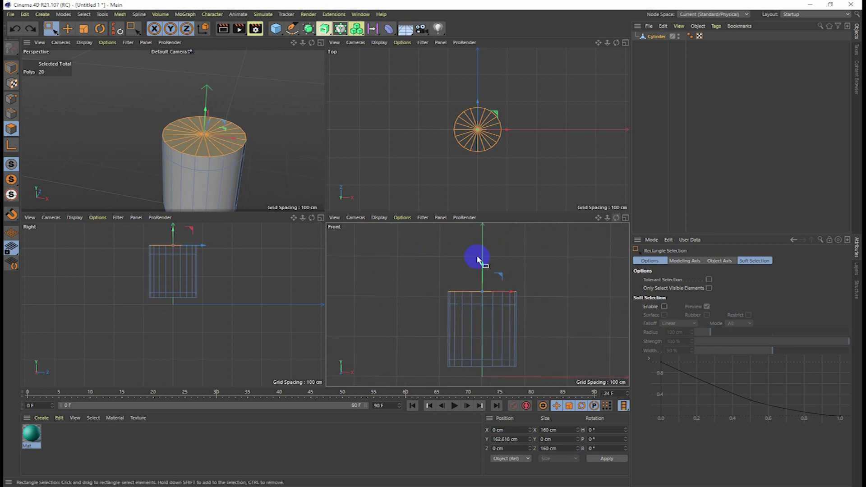
{"action": "mouse_move", "coordinate": [482, 267]}
{"action": "left_mouse_down", "text": "alt"}
{"action": "mouse_move", "coordinate": [483, 256]}
{"action": "mouse_move", "coordinate": [493, 265]}
{"action": "mouse_move", "coordinate": [522, 258]}
{"action": "left_mouse_up", "text": "alt"}
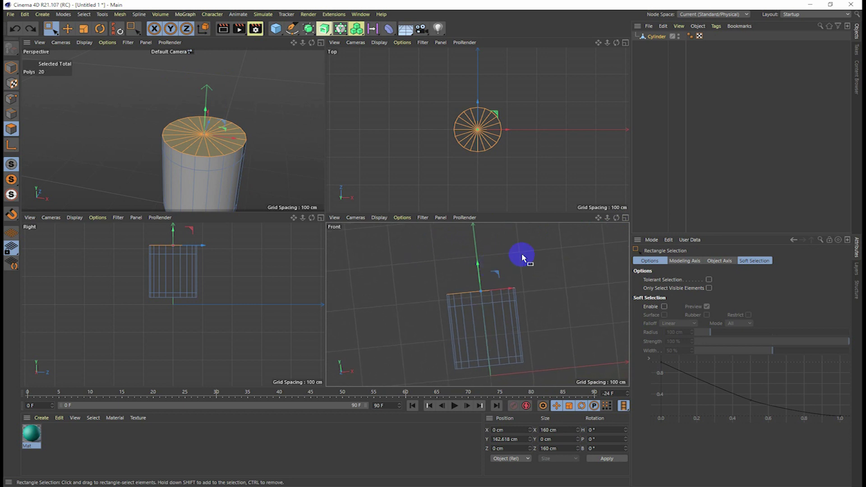
{"action": "left_click_drag", "start_coordinate": [616, 218], "coordinate": [433, 244]}
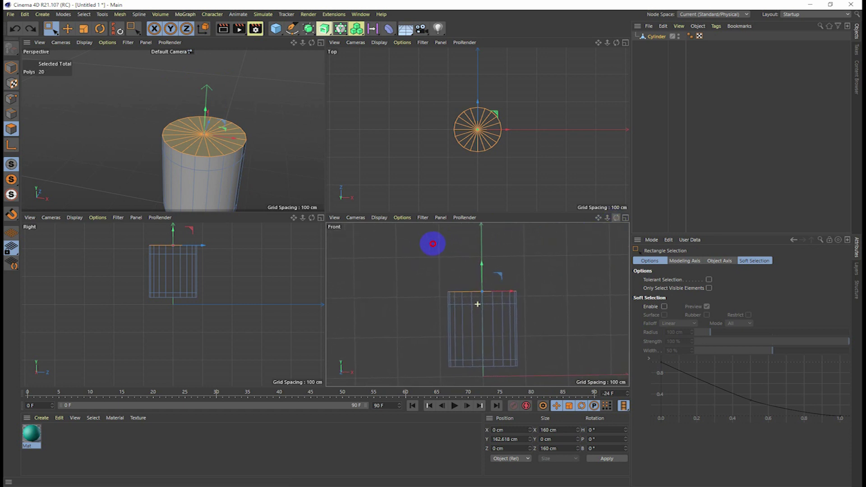
{"action": "scroll", "coordinate": [458, 273], "scroll_direction": "up", "scroll_amount": 3}
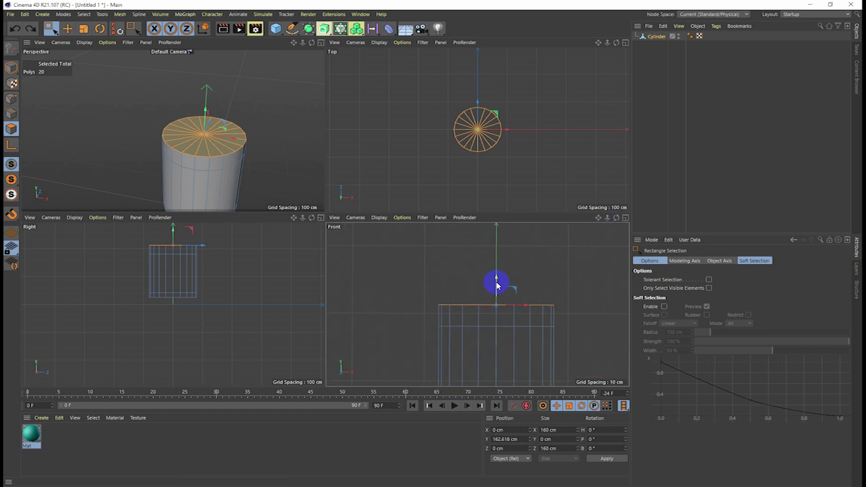
Raise the top polygons to Y 225.439 cm and maximize the Perspective view
{"action": "mouse_move", "coordinate": [496, 278]}
{"action": "left_mouse_down"}
{"action": "mouse_move", "coordinate": [499, 234]}
{"action": "mouse_move", "coordinate": [499, 242]}
{"action": "left_mouse_up"}
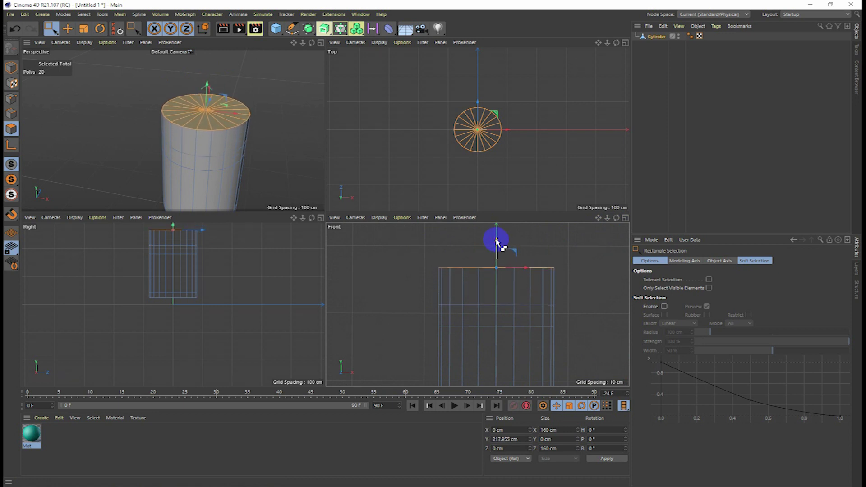
{"action": "key", "text": "ctrl+z"}
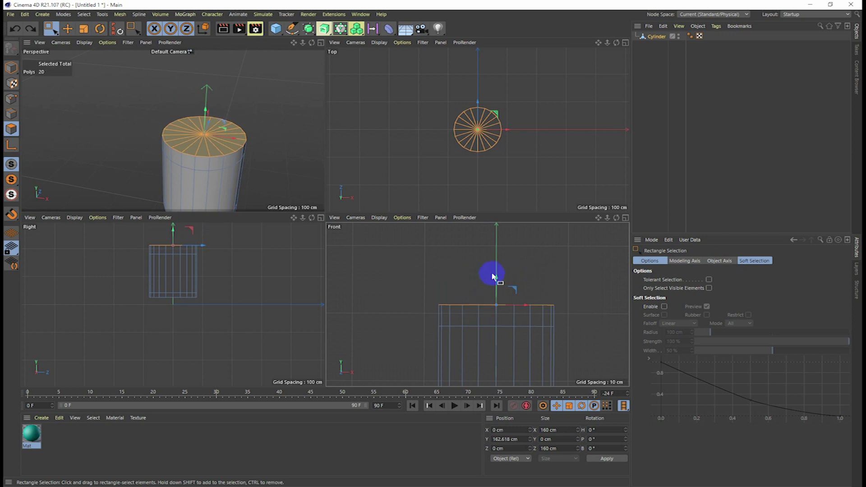
{"action": "left_click_drag", "start_coordinate": [497, 281], "coordinate": [500, 238]}
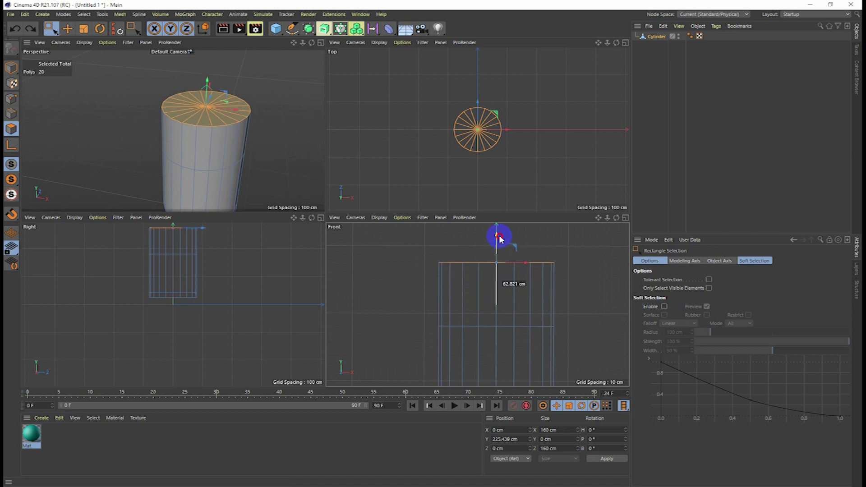
{"action": "left_click_drag", "start_coordinate": [499, 238], "coordinate": [500, 238]}
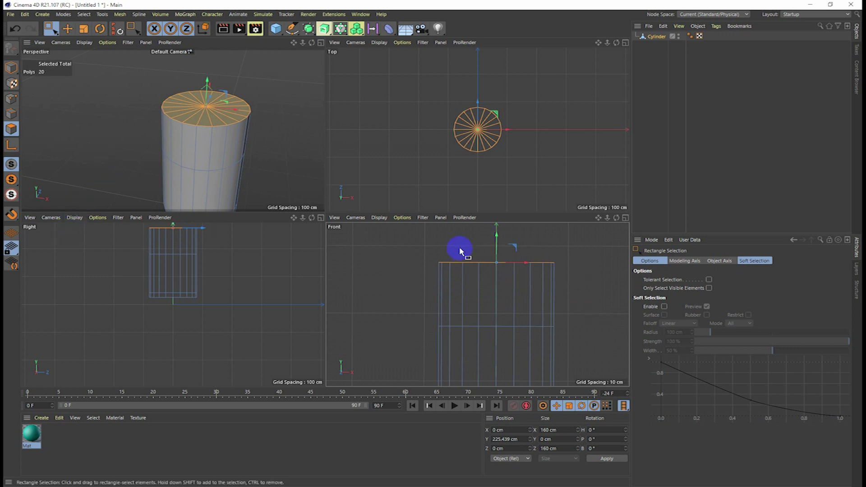
{"action": "left_click_drag", "start_coordinate": [496, 237], "coordinate": [497, 206]}
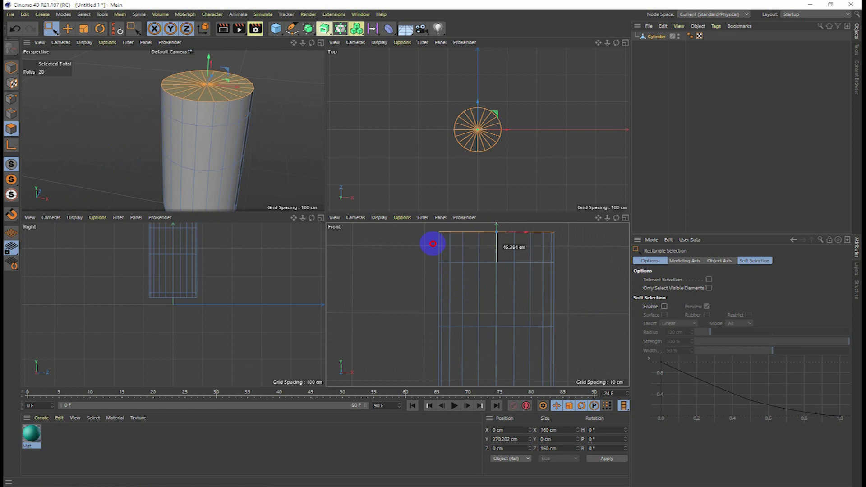
{"action": "key", "text": "ctrl+z"}
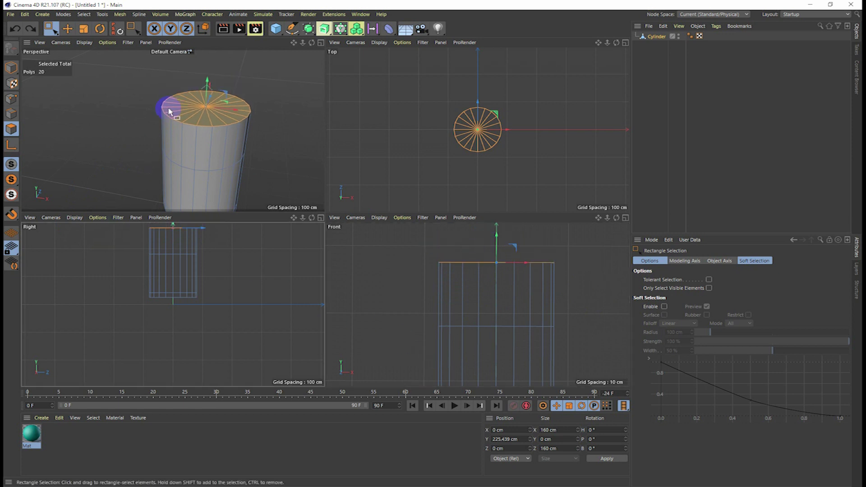
{"action": "left_click", "coordinate": [321, 43]}
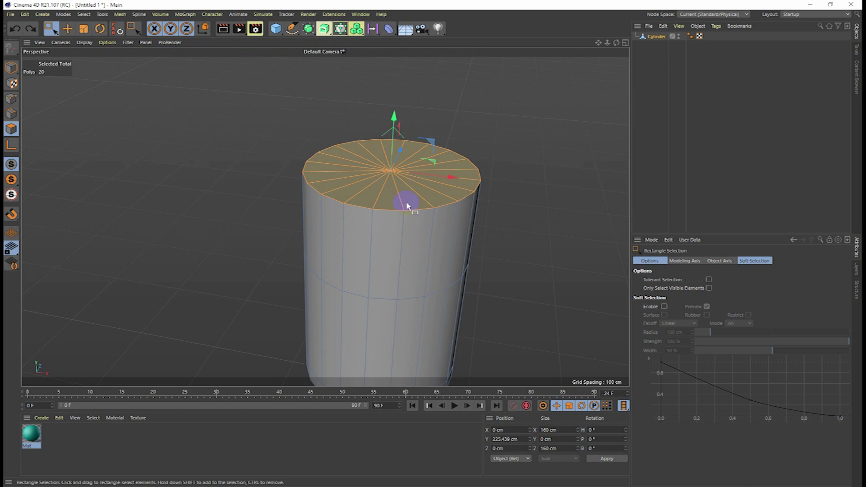
Bevel the selected top cap polygons with a 19.3 cm offset into a sloping shoulder
{"action": "right_click", "coordinate": [408, 195]}
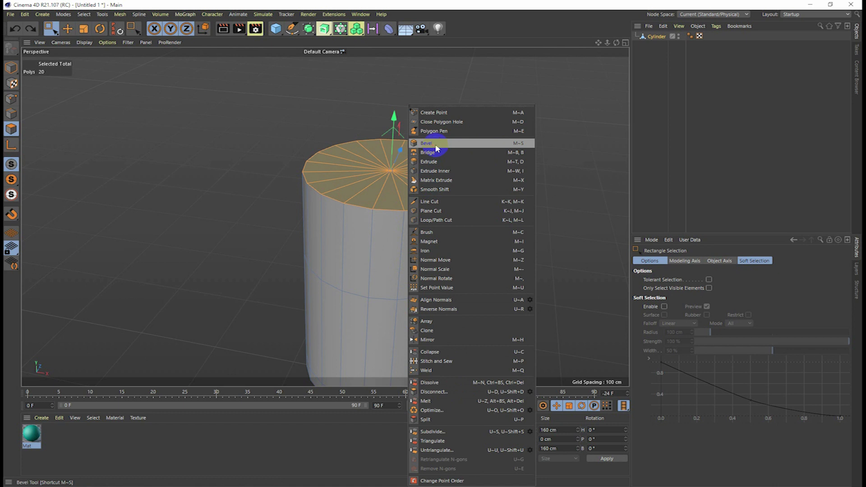
{"action": "left_click", "coordinate": [437, 148]}
{"action": "left_click_drag", "start_coordinate": [433, 242], "coordinate": [433, 244]}
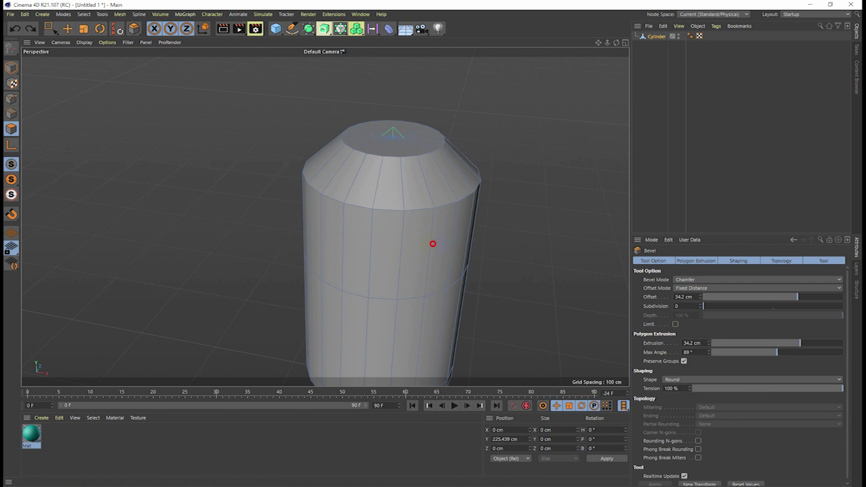
{"action": "left_click_drag", "start_coordinate": [433, 244], "coordinate": [433, 244]}
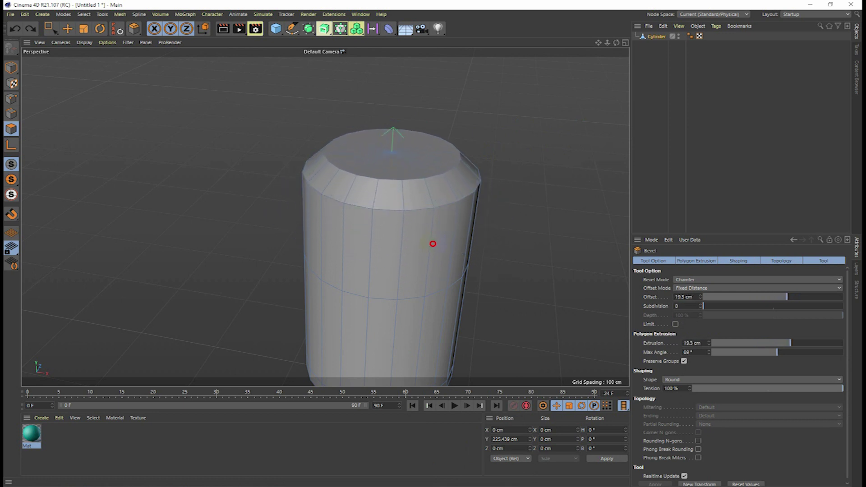
{"action": "mouse_move", "coordinate": [489, 253]}
{"action": "left_mouse_down", "text": "alt"}
{"action": "mouse_move", "coordinate": [509, 235]}
{"action": "mouse_move", "coordinate": [507, 243]}
{"action": "left_mouse_up", "text": "alt"}
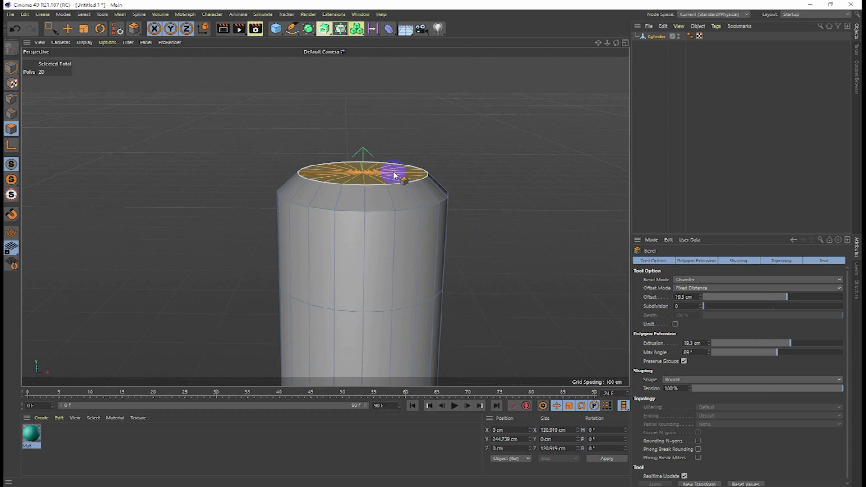
Extrude the top cap upward into a short straight neck
{"action": "right_click", "coordinate": [370, 181]}
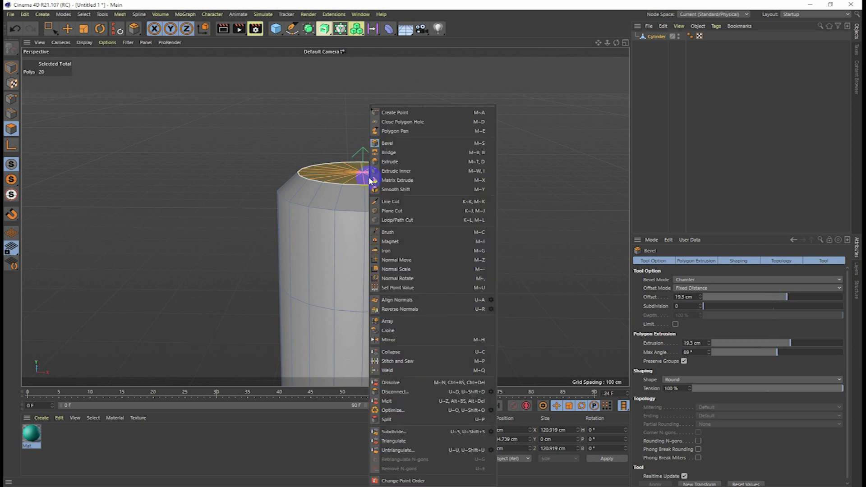
{"action": "left_click", "coordinate": [401, 166]}
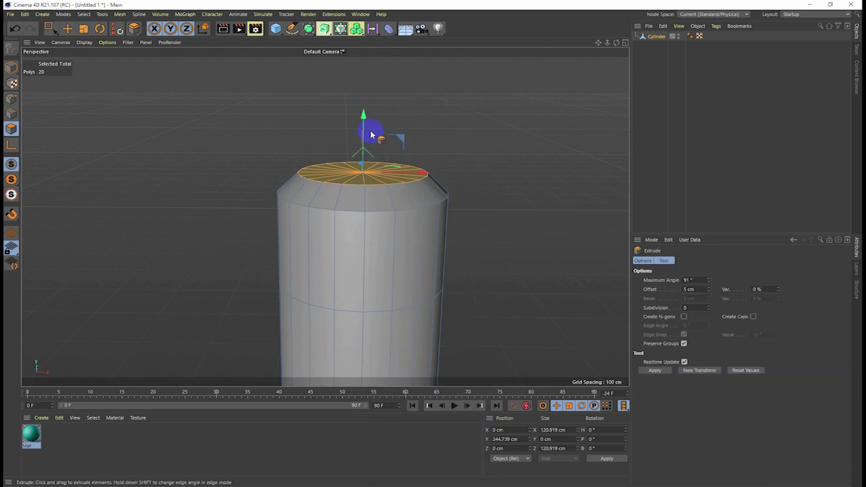
{"action": "left_click_drag", "start_coordinate": [434, 243], "coordinate": [433, 244]}
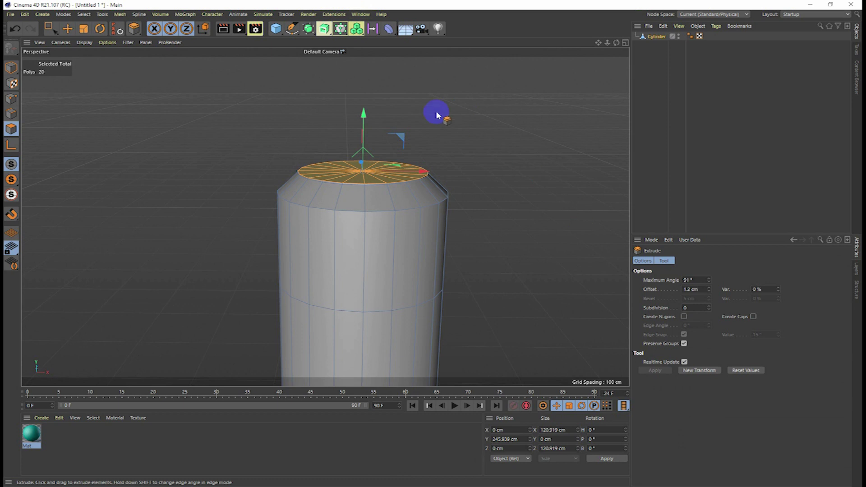
{"action": "key", "text": "ctrl+z"}
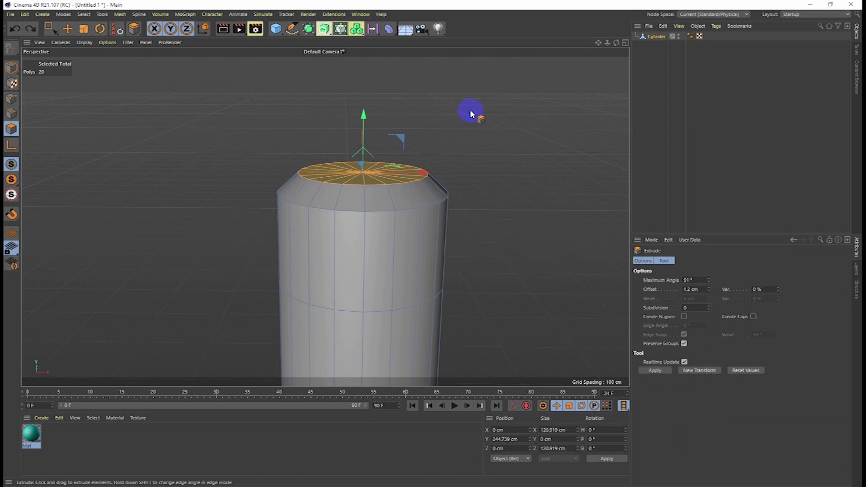
{"action": "left_click_drag", "start_coordinate": [433, 243], "coordinate": [433, 244]}
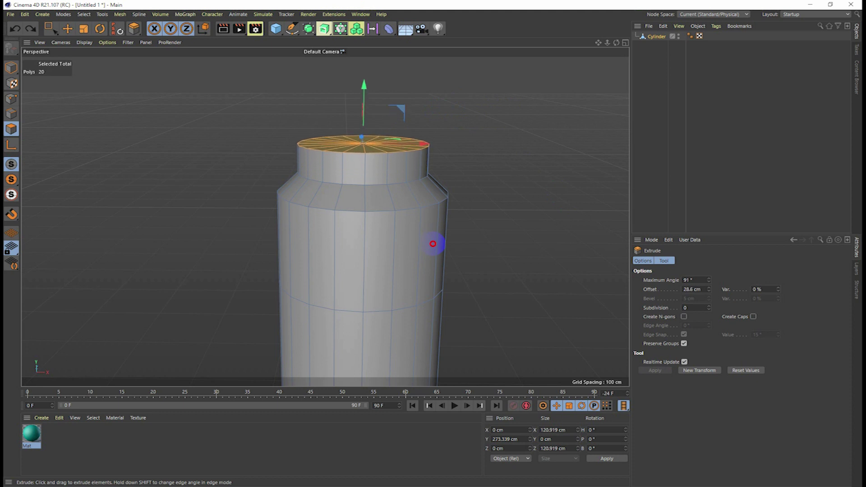
{"action": "left_click_drag", "start_coordinate": [433, 244], "coordinate": [433, 244]}
{"action": "left_click_drag", "start_coordinate": [424, 188], "coordinate": [432, 244]}
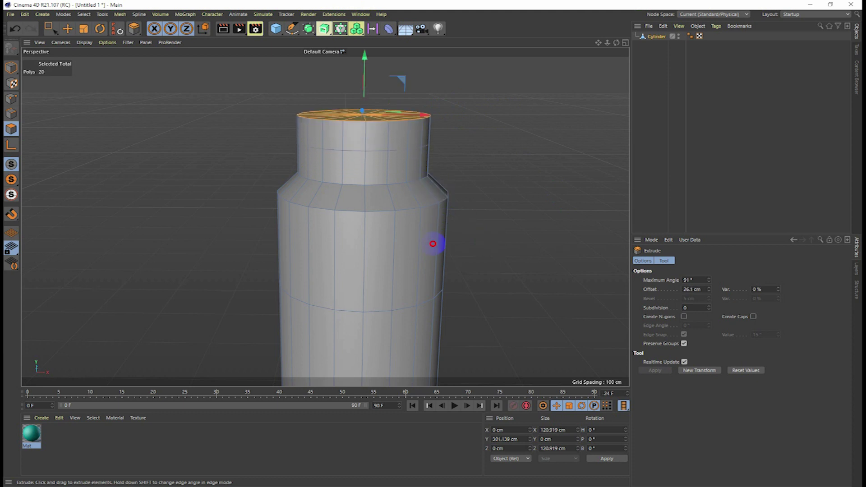
{"action": "key", "text": "ctrl+z"}
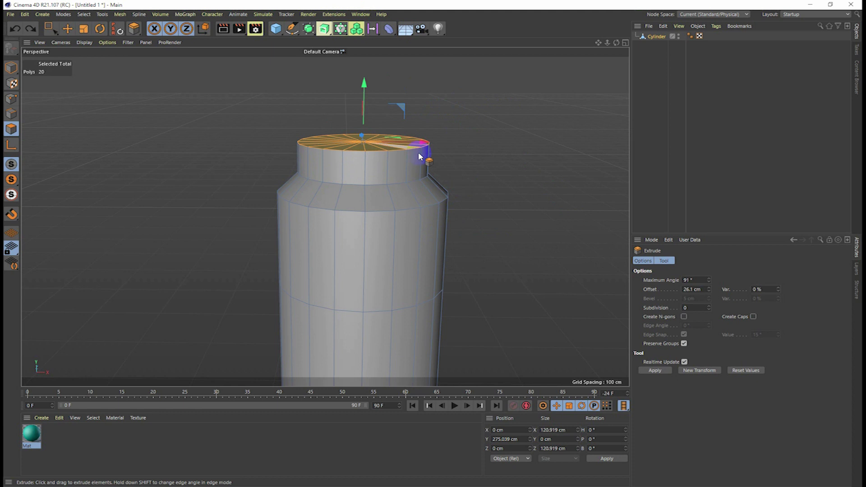
Fine-tune the top cap height along Y to 261.742 cm
{"action": "left_click_drag", "start_coordinate": [364, 84], "coordinate": [366, 100]}
{"action": "scroll", "coordinate": [392, 100], "scroll_direction": "up", "scroll_amount": 2}
{"action": "scroll", "coordinate": [393, 113], "scroll_direction": "up", "scroll_amount": 1}
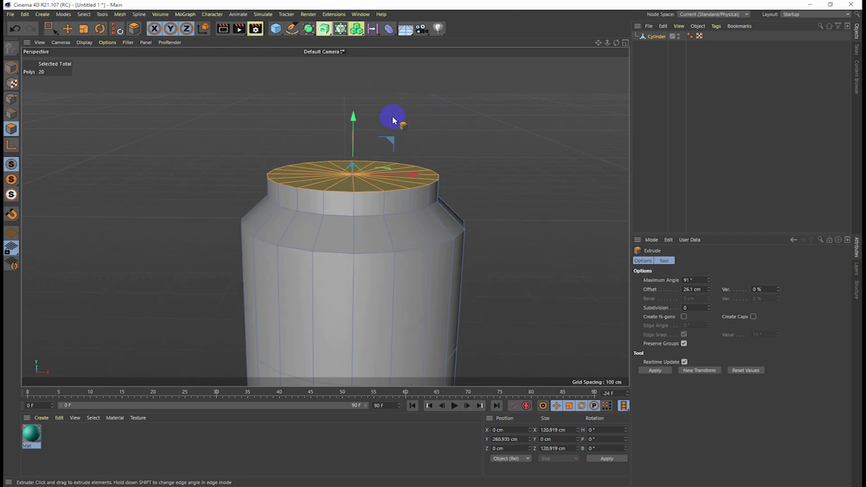
{"action": "scroll", "coordinate": [393, 120], "scroll_direction": "up", "scroll_amount": 1}
{"action": "left_click_drag", "start_coordinate": [348, 129], "coordinate": [347, 128]}
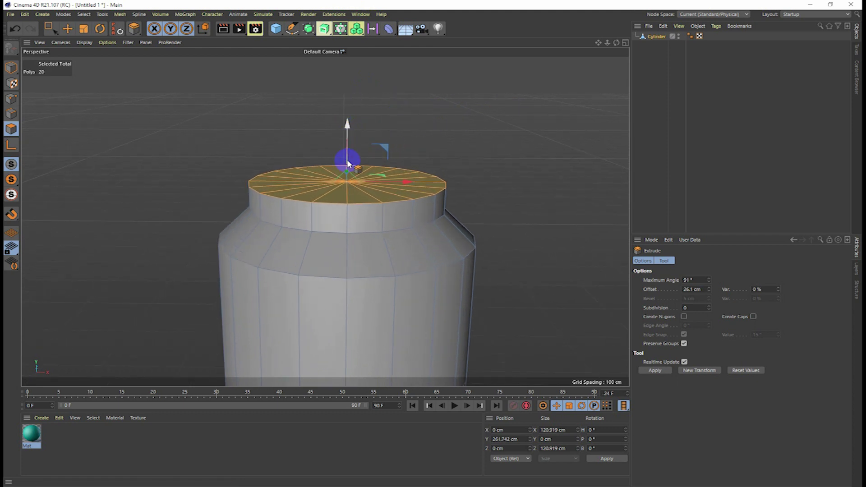
{"action": "scroll", "coordinate": [338, 161], "scroll_direction": "up", "scroll_amount": 1}
{"action": "scroll", "coordinate": [340, 167], "scroll_direction": "up", "scroll_amount": 1}
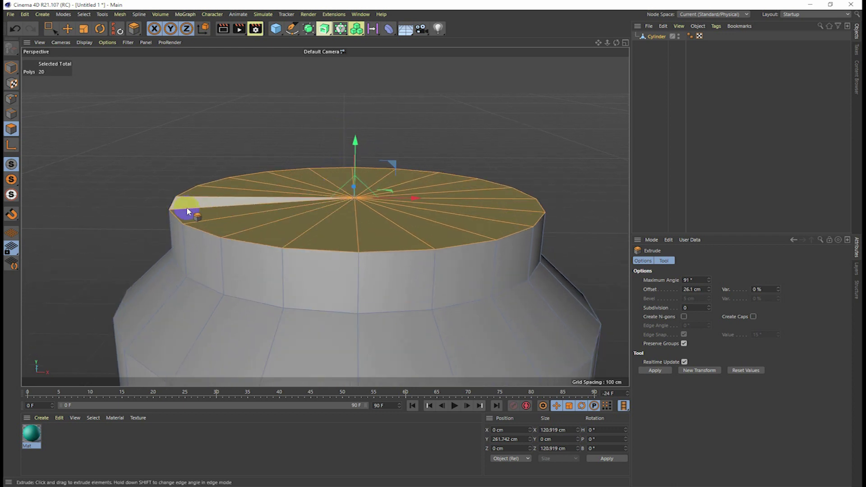
{"action": "scroll", "coordinate": [340, 199], "scroll_direction": "up", "scroll_amount": 1}
{"action": "scroll", "coordinate": [353, 208], "scroll_direction": "down", "scroll_amount": 2}
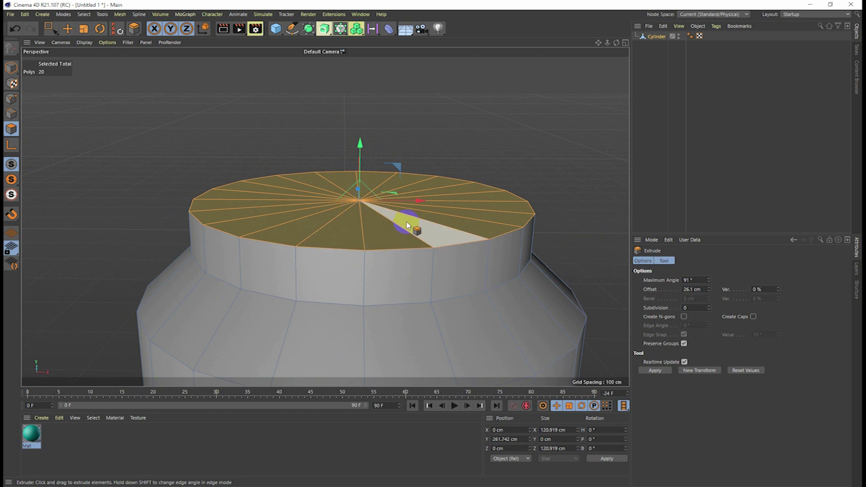
Inset the top cap with Extrude Inner at 1.4 cm, leaving a thin outer rim
{"action": "right_click", "coordinate": [408, 226]}
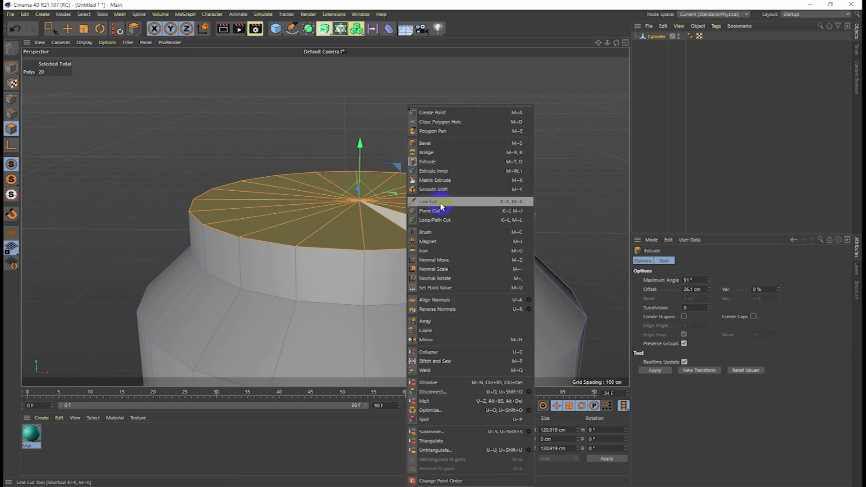
{"action": "left_click", "coordinate": [438, 172]}
{"action": "left_click_drag", "start_coordinate": [444, 237], "coordinate": [432, 243]}
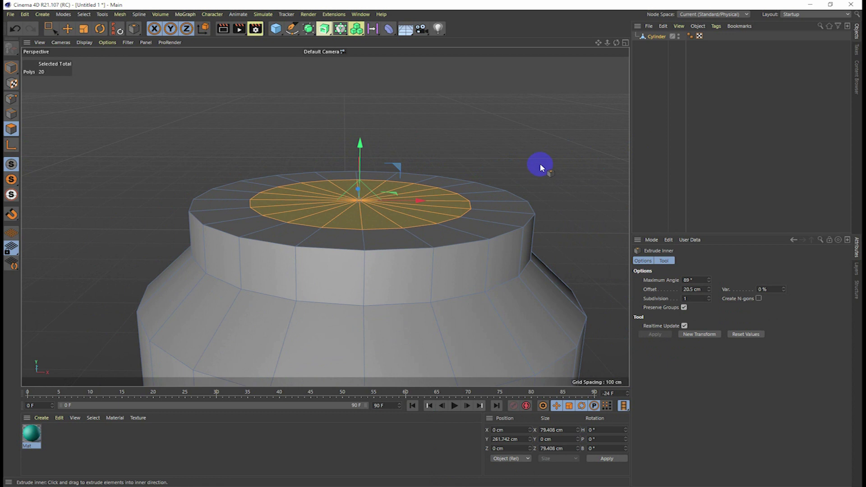
{"action": "key", "text": "ctrl+z"}
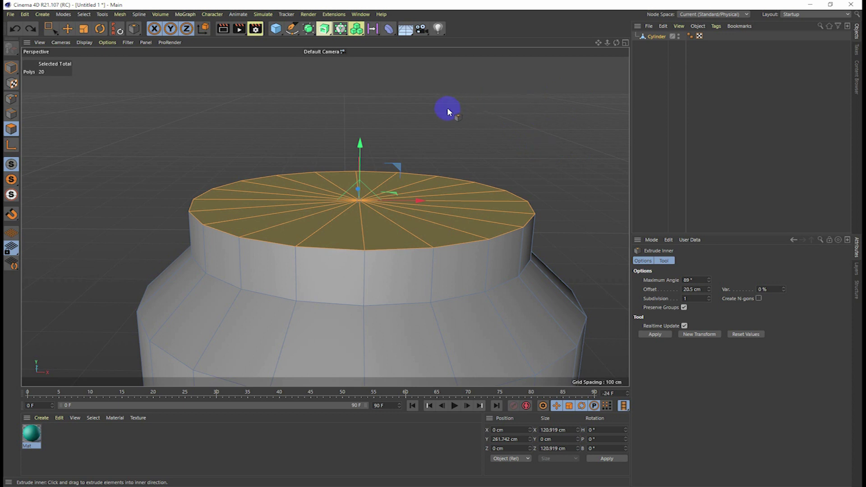
{"action": "left_click_drag", "start_coordinate": [429, 238], "coordinate": [433, 243]}
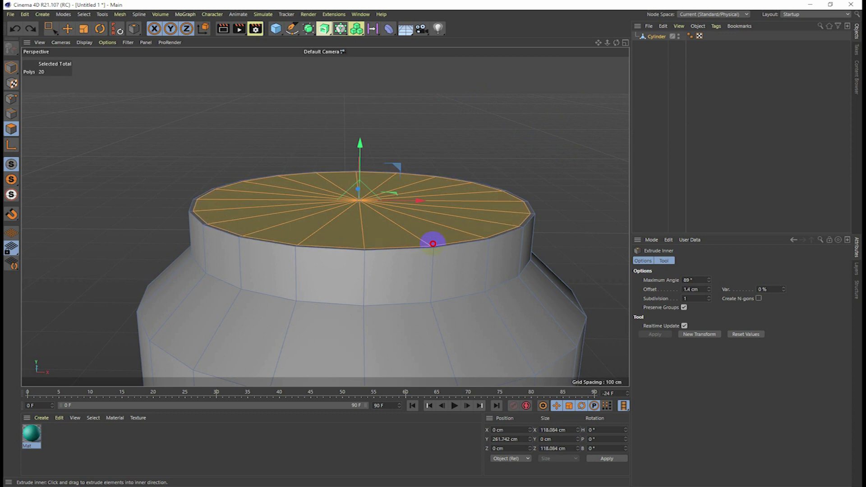
{"action": "left_click_drag", "start_coordinate": [433, 244], "coordinate": [432, 243]}
{"action": "scroll", "coordinate": [193, 212], "scroll_direction": "up", "scroll_amount": 2}
{"action": "scroll", "coordinate": [193, 212], "scroll_direction": "up", "scroll_amount": 2}
{"action": "scroll", "coordinate": [193, 212], "scroll_direction": "up", "scroll_amount": 1}
{"action": "scroll", "coordinate": [159, 201], "scroll_direction": "down", "scroll_amount": 2}
{"action": "scroll", "coordinate": [158, 202], "scroll_direction": "down", "scroll_amount": 2}
{"action": "scroll", "coordinate": [158, 202], "scroll_direction": "down", "scroll_amount": 2}
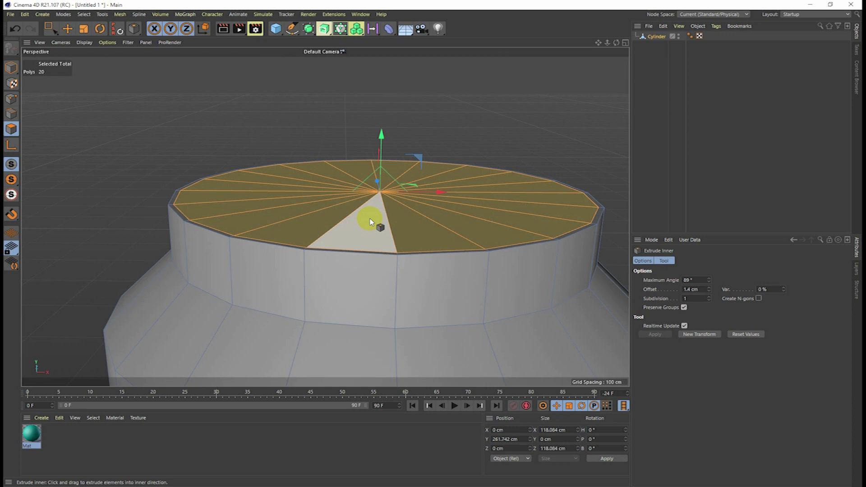
Try an initial bevel on the top cap edge, readjust it, then redo the last change
{"action": "right_click", "coordinate": [370, 218]}
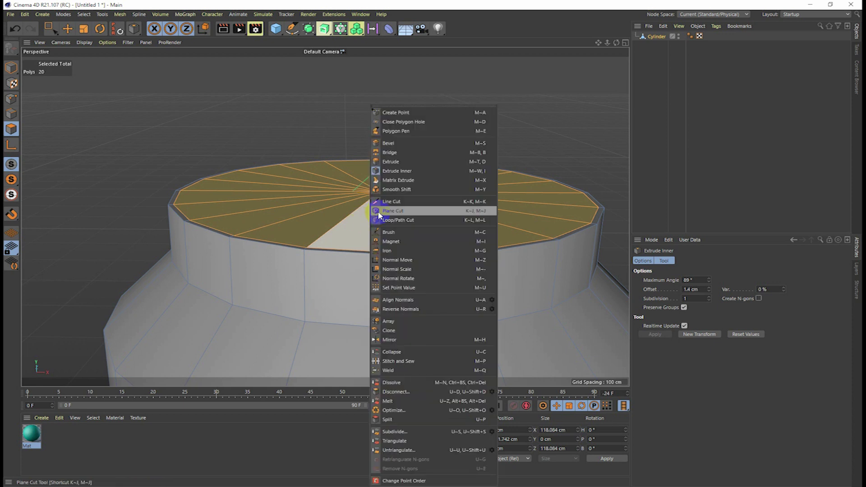
{"action": "left_click", "coordinate": [408, 148]}
{"action": "left_click_drag", "start_coordinate": [434, 242], "coordinate": [435, 239]}
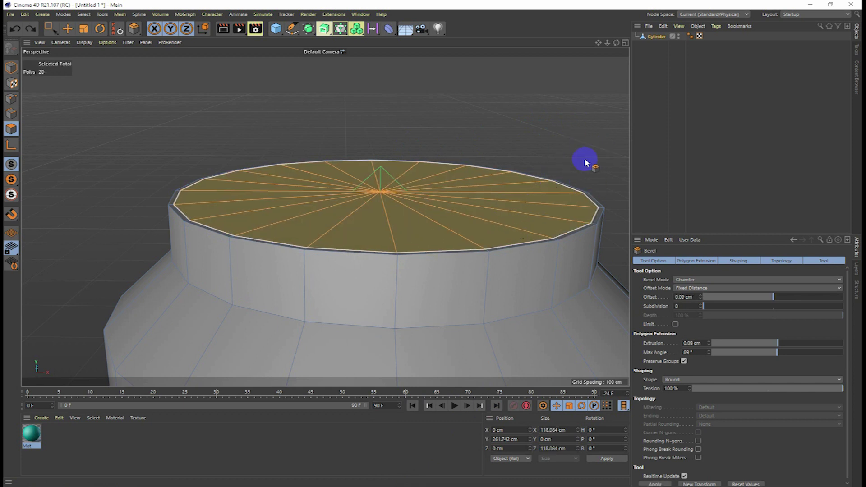
{"action": "scroll", "coordinate": [451, 210], "scroll_direction": "down", "scroll_amount": 2}
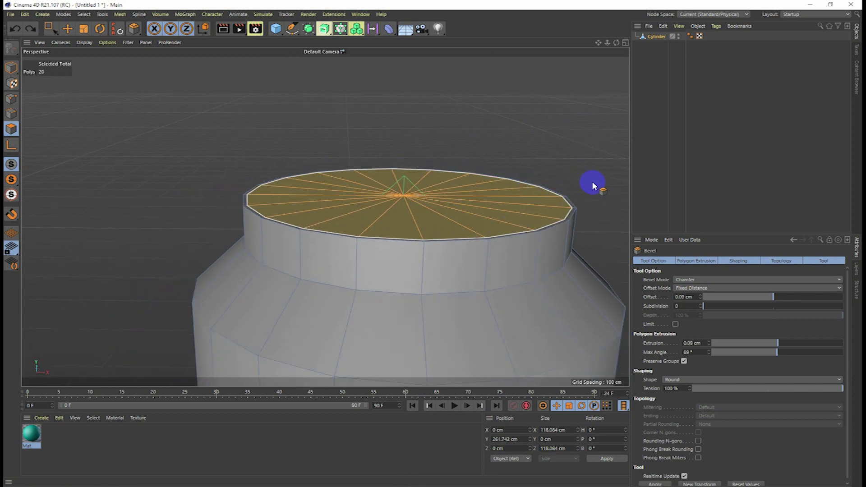
{"action": "left_click_drag", "start_coordinate": [589, 194], "coordinate": [588, 199]}
{"action": "scroll", "coordinate": [455, 190], "scroll_direction": "up", "scroll_amount": 2}
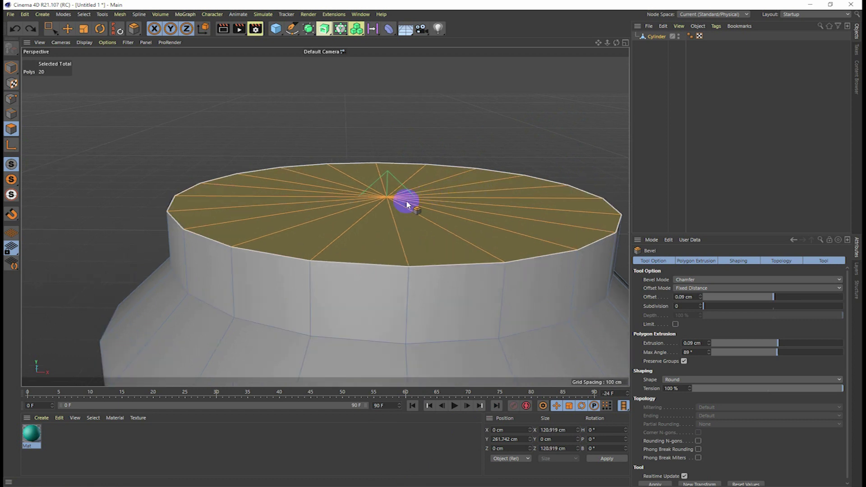
{"action": "right_click", "coordinate": [416, 220]}
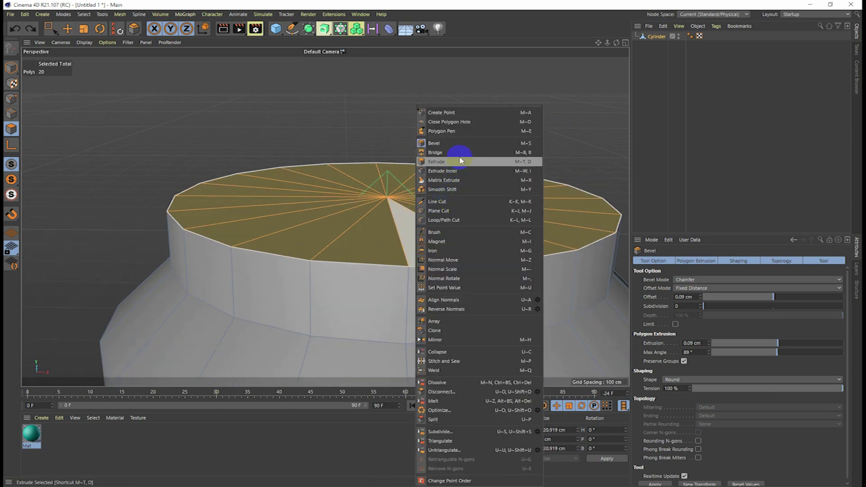
{"action": "left_click", "coordinate": [61, 20]}
{"action": "left_click", "coordinate": [24, 14]}
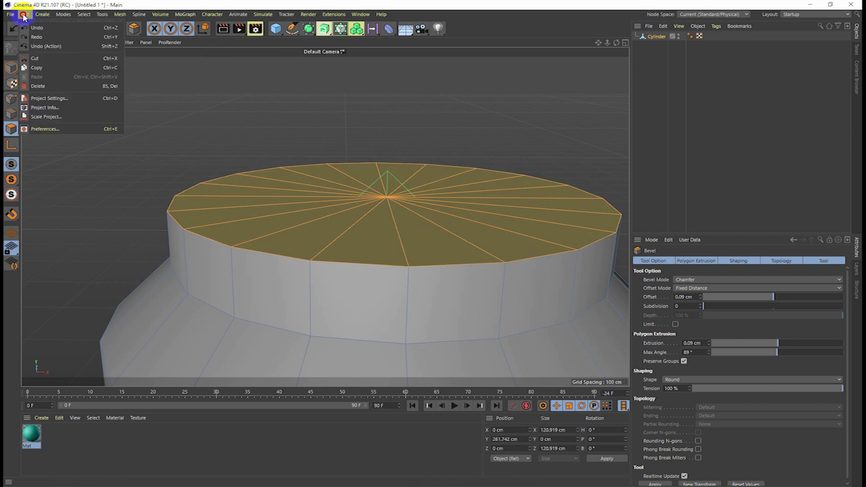
{"action": "left_click", "coordinate": [51, 40]}
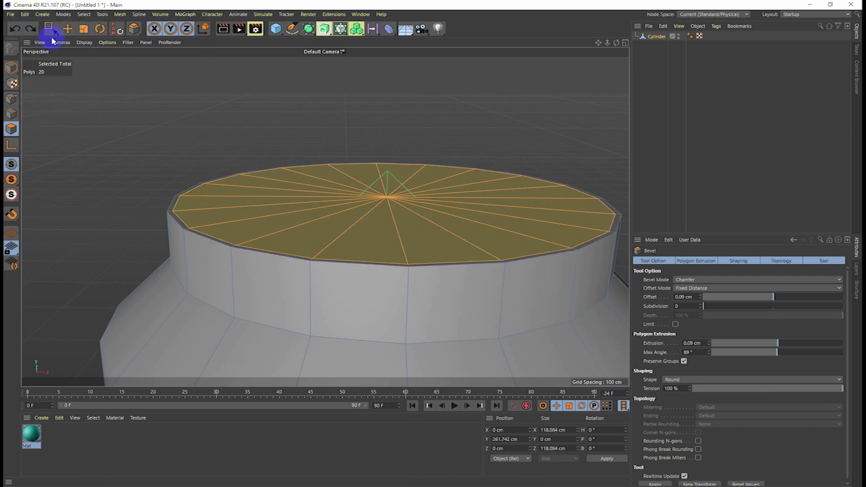
Bevel the inset top cap with 4.2 cm offset and extrusion, forming a slanted rim
{"action": "scroll", "coordinate": [503, 209], "scroll_direction": "down", "scroll_amount": 1}
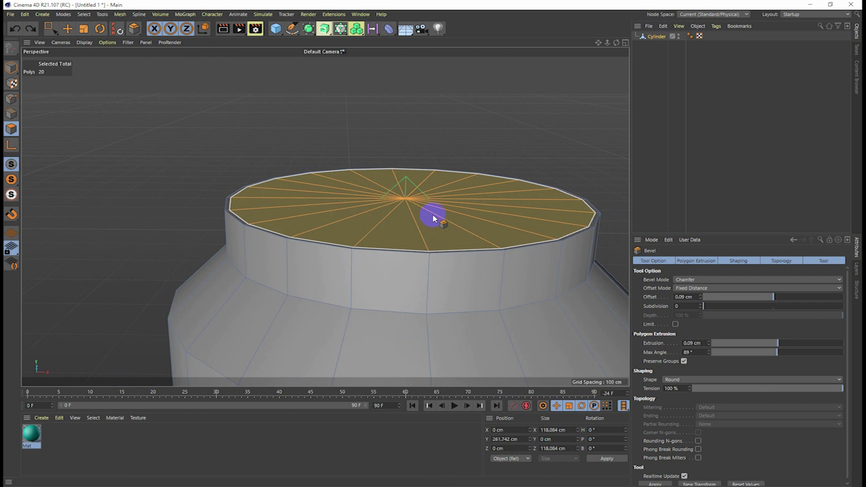
{"action": "scroll", "coordinate": [473, 209], "scroll_direction": "down", "scroll_amount": 1}
{"action": "scroll", "coordinate": [482, 207], "scroll_direction": "down", "scroll_amount": 1}
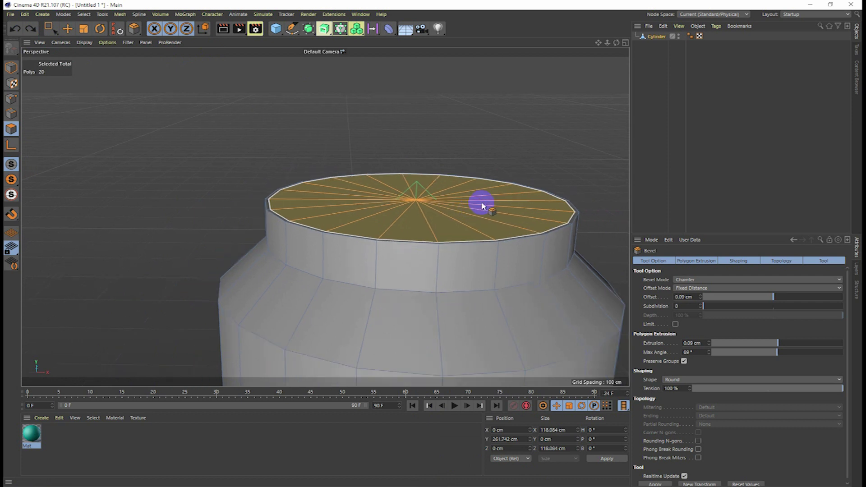
{"action": "right_click", "coordinate": [482, 206]}
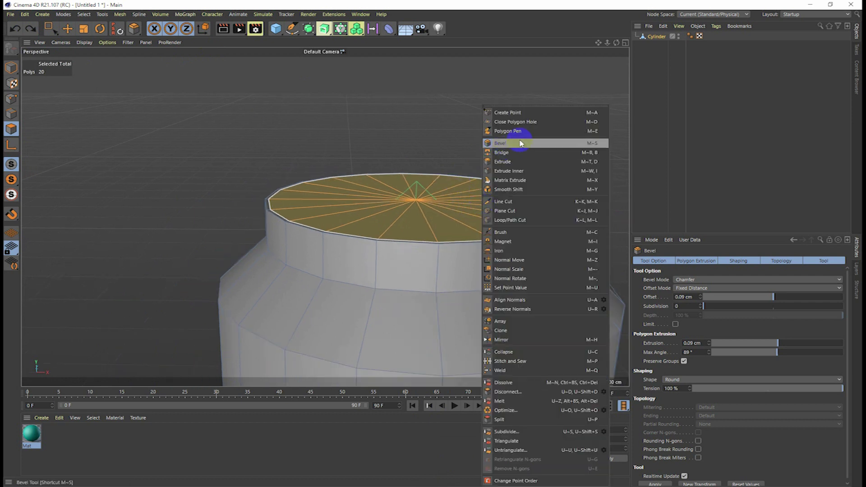
{"action": "left_click", "coordinate": [518, 143]}
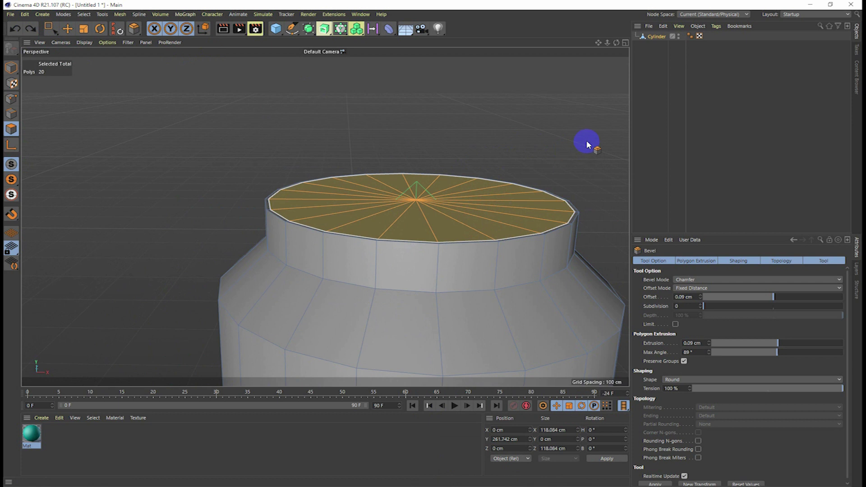
{"action": "left_click_drag", "start_coordinate": [426, 245], "coordinate": [434, 245]}
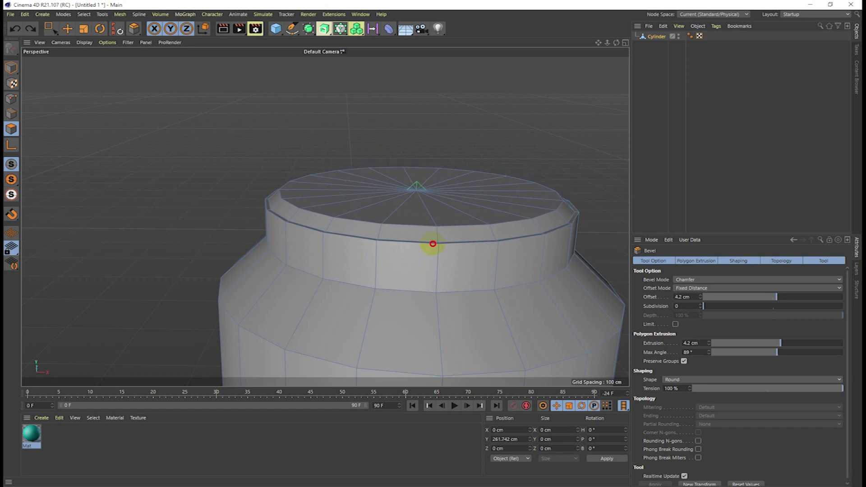
Move the inset top cap on Y to 256.325 cm, orbiting to check the recess
{"action": "left_click", "coordinate": [68, 29]}
{"action": "left_click_drag", "start_coordinate": [416, 135], "coordinate": [432, 161]}
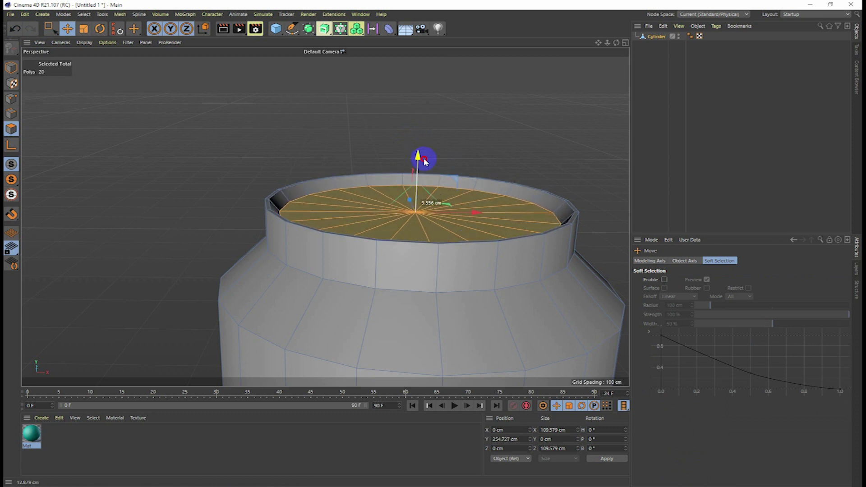
{"action": "mouse_move", "coordinate": [469, 221]}
{"action": "left_mouse_down", "text": "alt"}
{"action": "mouse_move", "coordinate": [479, 275]}
{"action": "mouse_move", "coordinate": [487, 255]}
{"action": "left_mouse_up", "text": "alt"}
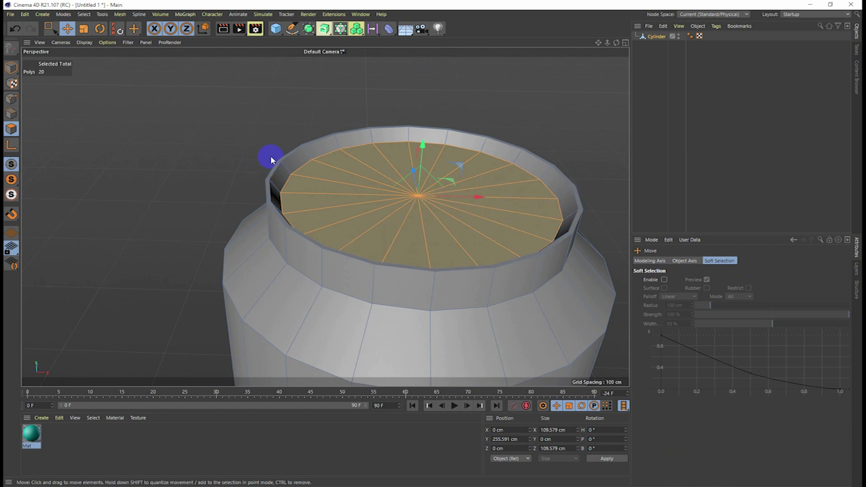
{"action": "left_click_drag", "start_coordinate": [422, 146], "coordinate": [431, 146]}
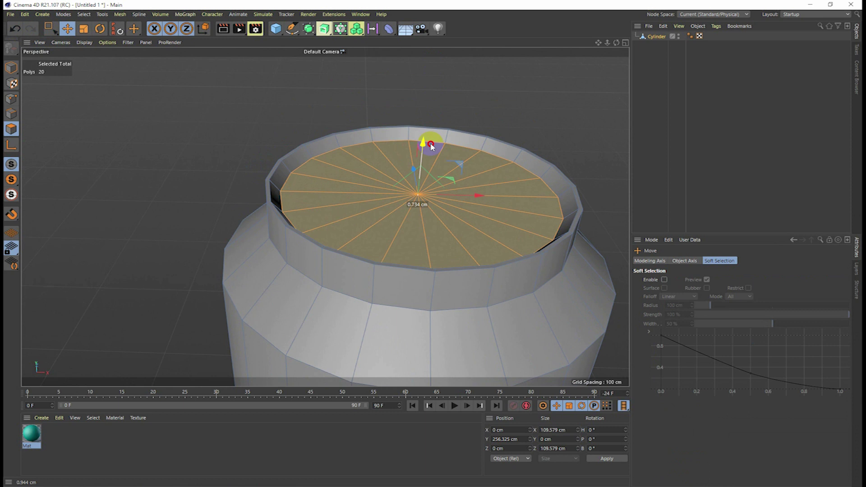
{"action": "mouse_move", "coordinate": [459, 227]}
{"action": "left_mouse_down", "text": "alt"}
{"action": "mouse_move", "coordinate": [468, 206]}
{"action": "mouse_move", "coordinate": [321, 195]}
{"action": "left_mouse_up", "text": "alt"}
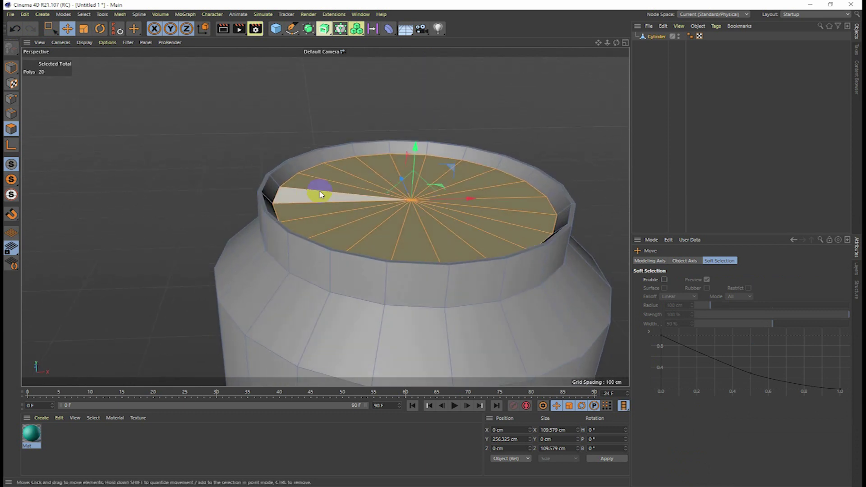
{"action": "left_click_drag", "start_coordinate": [265, 185], "coordinate": [299, 217], "text": "alt"}
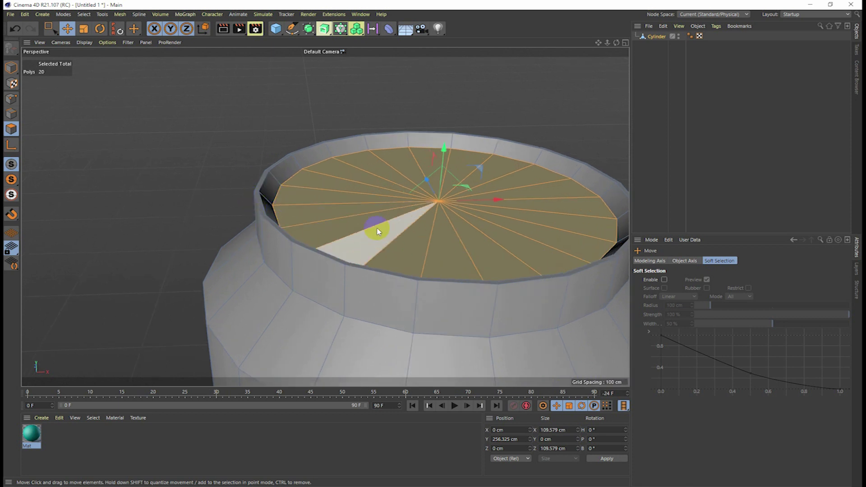
{"action": "scroll", "coordinate": [378, 231], "scroll_direction": "down", "scroll_amount": 2}
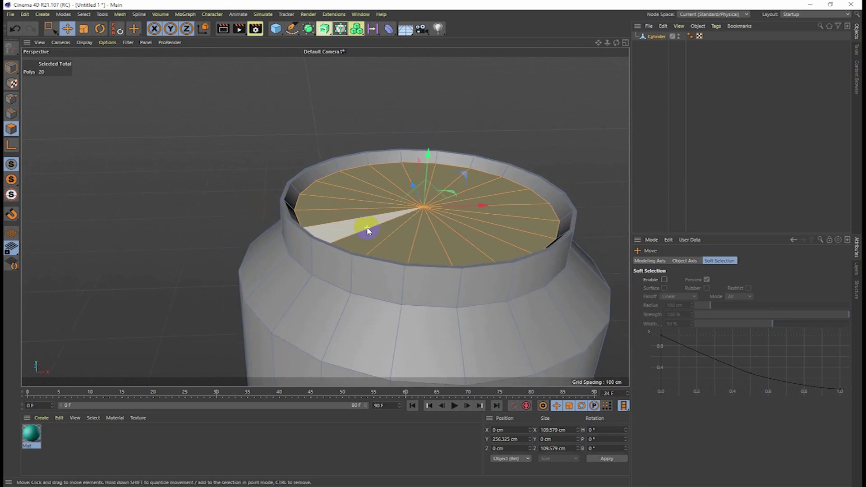
Inset the recessed top cap slightly
{"action": "right_click", "coordinate": [543, 216]}
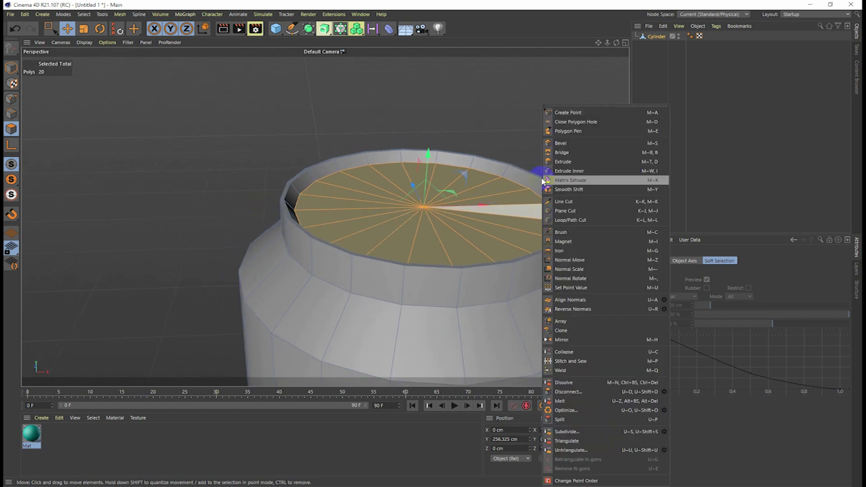
{"action": "left_click", "coordinate": [563, 175]}
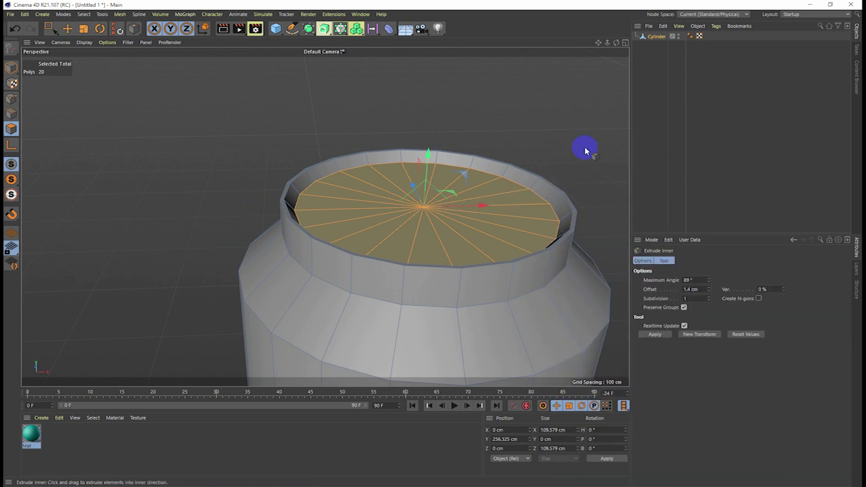
{"action": "left_click_drag", "start_coordinate": [585, 148], "coordinate": [433, 244]}
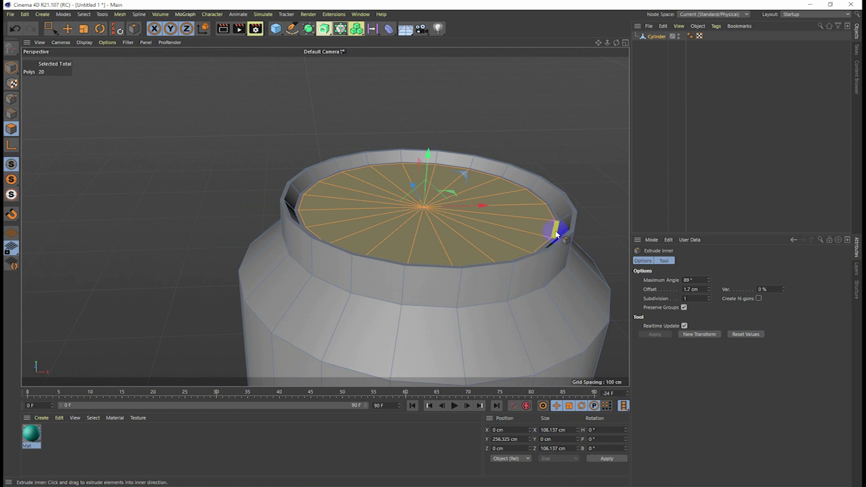
Extrude the cap polygons upward by a 5 cm offset, reaching Y 261.325 cm
{"action": "right_click", "coordinate": [507, 222]}
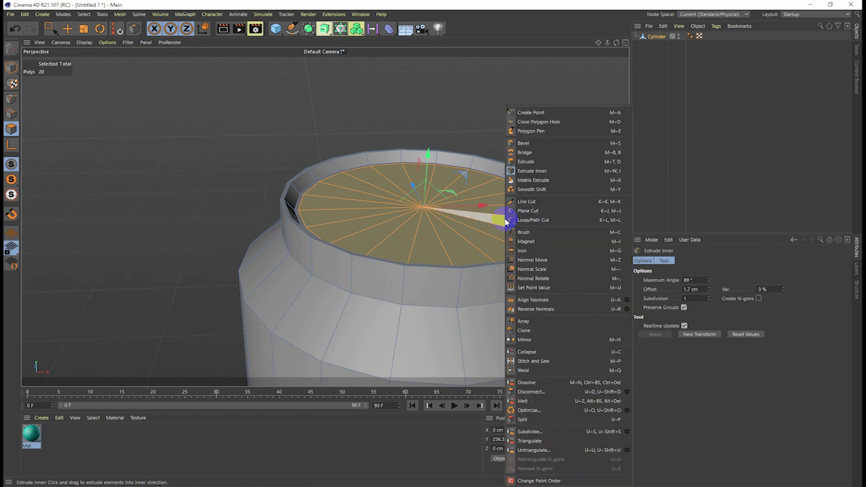
{"action": "left_click", "coordinate": [549, 163]}
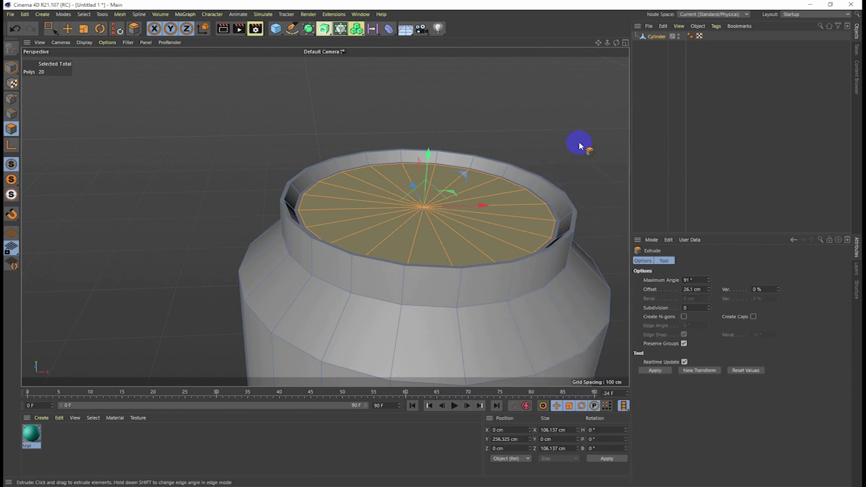
{"action": "left_click_drag", "start_coordinate": [434, 242], "coordinate": [433, 244]}
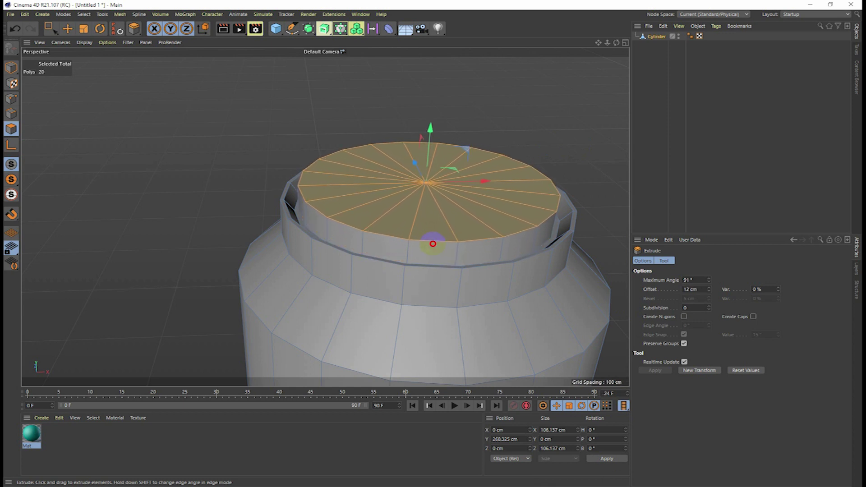
{"action": "left_click_drag", "start_coordinate": [702, 290], "coordinate": [662, 291]}
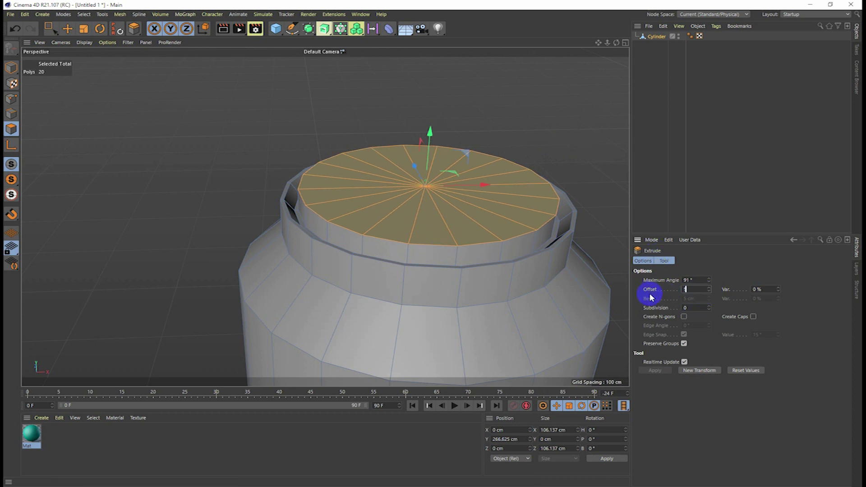
{"action": "key", "text": "Return"}
{"action": "mouse_move", "coordinate": [505, 328]}
{"action": "left_mouse_down", "text": "alt"}
{"action": "mouse_move", "coordinate": [510, 310]}
{"action": "mouse_move", "coordinate": [514, 317]}
{"action": "left_mouse_up", "text": "alt"}
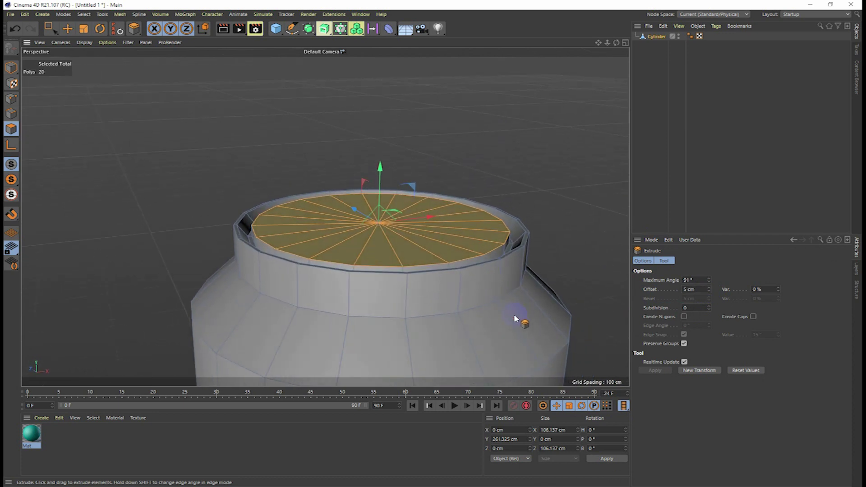
{"action": "left_click_drag", "start_coordinate": [454, 323], "coordinate": [437, 322], "text": "alt"}
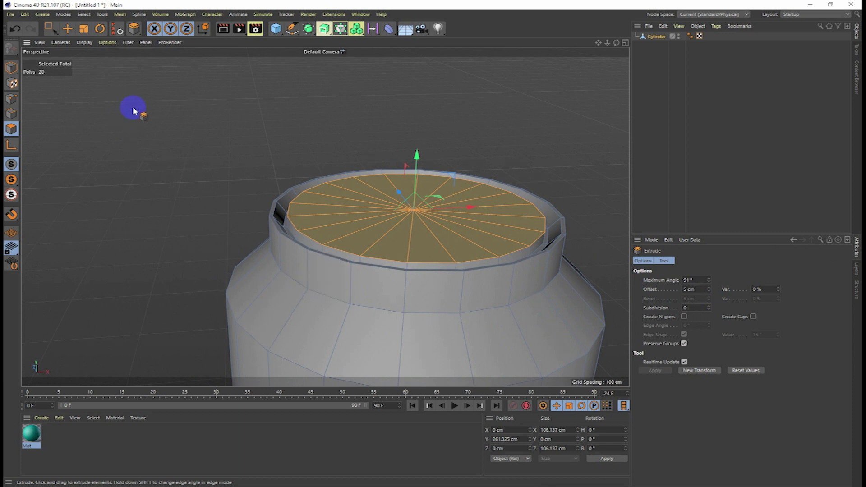
Deselect the top cap polygons and orbit to a side view of the cylinder
{"action": "left_click", "coordinate": [68, 29]}
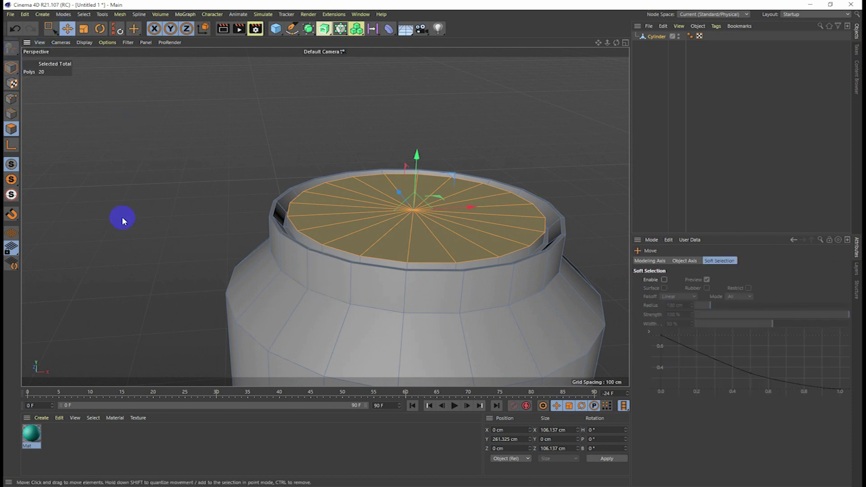
{"action": "left_click", "coordinate": [122, 217]}
{"action": "scroll", "coordinate": [139, 213], "scroll_direction": "down", "scroll_amount": 2}
{"action": "scroll", "coordinate": [139, 213], "scroll_direction": "down", "scroll_amount": 3}
{"action": "scroll", "coordinate": [181, 252], "scroll_direction": "down", "scroll_amount": 3}
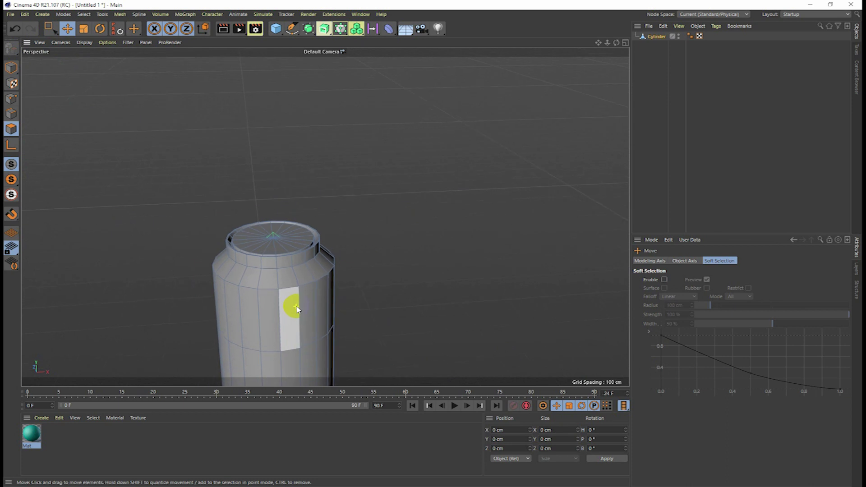
{"action": "scroll", "coordinate": [295, 316], "scroll_direction": "down", "scroll_amount": 1}
{"action": "mouse_move", "coordinate": [307, 321]}
{"action": "left_mouse_down", "text": "alt"}
{"action": "mouse_move", "coordinate": [347, 173]}
{"action": "mouse_move", "coordinate": [348, 187]}
{"action": "left_mouse_up", "text": "alt"}
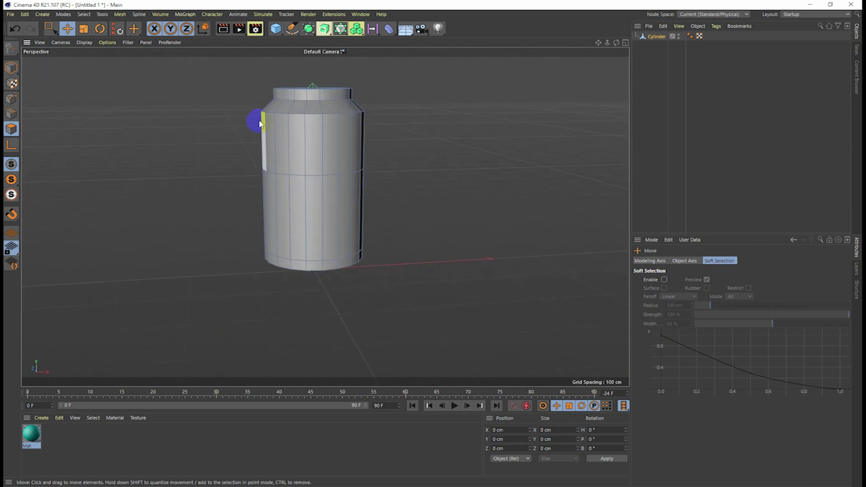
{"action": "scroll", "coordinate": [256, 111], "scroll_direction": "up", "scroll_amount": 1}
{"action": "scroll", "coordinate": [271, 116], "scroll_direction": "up", "scroll_amount": 2}
{"action": "scroll", "coordinate": [271, 116], "scroll_direction": "down", "scroll_amount": 1}
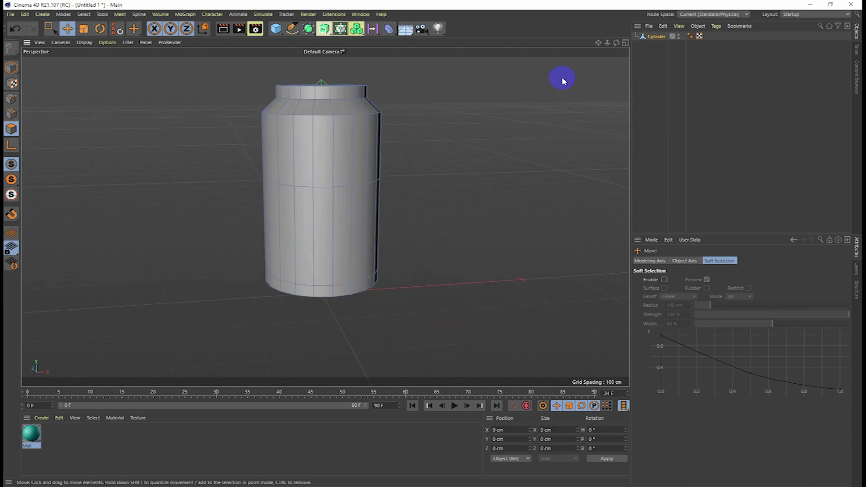
In the four-view layout, box-select the top section polygons and scale them wider
{"action": "left_click", "coordinate": [626, 43]}
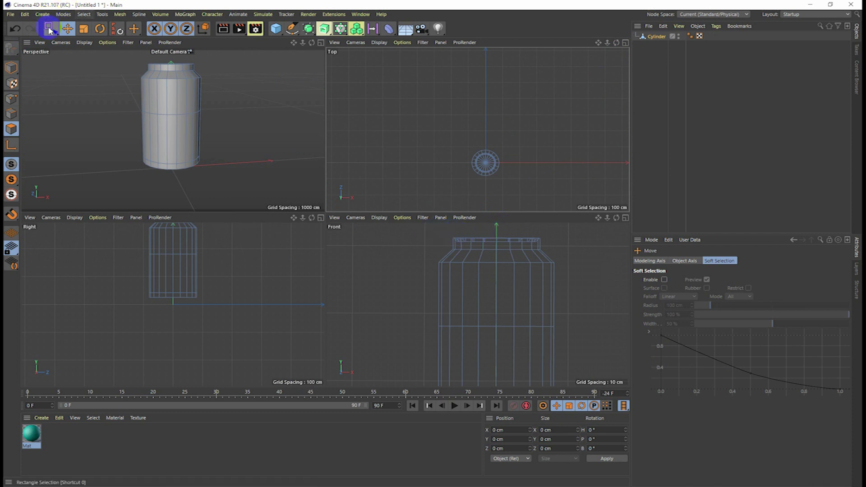
{"action": "left_click", "coordinate": [50, 28]}
{"action": "mouse_move", "coordinate": [434, 234]}
{"action": "left_mouse_down"}
{"action": "mouse_move", "coordinate": [551, 247]}
{"action": "mouse_move", "coordinate": [567, 261]}
{"action": "left_mouse_up"}
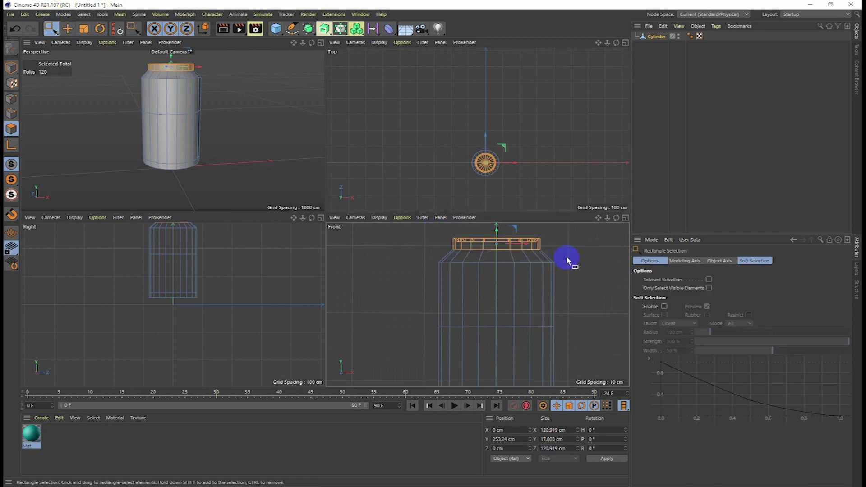
{"action": "left_click", "coordinate": [83, 29]}
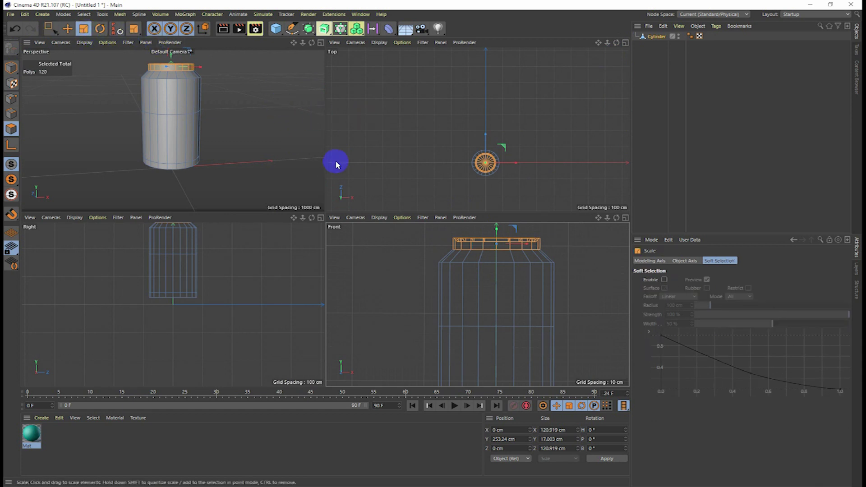
{"action": "left_click_drag", "start_coordinate": [271, 101], "coordinate": [305, 77]}
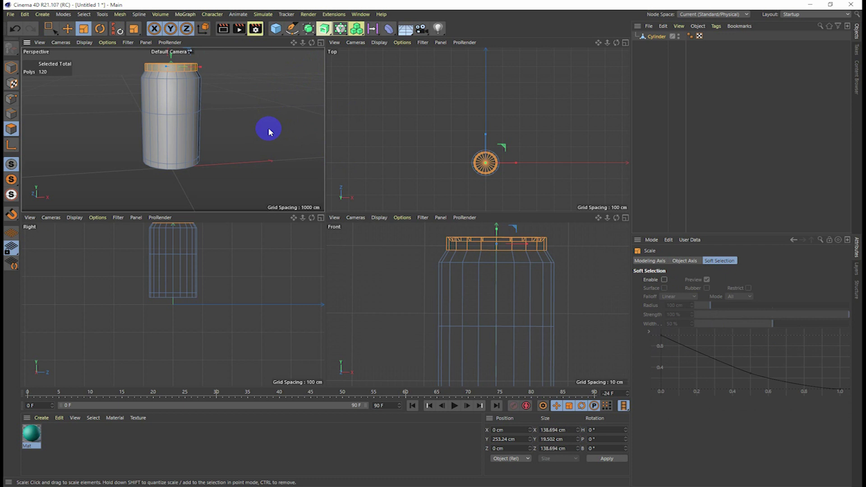
{"action": "scroll", "coordinate": [525, 260], "scroll_direction": "up", "scroll_amount": 4}
{"action": "scroll", "coordinate": [516, 240], "scroll_direction": "up", "scroll_amount": 1}
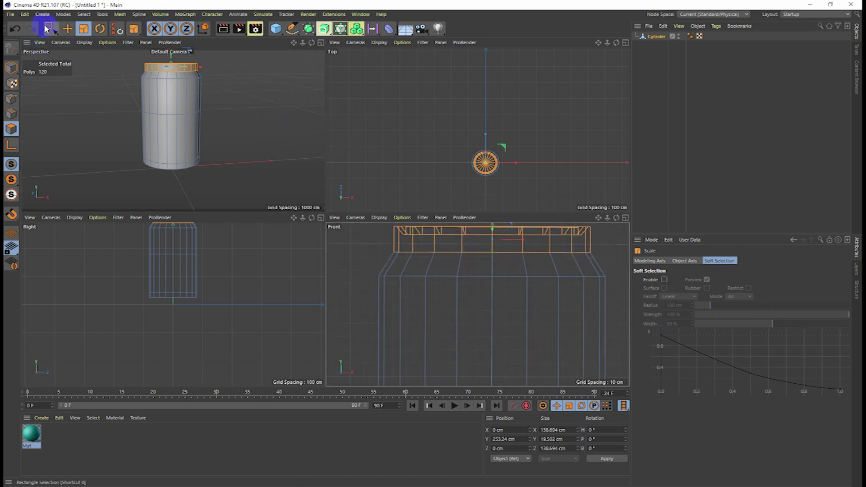
Select the 20-point shoulder ring and raise it to Y 249.808 cm
{"action": "left_click", "coordinate": [50, 28]}
{"action": "left_click", "coordinate": [11, 100]}
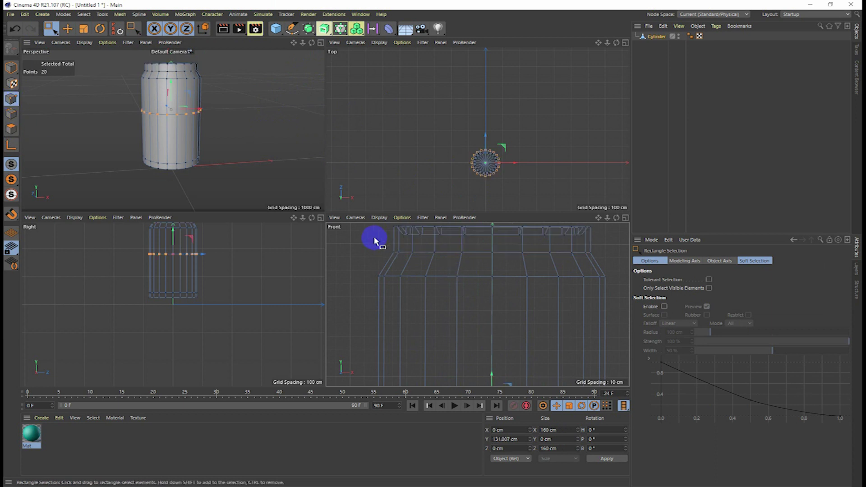
{"action": "left_click_drag", "start_coordinate": [377, 244], "coordinate": [624, 260]}
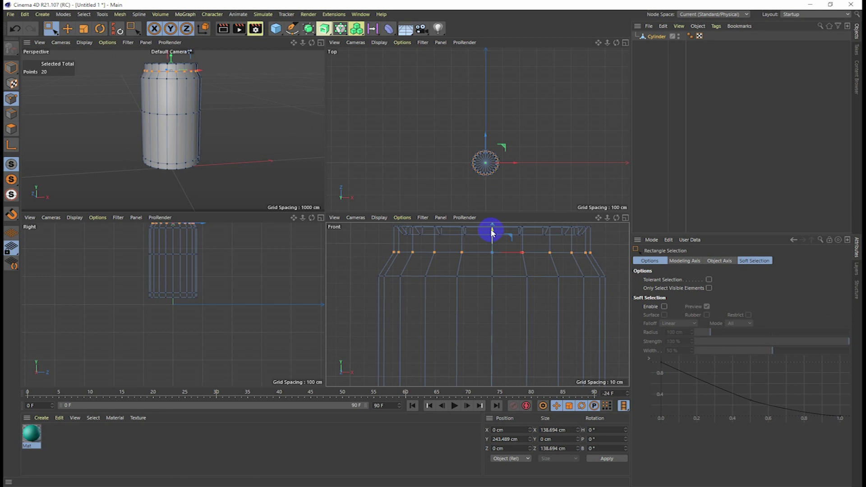
{"action": "left_click_drag", "start_coordinate": [491, 230], "coordinate": [433, 247]}
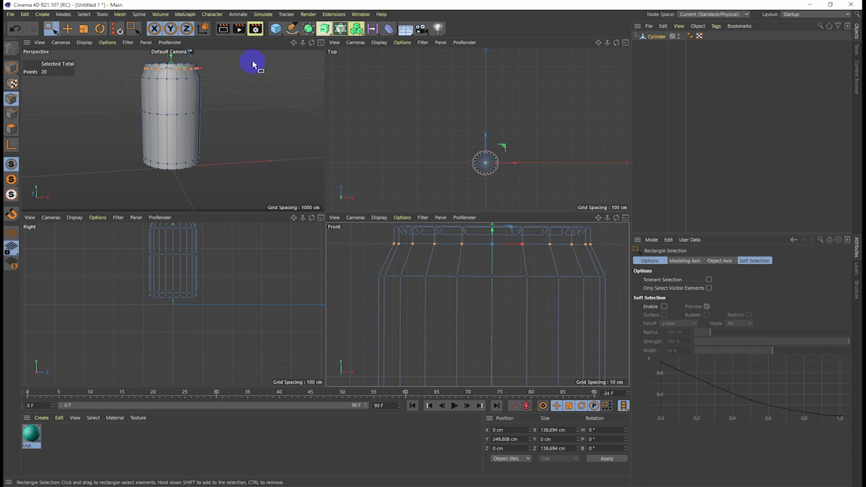
{"action": "left_click", "coordinate": [321, 42]}
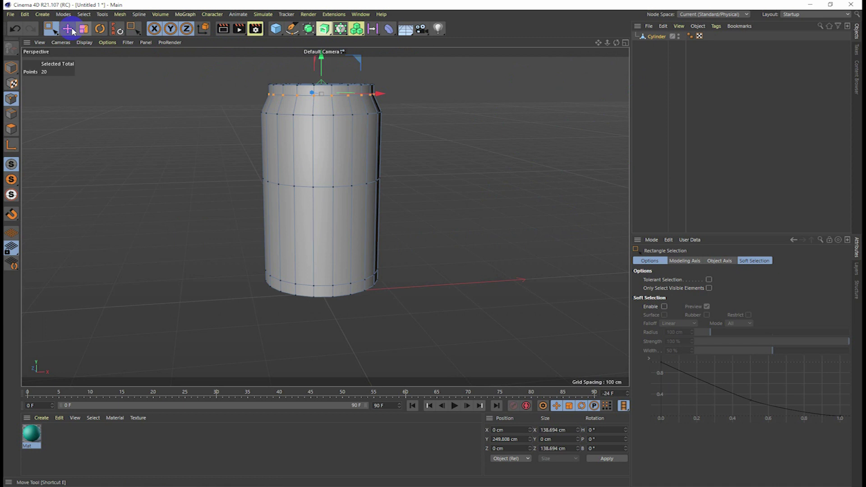
Orbit around the can to inspect the top cap from above and the side
{"action": "left_click", "coordinate": [69, 30]}
{"action": "left_click", "coordinate": [108, 153]}
{"action": "mouse_move", "coordinate": [434, 192]}
{"action": "left_mouse_down", "text": "alt"}
{"action": "mouse_move", "coordinate": [439, 209]}
{"action": "mouse_move", "coordinate": [406, 203]}
{"action": "mouse_move", "coordinate": [406, 242]}
{"action": "mouse_move", "coordinate": [399, 229]}
{"action": "left_mouse_up", "text": "alt"}
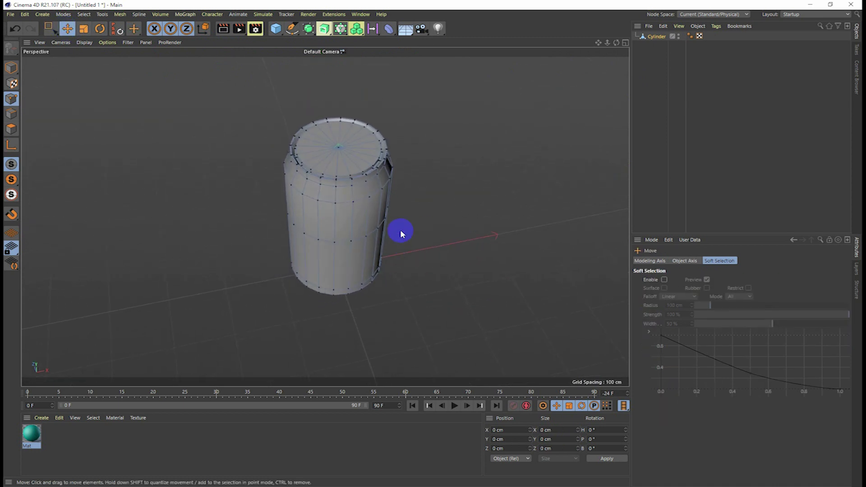
{"action": "scroll", "coordinate": [353, 164], "scroll_direction": "up", "scroll_amount": 3}
{"action": "scroll", "coordinate": [339, 168], "scroll_direction": "up", "scroll_amount": 3}
{"action": "mouse_move", "coordinate": [340, 173]}
{"action": "left_mouse_down", "text": "alt"}
{"action": "mouse_move", "coordinate": [352, 119]}
{"action": "mouse_move", "coordinate": [344, 136]}
{"action": "mouse_move", "coordinate": [378, 165]}
{"action": "left_mouse_up", "text": "alt"}
{"action": "mouse_move", "coordinate": [454, 142]}
{"action": "left_mouse_down", "text": "alt"}
{"action": "mouse_move", "coordinate": [464, 267]}
{"action": "mouse_move", "coordinate": [433, 244]}
{"action": "left_mouse_up", "text": "alt"}
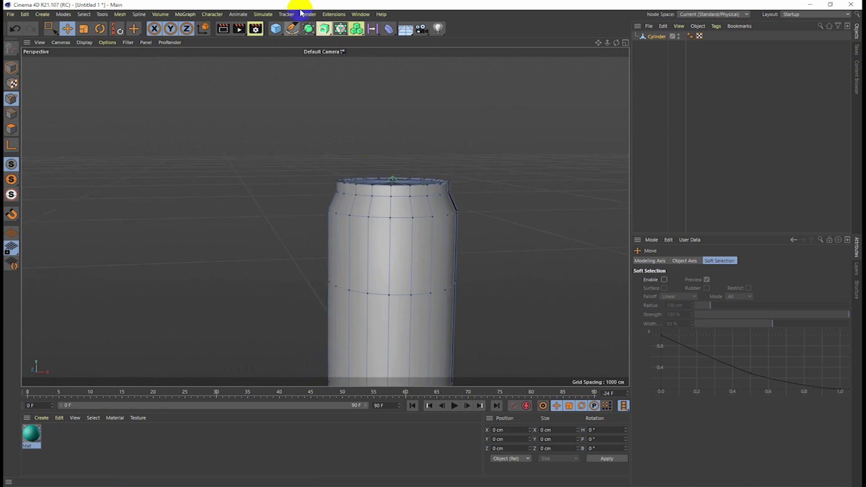
Add a Subdivision Surface object with the Cylinder parented under it
{"action": "left_click", "coordinate": [308, 28], "text": "alt"}
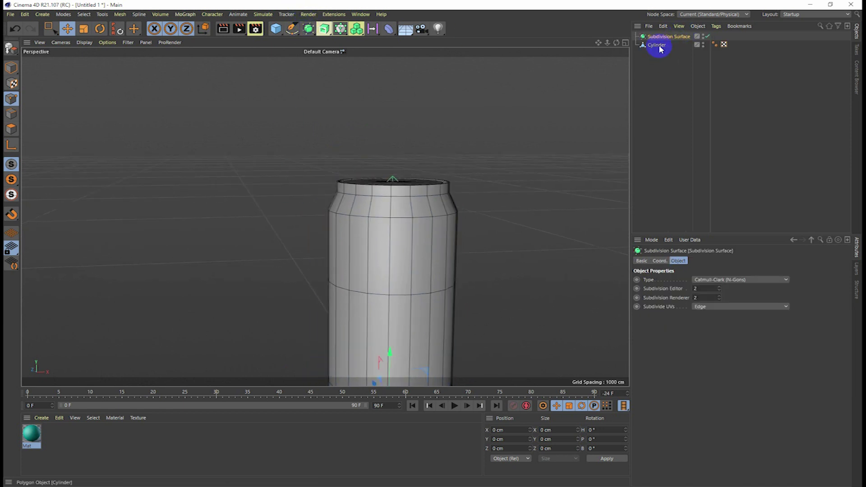
{"action": "left_click_drag", "start_coordinate": [667, 38], "coordinate": [667, 38]}
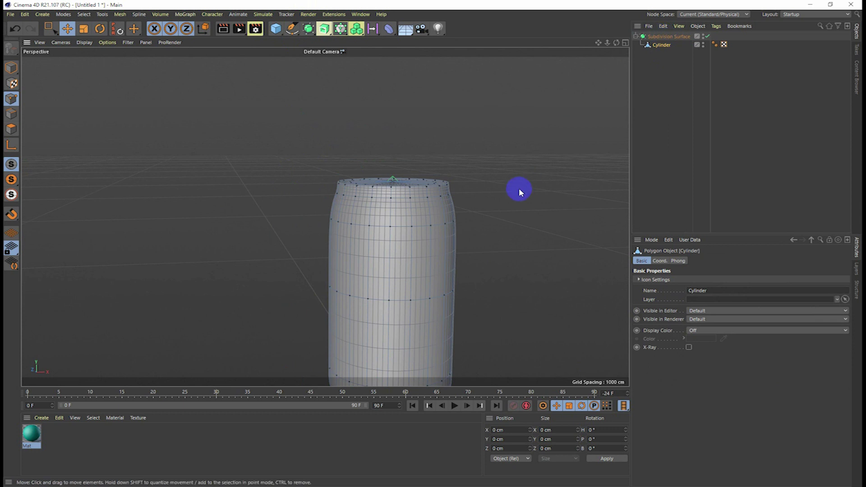
{"action": "scroll", "coordinate": [485, 239], "scroll_direction": "down", "scroll_amount": 3}
{"action": "scroll", "coordinate": [471, 350], "scroll_direction": "up", "scroll_amount": 2}
{"action": "scroll", "coordinate": [464, 338], "scroll_direction": "up", "scroll_amount": 3}
{"action": "scroll", "coordinate": [460, 316], "scroll_direction": "down", "scroll_amount": 1}
Disable the Subdivision Surface so the low-poly can mesh shows
{"action": "left_click_drag", "start_coordinate": [483, 212], "coordinate": [394, 180], "text": "alt"}
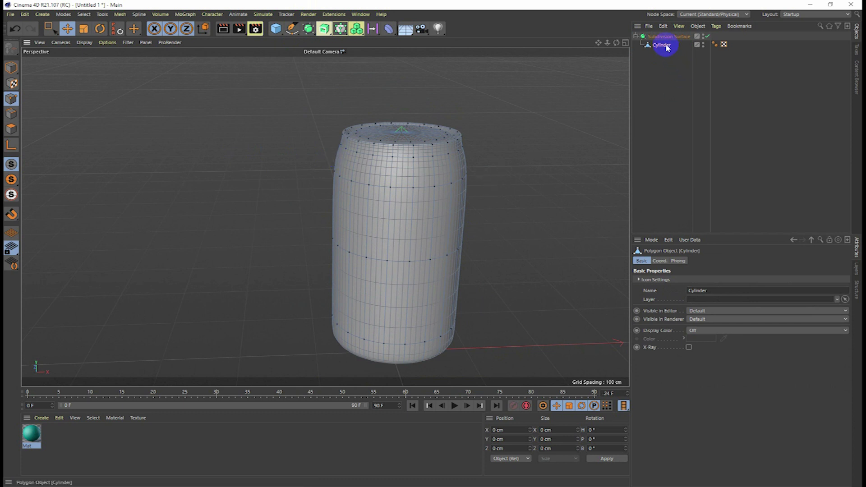
{"action": "left_click", "coordinate": [707, 36]}
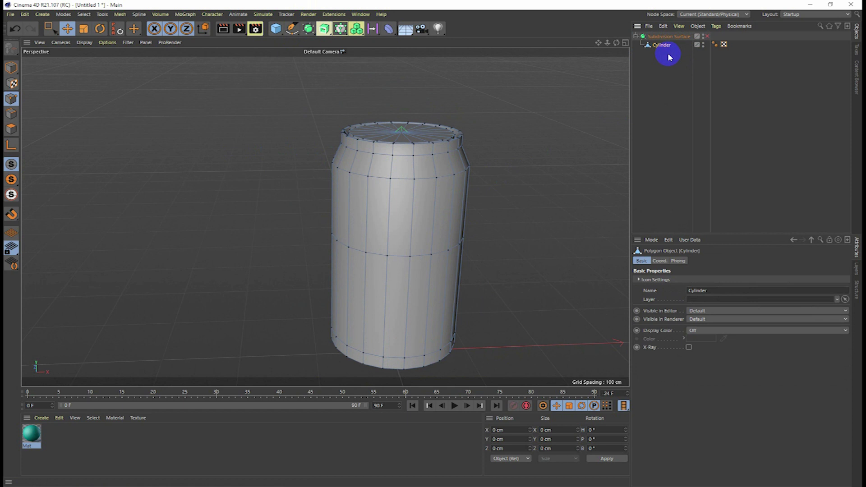
{"action": "scroll", "coordinate": [469, 150], "scroll_direction": "up", "scroll_amount": 2}
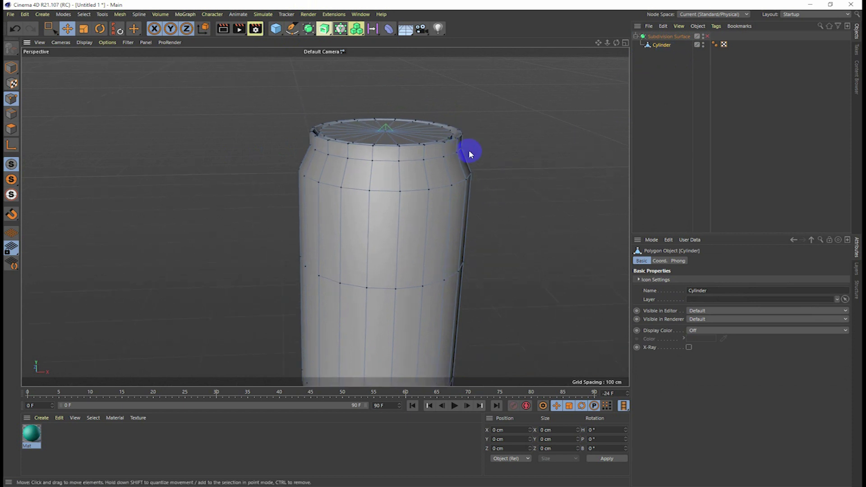
{"action": "scroll", "coordinate": [472, 154], "scroll_direction": "up", "scroll_amount": 2}
{"action": "left_click", "coordinate": [369, 167]}
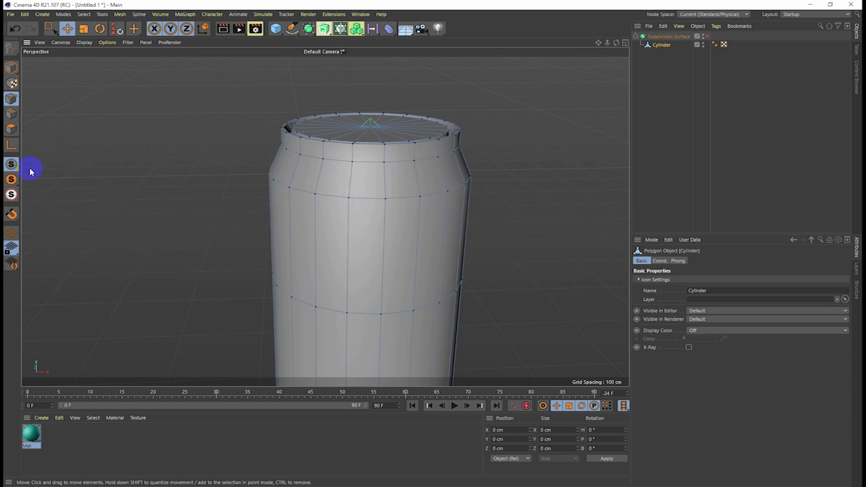
In Edge mode, pick a side edge, toggle Subdivision Surface on and off, and open the Select menu
{"action": "left_click", "coordinate": [11, 114]}
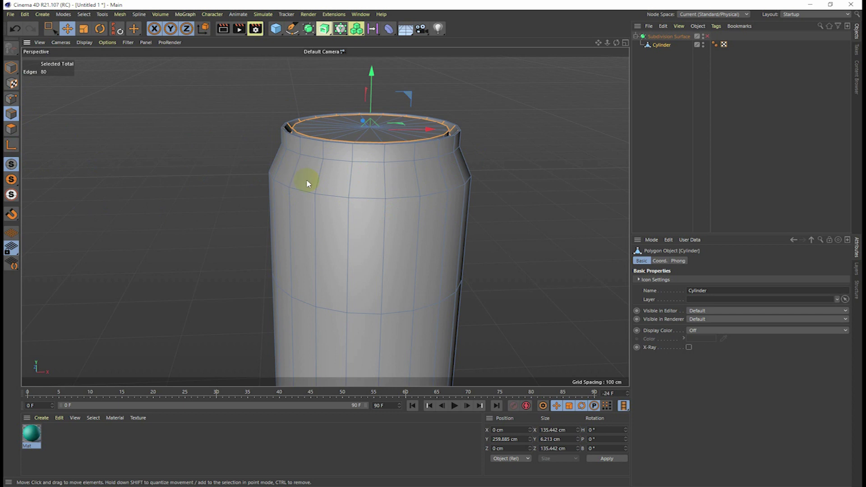
{"action": "left_click", "coordinate": [321, 178]}
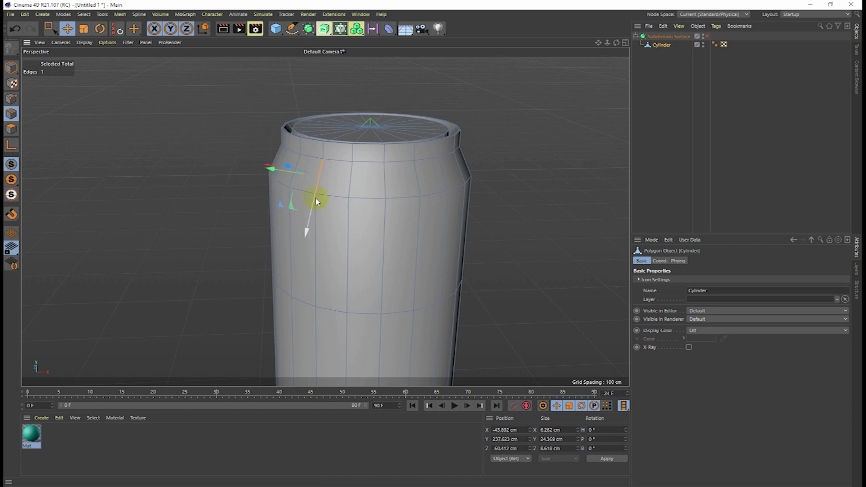
{"action": "left_click", "coordinate": [708, 36]}
{"action": "left_click", "coordinate": [707, 37]}
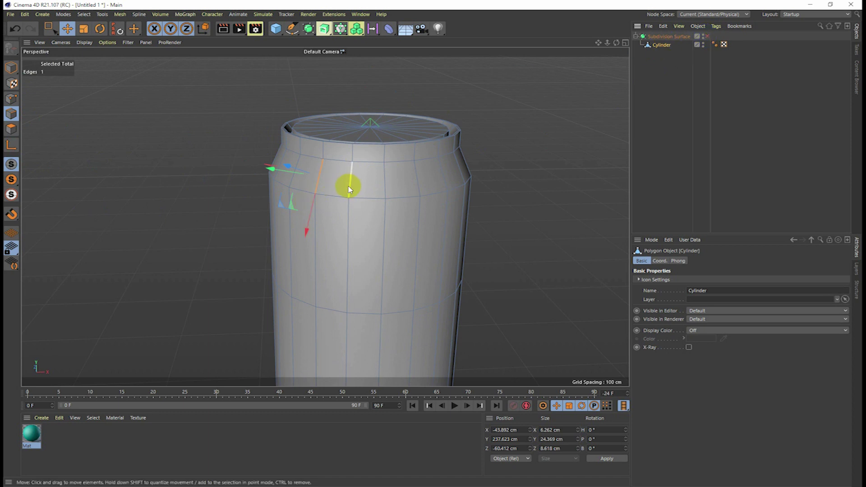
{"action": "left_click", "coordinate": [316, 237]}
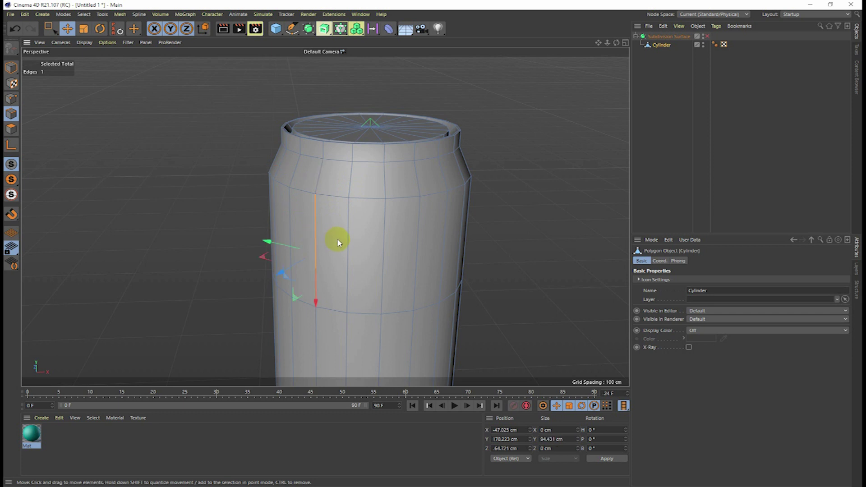
{"action": "left_click", "coordinate": [86, 14]}
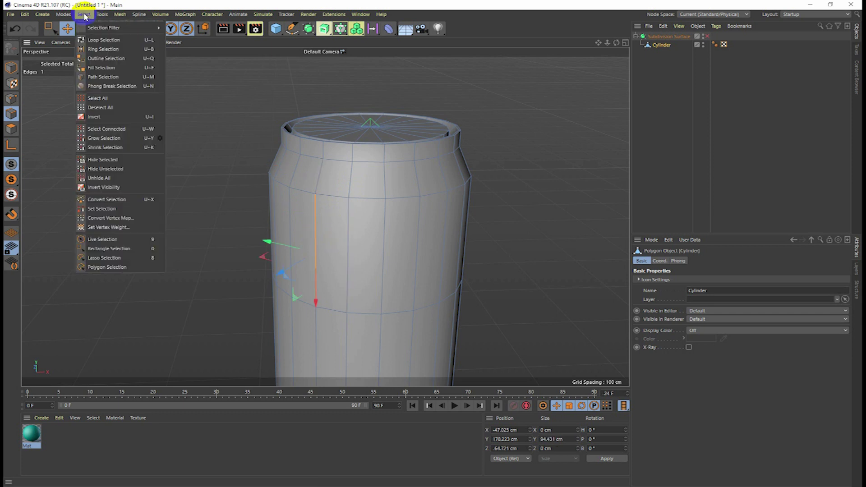
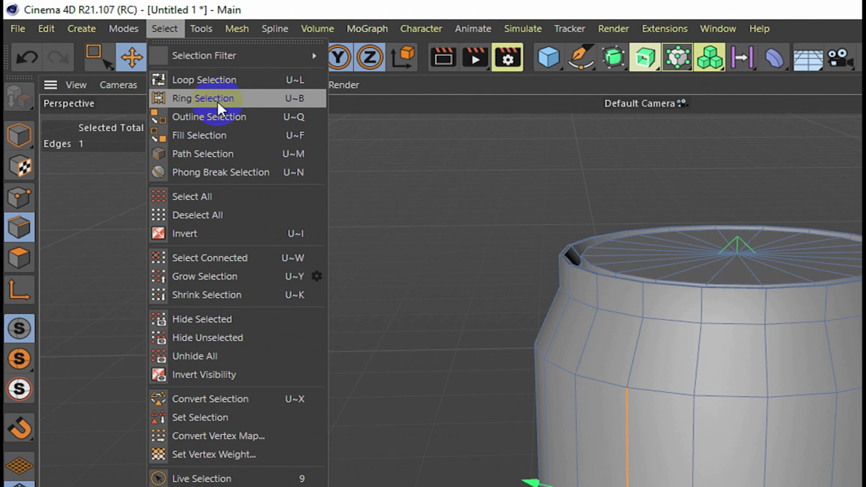
Use Ring Selection to select the full ring of vertical edges around the can body
{"action": "left_click", "coordinate": [244, 79]}
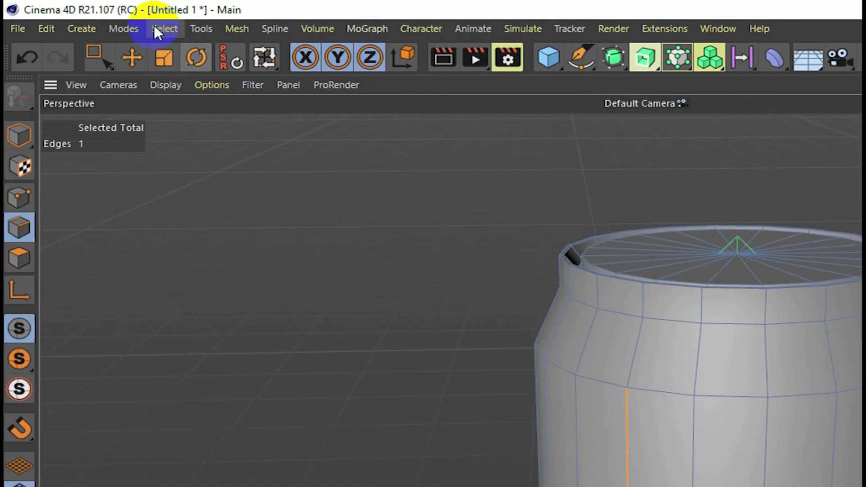
{"action": "left_click", "coordinate": [165, 28]}
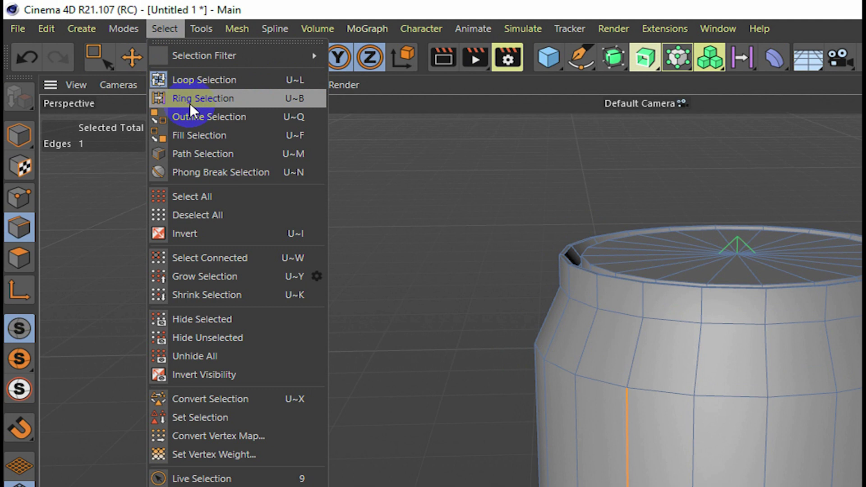
{"action": "left_click", "coordinate": [190, 103]}
{"action": "left_click", "coordinate": [733, 384]}
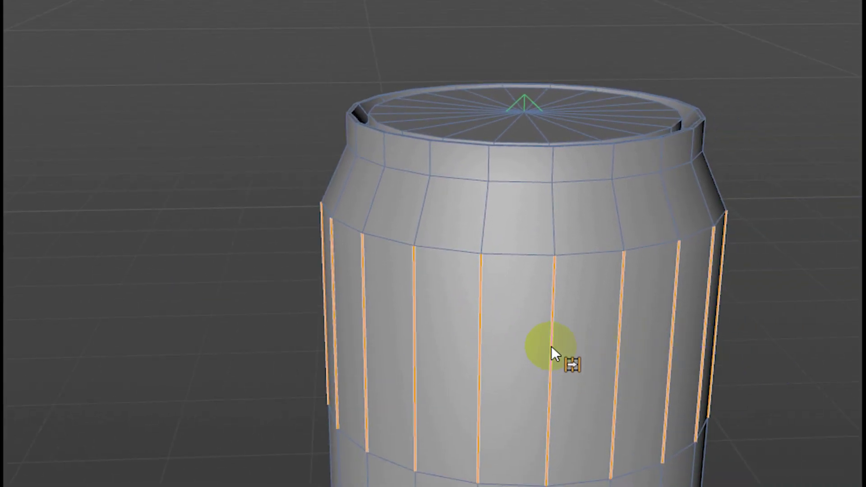
Cut an edge loop across the selected body edges with Loop/Path Cut, previewing with subdivision on
{"action": "right_click", "coordinate": [552, 346]}
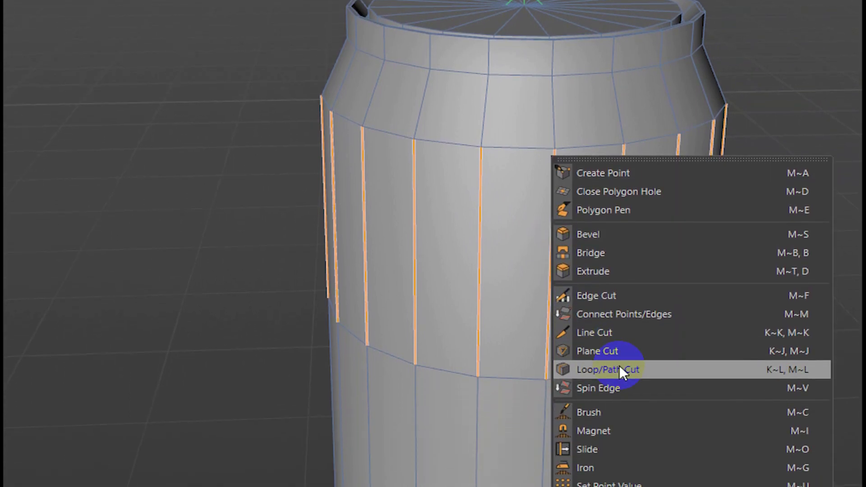
{"action": "left_click", "coordinate": [620, 366]}
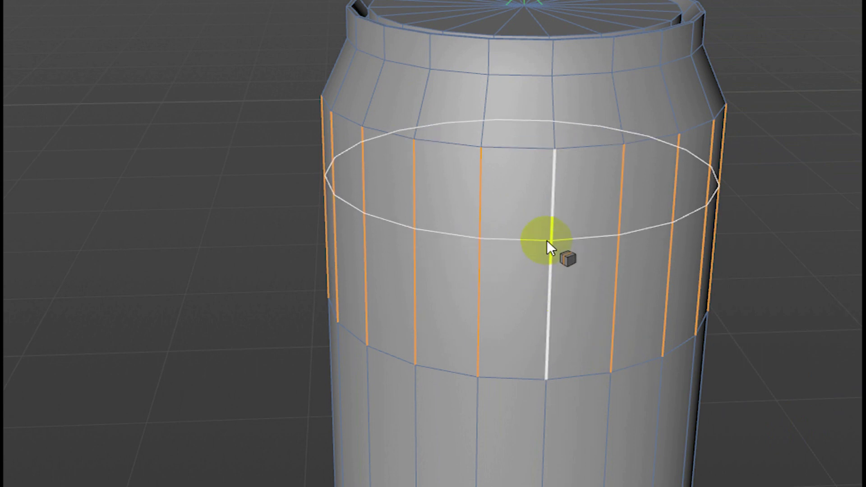
{"action": "left_click", "coordinate": [548, 270]}
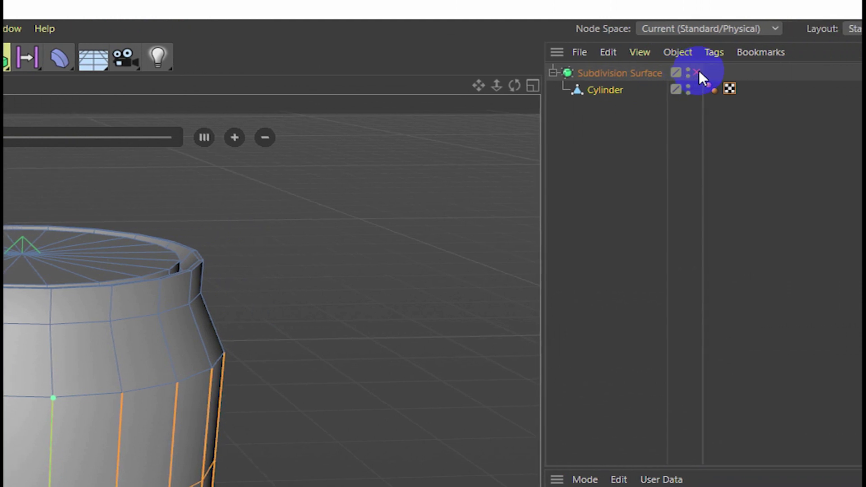
{"action": "left_click", "coordinate": [685, 72]}
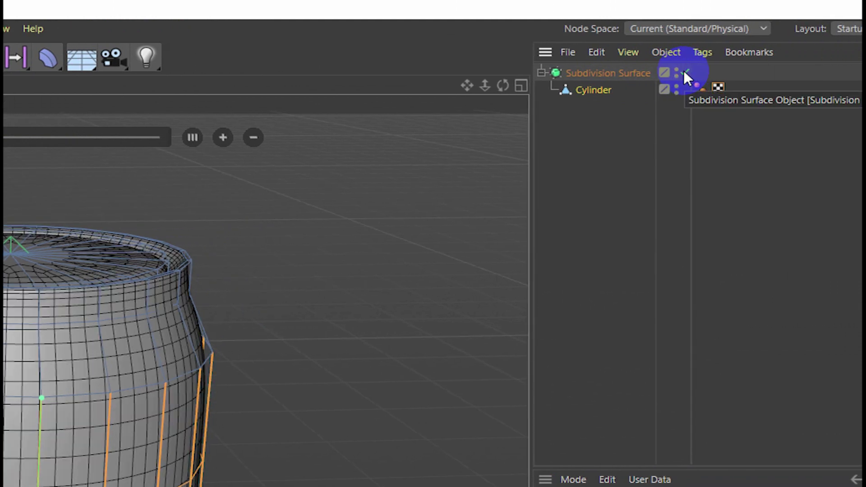
Add a second edge loop just below the rim and re-enable the Subdivision Surface
{"action": "left_click", "coordinate": [684, 70]}
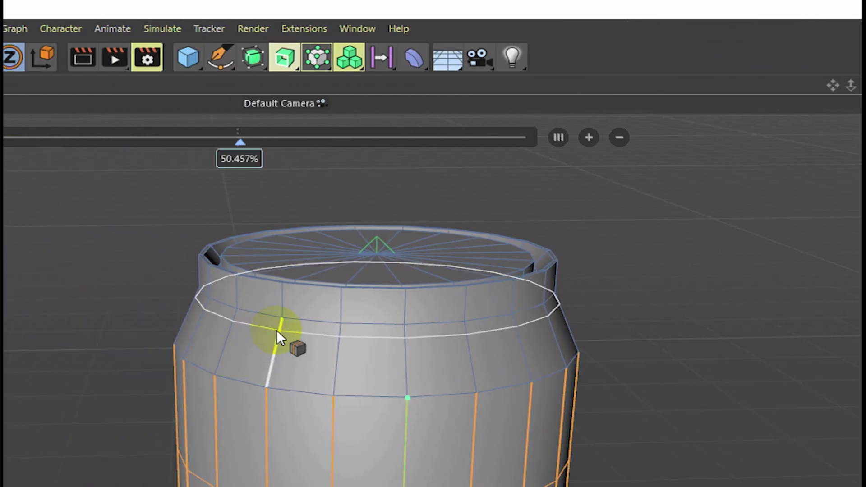
{"action": "scroll", "coordinate": [280, 329], "scroll_direction": "up", "scroll_amount": 2}
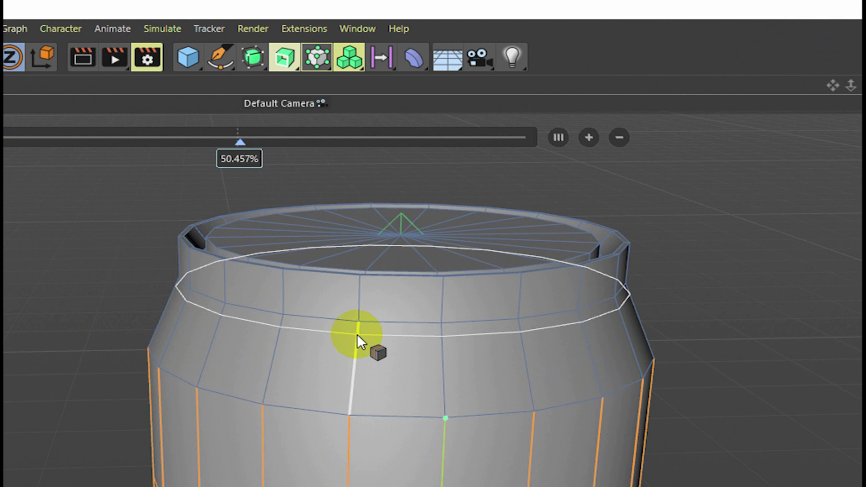
{"action": "left_click", "coordinate": [357, 332]}
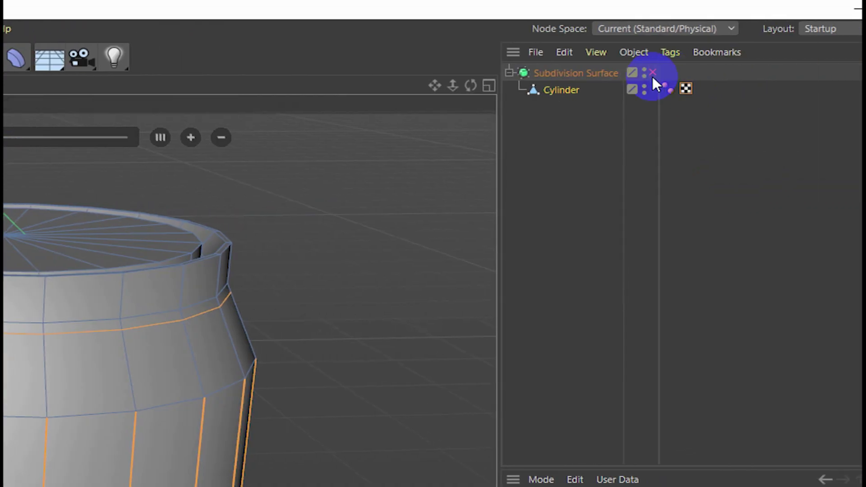
{"action": "left_click", "coordinate": [653, 72]}
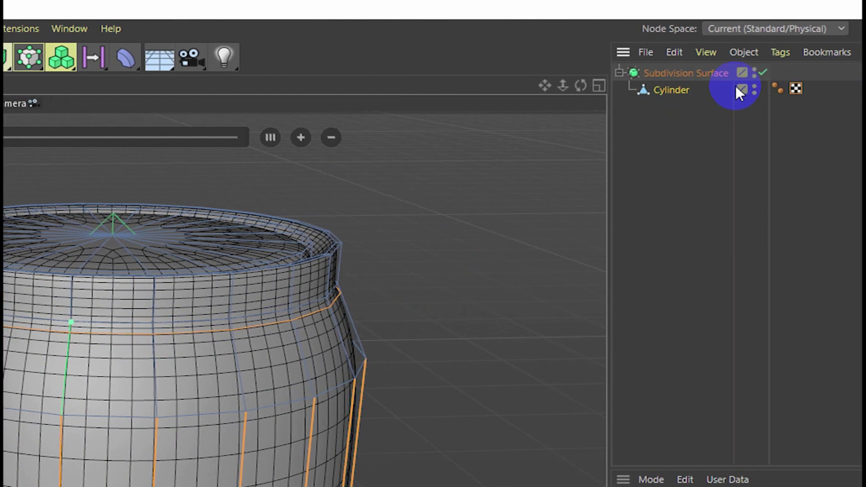
Add edge loops on the shoulder and upper body to tighten the taper
{"action": "left_click", "coordinate": [685, 72]}
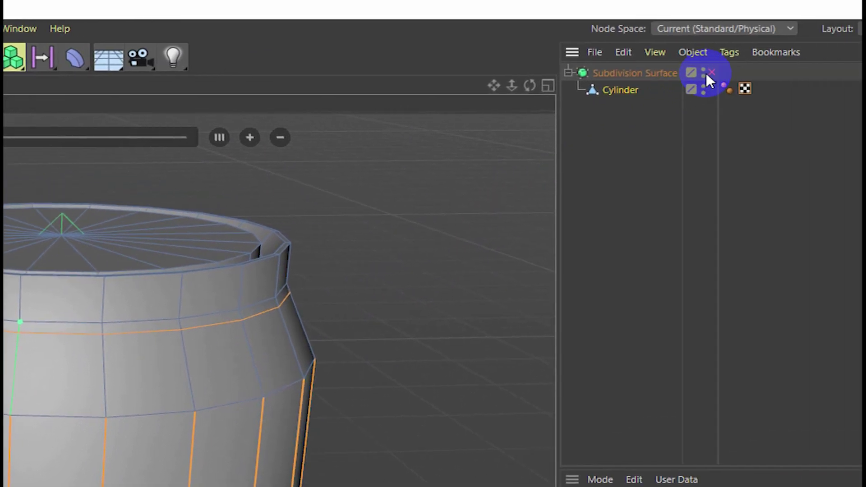
{"action": "left_click", "coordinate": [707, 73]}
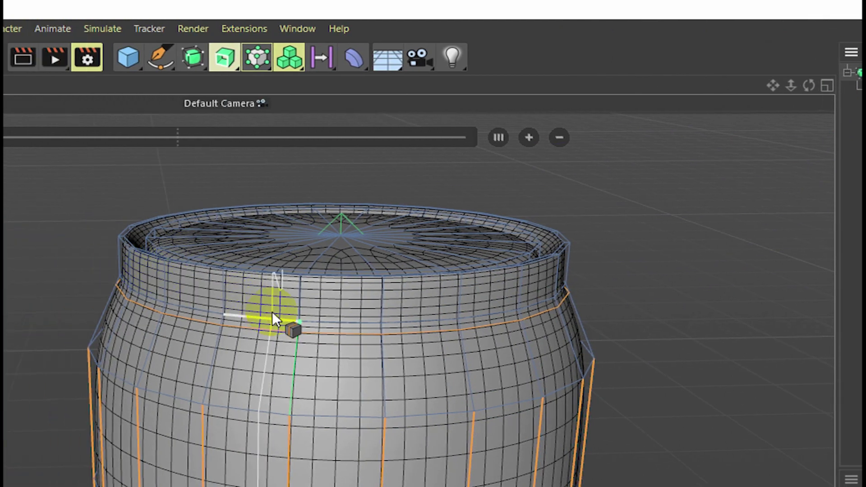
{"action": "left_click_drag", "start_coordinate": [272, 311], "coordinate": [284, 269], "text": "alt"}
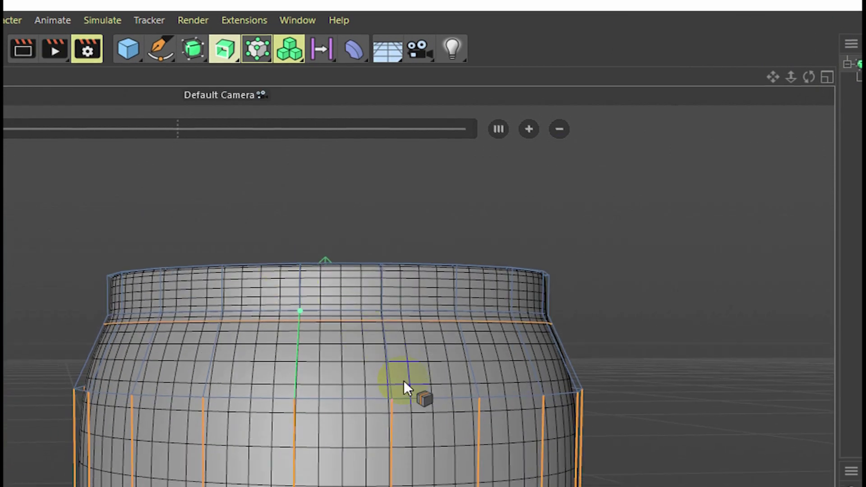
{"action": "left_click", "coordinate": [163, 349]}
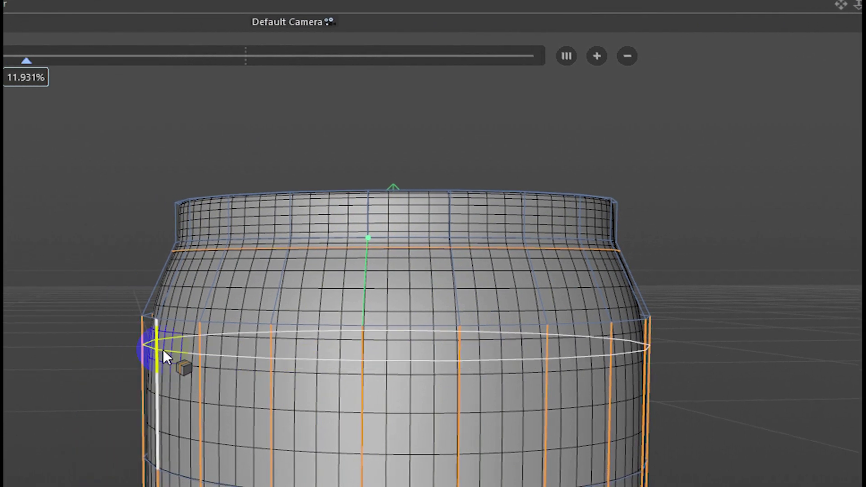
{"action": "left_click", "coordinate": [486, 361]}
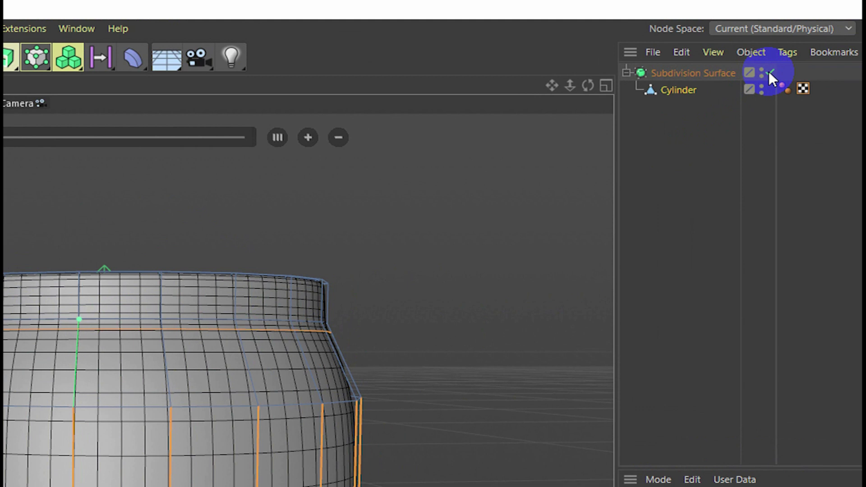
Add an edge loop at the lower shoulder edge and preview the smoothed can
{"action": "left_click", "coordinate": [684, 73]}
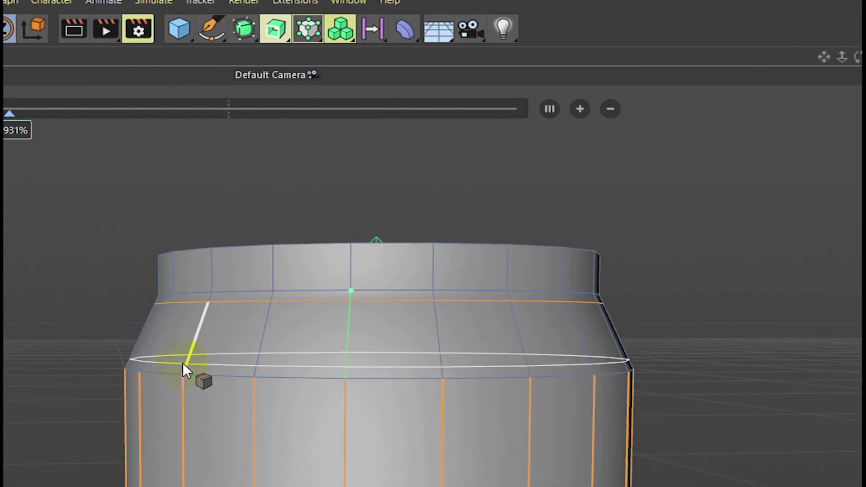
{"action": "left_click", "coordinate": [183, 365]}
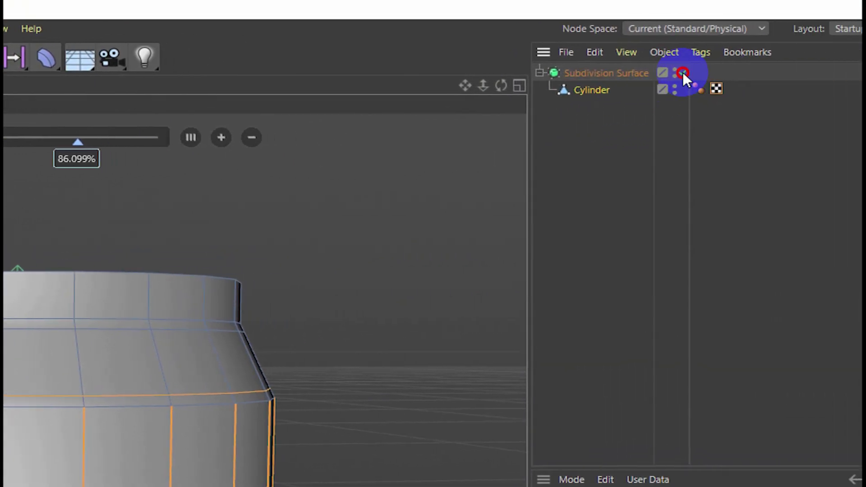
{"action": "left_click", "coordinate": [683, 73]}
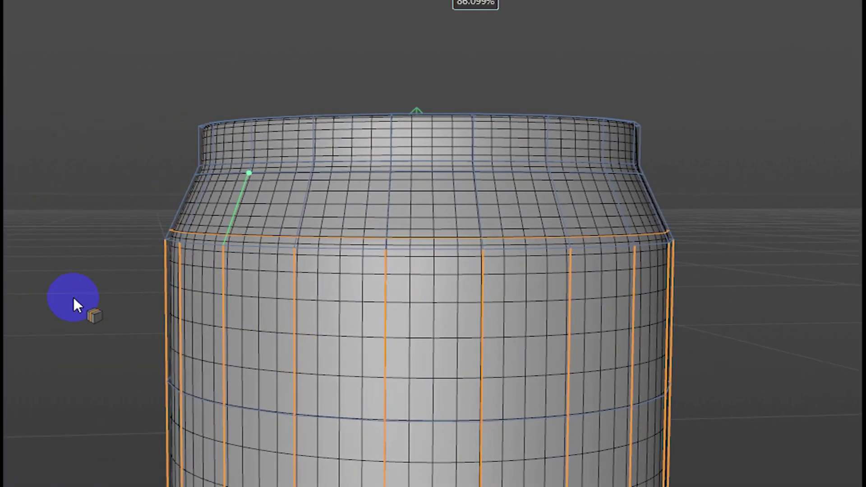
{"action": "scroll", "coordinate": [343, 312], "scroll_direction": "down", "scroll_amount": 3}
{"action": "scroll", "coordinate": [406, 361], "scroll_direction": "down", "scroll_amount": 3}
{"action": "scroll", "coordinate": [447, 392], "scroll_direction": "down", "scroll_amount": 3}
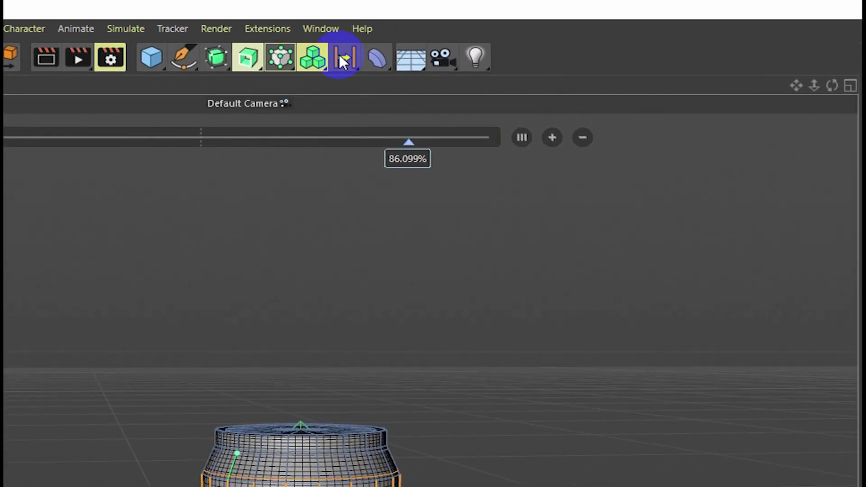
Change the viewport display, clear the selection, and orbit to a close side view of the can
{"action": "left_click", "coordinate": [141, 58]}
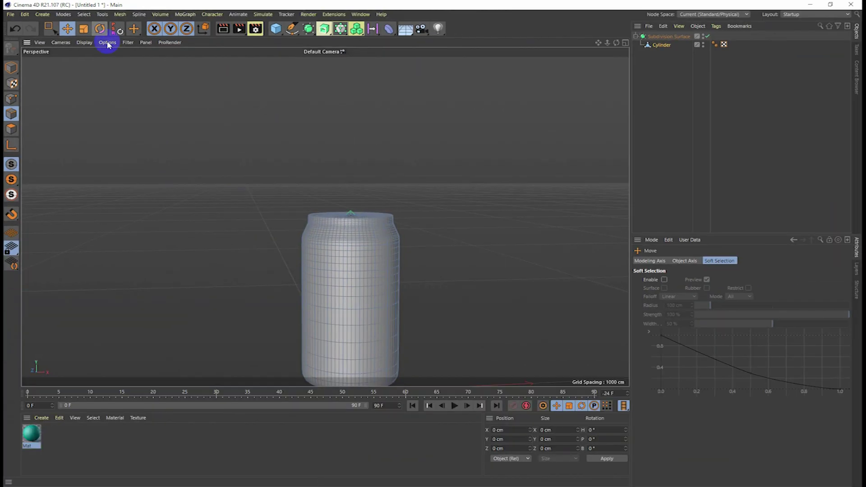
{"action": "left_click", "coordinate": [85, 42]}
{"action": "left_click", "coordinate": [93, 63]}
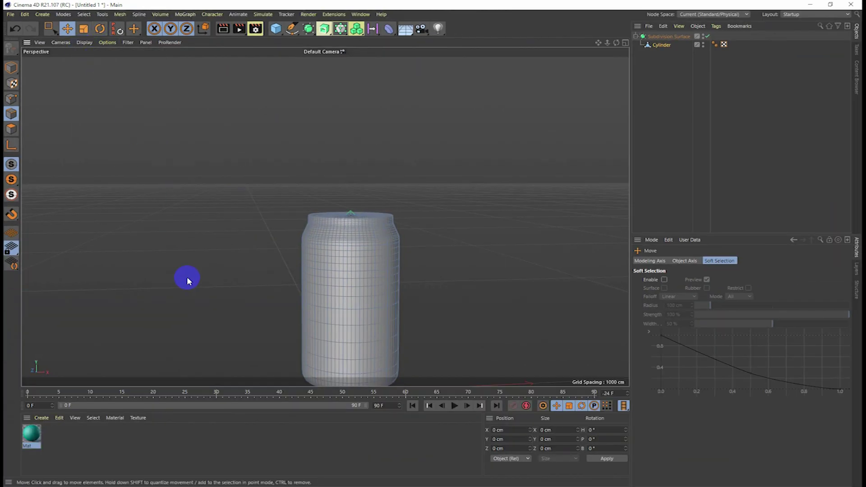
{"action": "left_click", "coordinate": [436, 303]}
{"action": "left_click", "coordinate": [614, 39]}
{"action": "left_click_drag", "start_coordinate": [600, 45], "coordinate": [451, 245]}
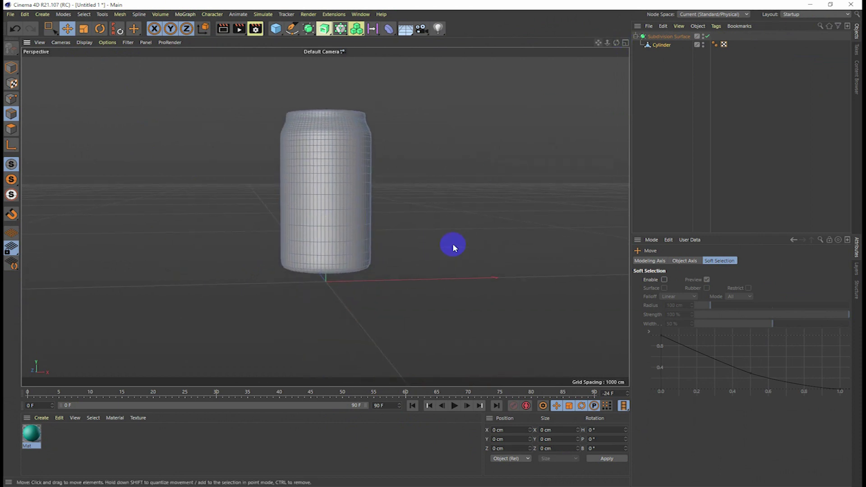
{"action": "left_click", "coordinate": [670, 99]}
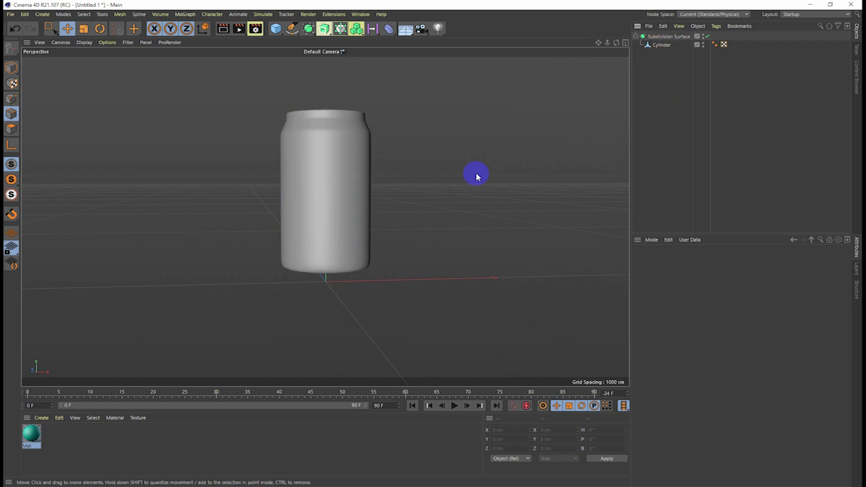
{"action": "left_click_drag", "start_coordinate": [403, 198], "coordinate": [405, 240], "text": "alt"}
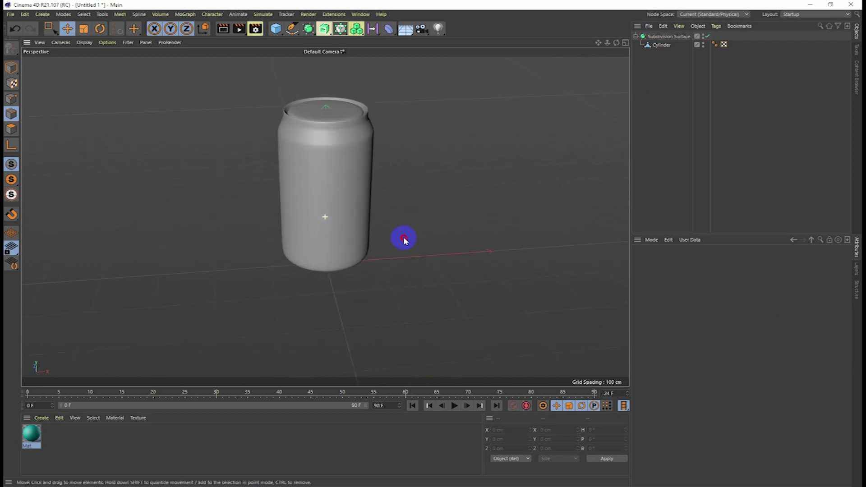
{"action": "right_click_drag", "start_coordinate": [394, 204], "coordinate": [379, 152], "text": "alt"}
{"action": "left_click_drag", "start_coordinate": [373, 234], "coordinate": [380, 157], "text": "alt"}
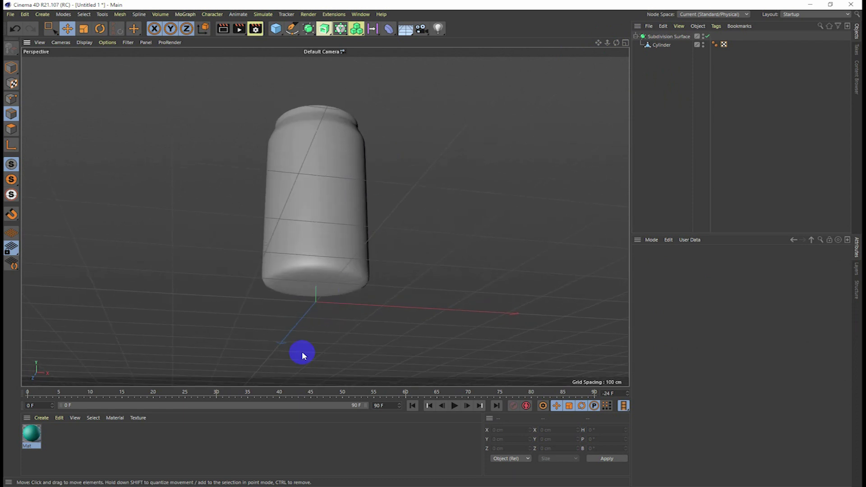
{"action": "mouse_move", "coordinate": [358, 260]}
{"action": "left_mouse_down", "text": "alt"}
{"action": "mouse_move", "coordinate": [351, 303]}
{"action": "mouse_move", "coordinate": [332, 253]}
{"action": "mouse_move", "coordinate": [334, 210]}
{"action": "left_mouse_up", "text": "alt"}
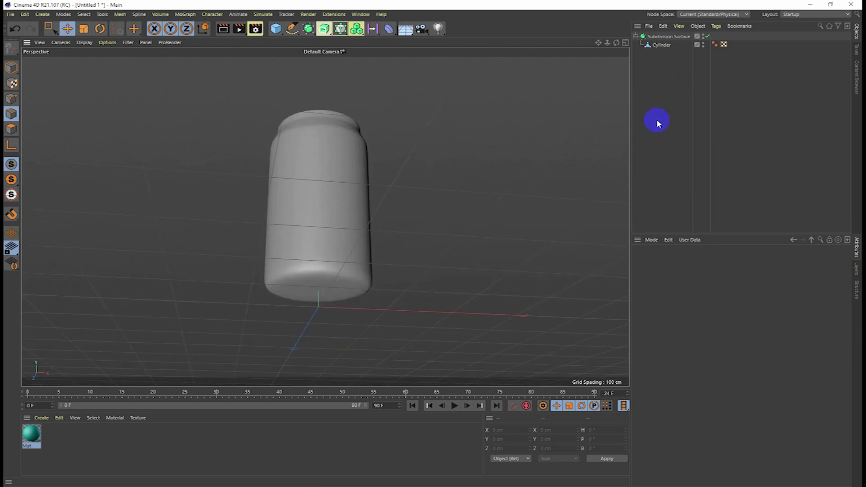
Turn off subdivision on the Cylinder and orbit to inspect the cage's flat bottom
{"action": "left_click", "coordinate": [669, 45]}
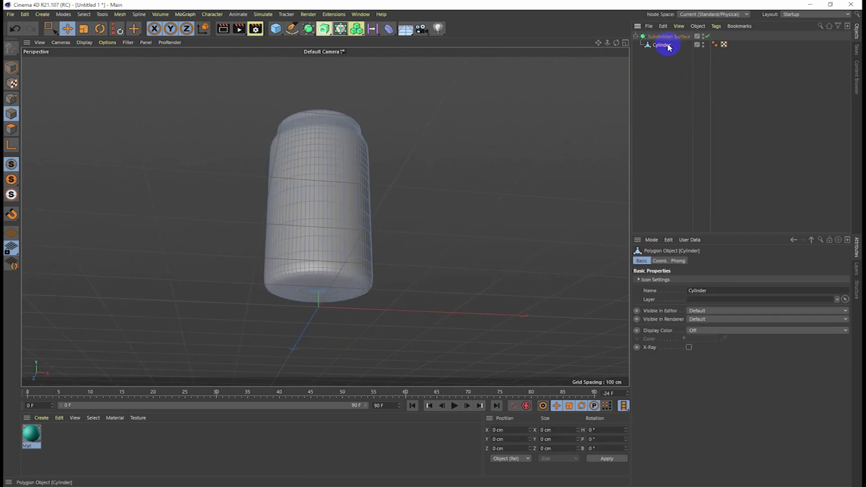
{"action": "left_click", "coordinate": [706, 37]}
{"action": "left_click_drag", "start_coordinate": [439, 200], "coordinate": [435, 241], "text": "alt"}
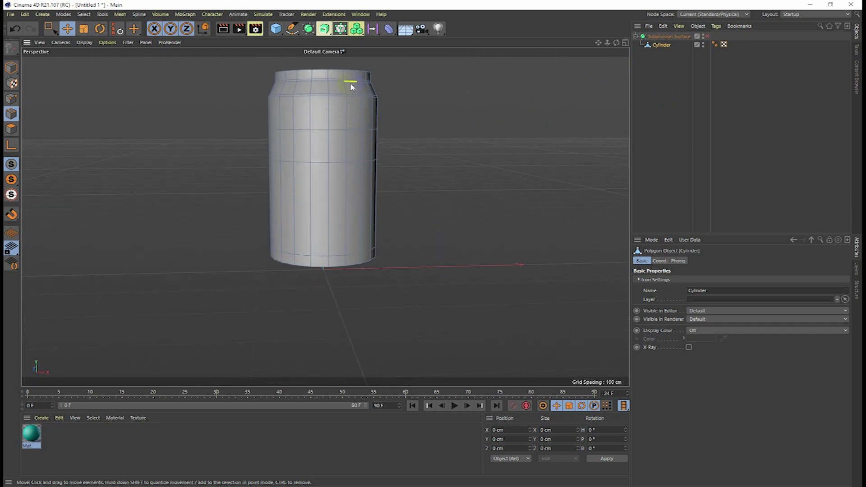
{"action": "left_click_drag", "start_coordinate": [439, 142], "coordinate": [434, 185], "text": "alt"}
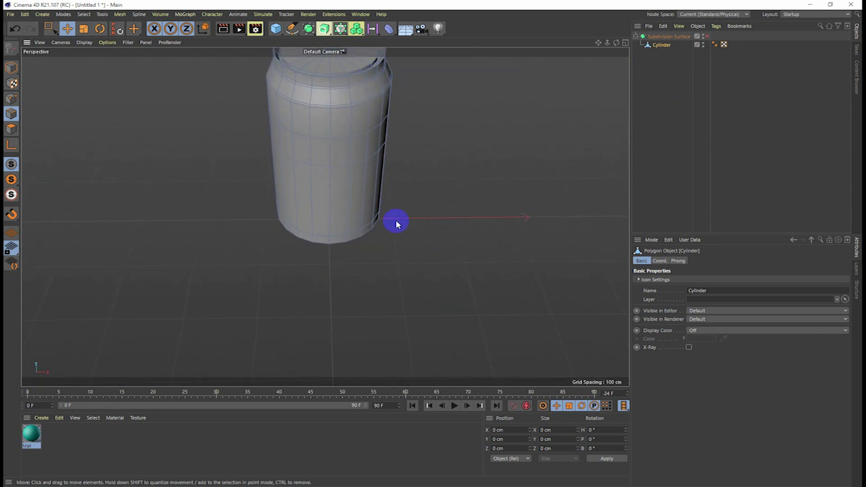
{"action": "left_click_drag", "start_coordinate": [396, 224], "coordinate": [414, 131], "text": "alt"}
{"action": "mouse_move", "coordinate": [369, 354]}
{"action": "left_mouse_down", "text": "alt"}
{"action": "mouse_move", "coordinate": [321, 319]}
{"action": "mouse_move", "coordinate": [368, 338]}
{"action": "left_mouse_up", "text": "alt"}
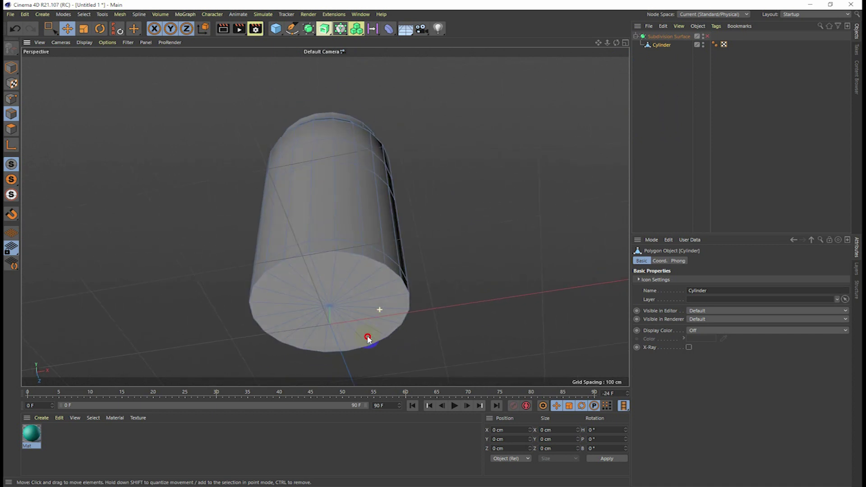
{"action": "right_click_drag", "start_coordinate": [368, 339], "coordinate": [361, 376], "text": "alt"}
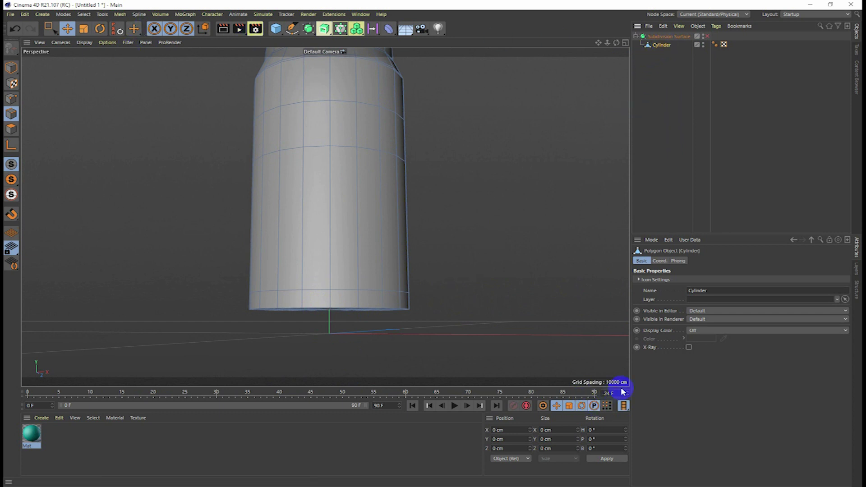
Maximise the Front view and zoom in on the cylinder's bottom edge
{"action": "left_click", "coordinate": [625, 43]}
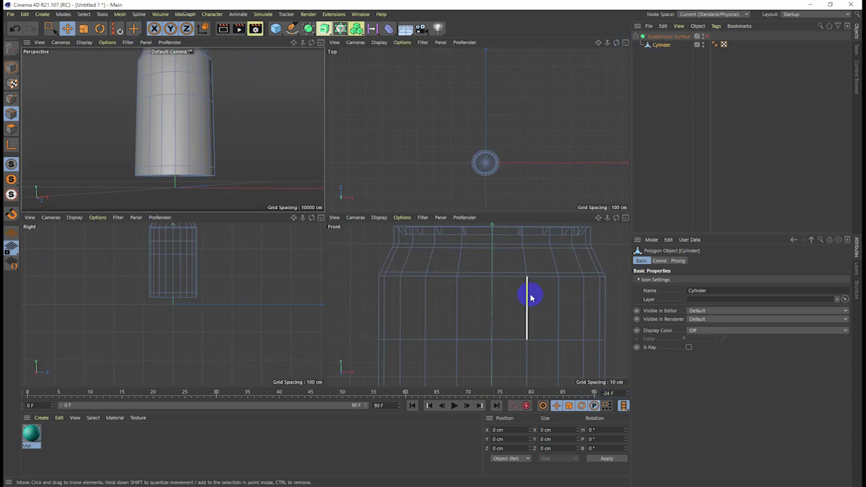
{"action": "left_click", "coordinate": [625, 218]}
{"action": "scroll", "coordinate": [499, 290], "scroll_direction": "down", "scroll_amount": 2}
{"action": "scroll", "coordinate": [472, 312], "scroll_direction": "down", "scroll_amount": 5}
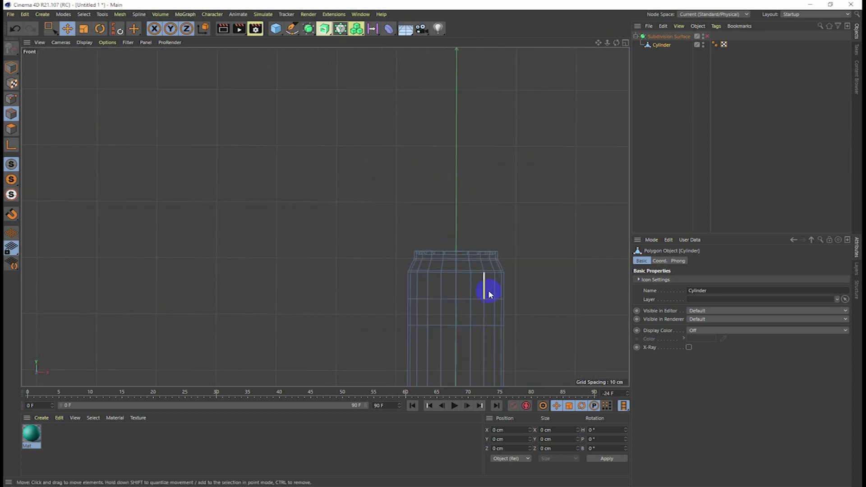
{"action": "middle_click_drag", "start_coordinate": [485, 339], "coordinate": [493, 245], "text": "alt"}
{"action": "scroll", "coordinate": [460, 159], "scroll_direction": "up", "scroll_amount": 2}
{"action": "scroll", "coordinate": [437, 248], "scroll_direction": "up", "scroll_amount": 2}
{"action": "scroll", "coordinate": [434, 251], "scroll_direction": "up", "scroll_amount": 3}
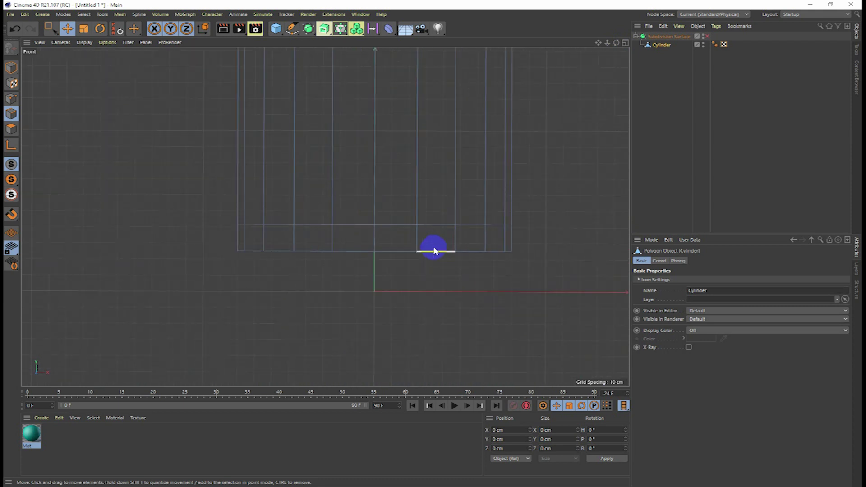
Enable Points mode with Rectangle Selection
{"action": "left_click", "coordinate": [53, 38]}
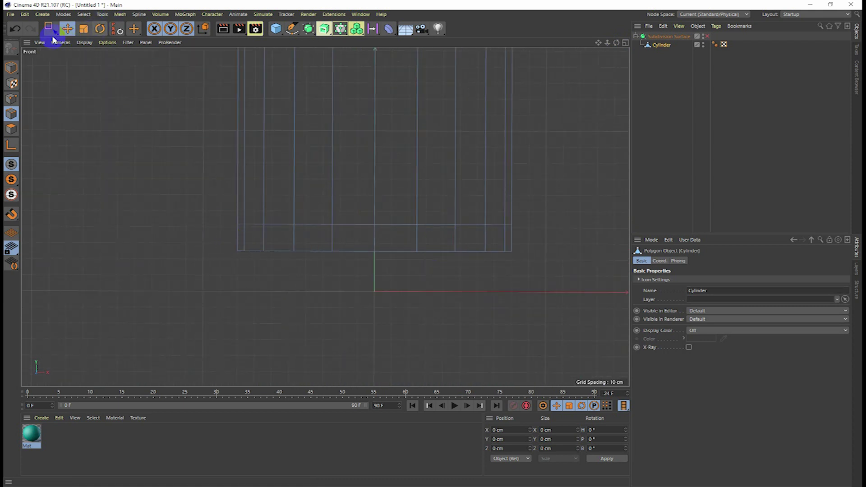
{"action": "left_click", "coordinate": [9, 97]}
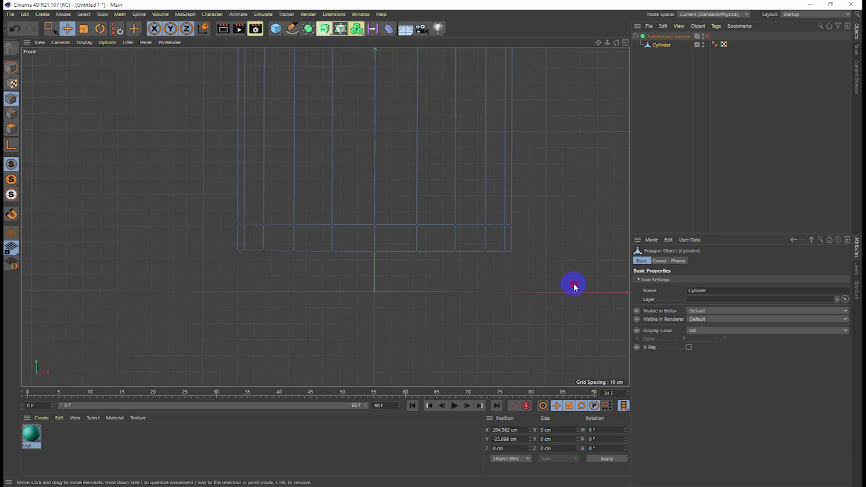
{"action": "left_click", "coordinate": [51, 28]}
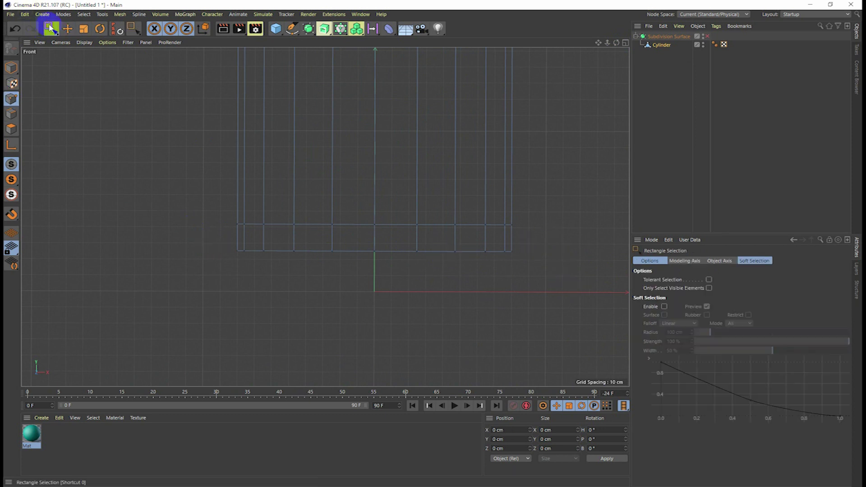
Scale the cylinder's bottom row of points inward to 148.16 cm
{"action": "left_click_drag", "start_coordinate": [217, 232], "coordinate": [568, 291]}
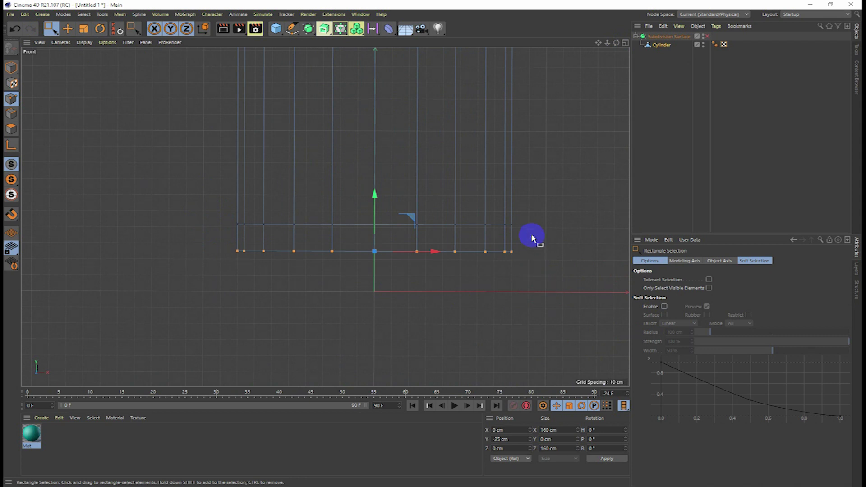
{"action": "key", "text": "t"}
{"action": "left_click_drag", "start_coordinate": [569, 236], "coordinate": [557, 249]}
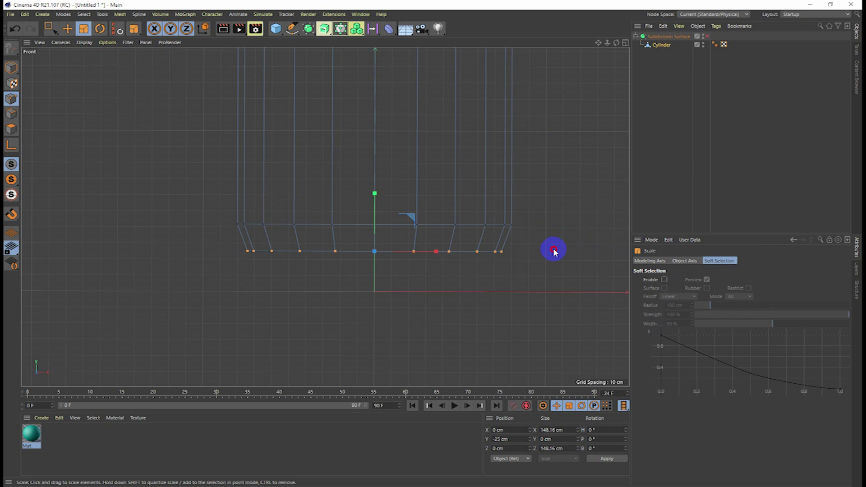
{"action": "key", "text": "e"}
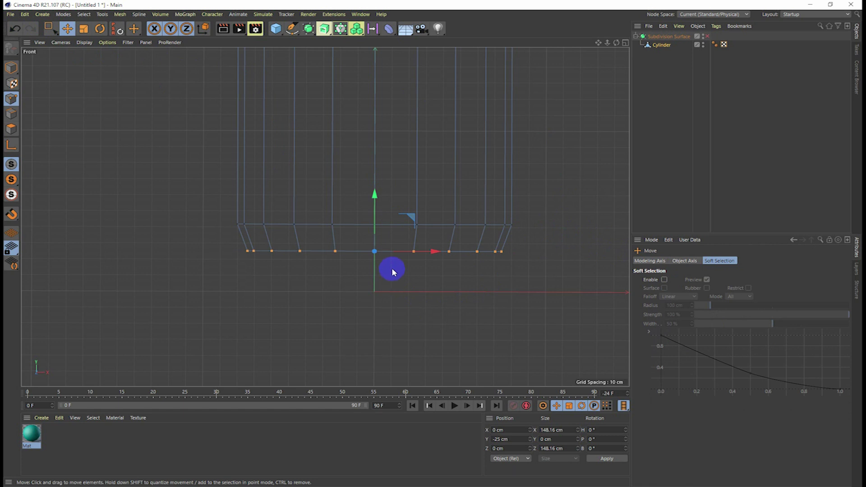
{"action": "left_click", "coordinate": [708, 37]}
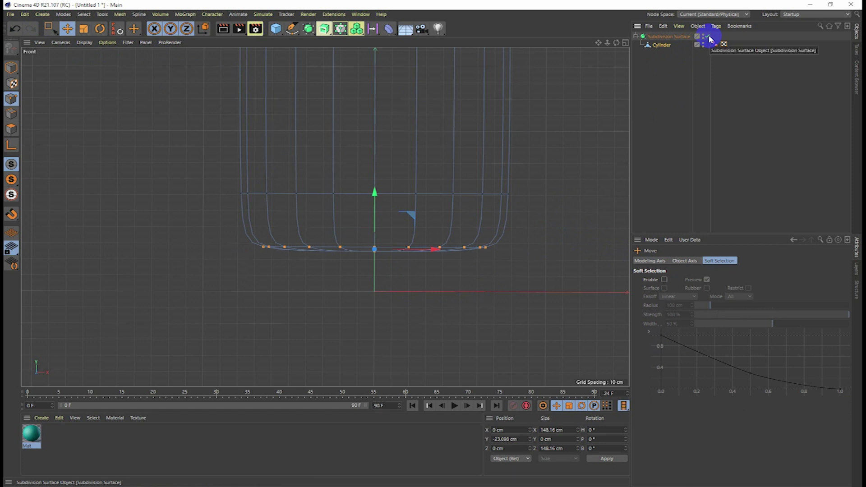
{"action": "left_click", "coordinate": [708, 36]}
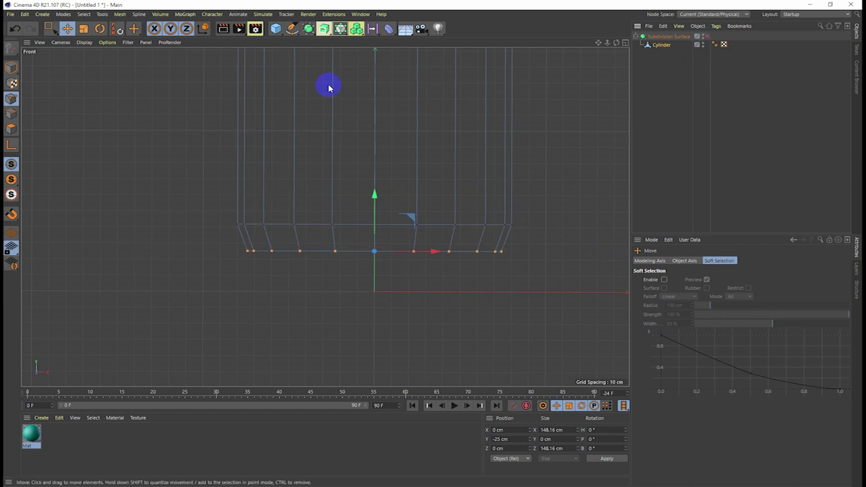
Deselect the points and maximise a perspective view orbited onto the bottom cap
{"action": "left_click", "coordinate": [625, 42]}
{"action": "left_click", "coordinate": [220, 323]}
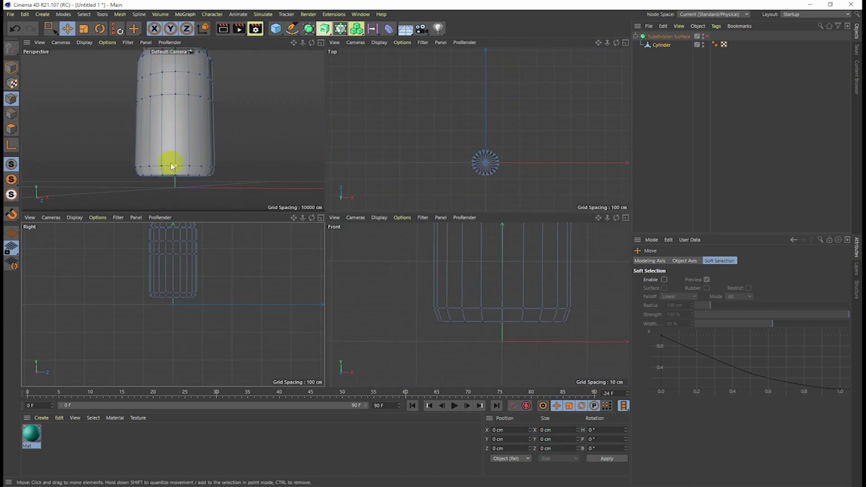
{"action": "left_click_drag", "start_coordinate": [176, 198], "coordinate": [179, 160], "text": "alt"}
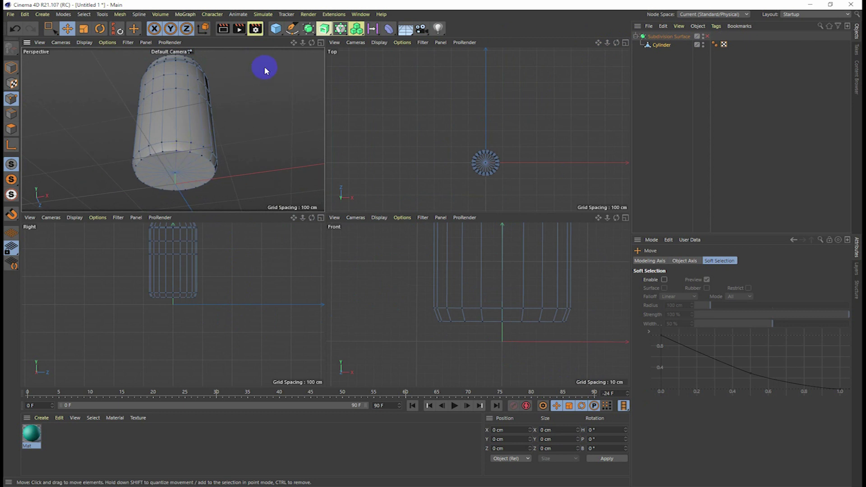
{"action": "left_click", "coordinate": [320, 45]}
{"action": "left_click", "coordinate": [432, 333]}
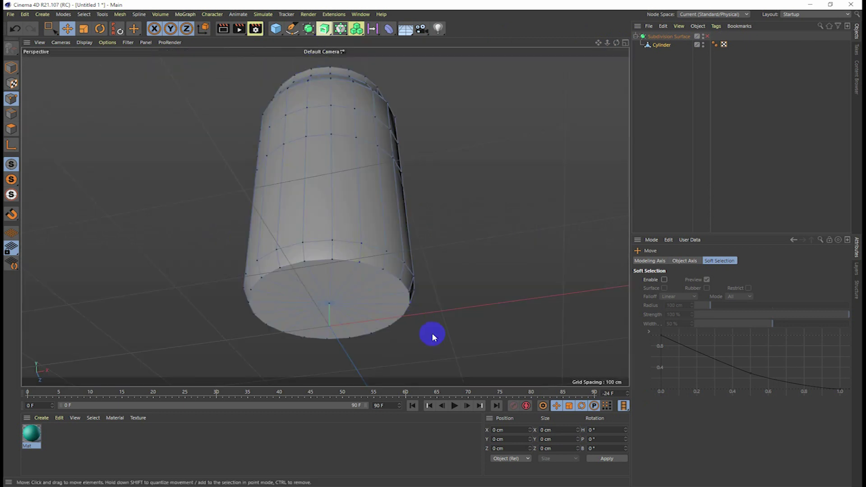
Pick points on the cap, then switch to Polygons mode and the selection methods list
{"action": "left_click", "coordinate": [411, 293]}
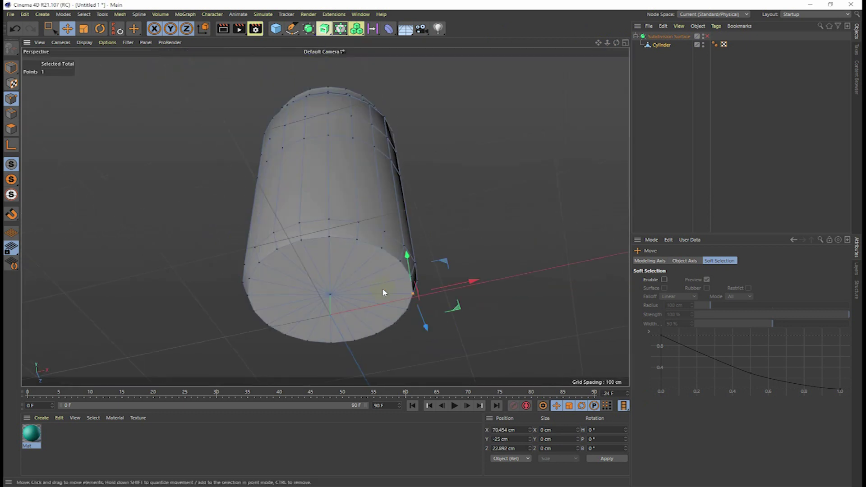
{"action": "left_click", "coordinate": [82, 30]}
{"action": "left_click", "coordinate": [374, 264]}
{"action": "left_click", "coordinate": [11, 129]}
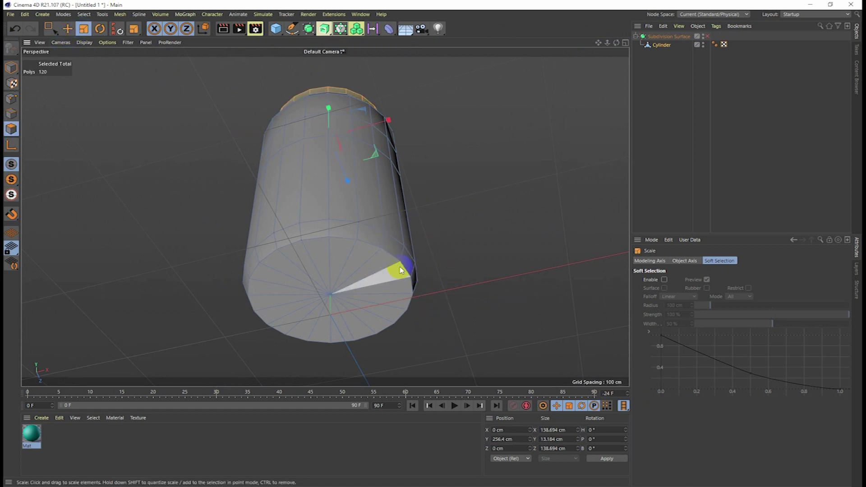
{"action": "left_click_drag", "start_coordinate": [51, 29], "coordinate": [81, 45]}
Live-select the bottom cap polygons and bevel them with a 15.8 cm offset and extrusion
{"action": "left_click", "coordinate": [81, 45]}
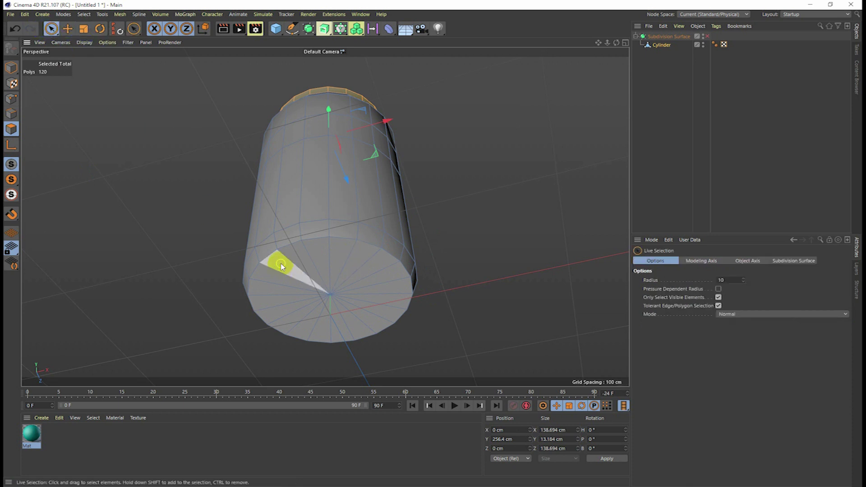
{"action": "mouse_move", "coordinate": [285, 271]}
{"action": "left_mouse_down"}
{"action": "mouse_move", "coordinate": [375, 280]}
{"action": "mouse_move", "coordinate": [350, 319]}
{"action": "mouse_move", "coordinate": [294, 300]}
{"action": "mouse_move", "coordinate": [286, 271]}
{"action": "mouse_move", "coordinate": [354, 325]}
{"action": "mouse_move", "coordinate": [354, 307]}
{"action": "mouse_move", "coordinate": [383, 274]}
{"action": "left_mouse_up"}
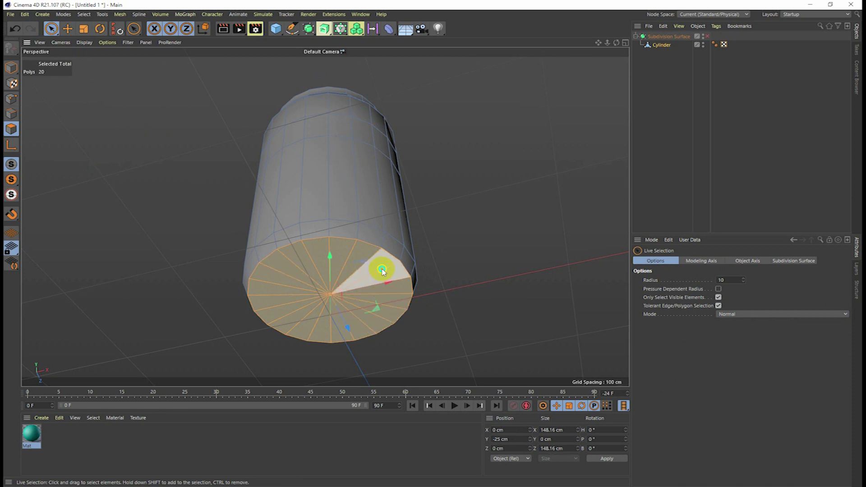
{"action": "right_click", "coordinate": [382, 270]}
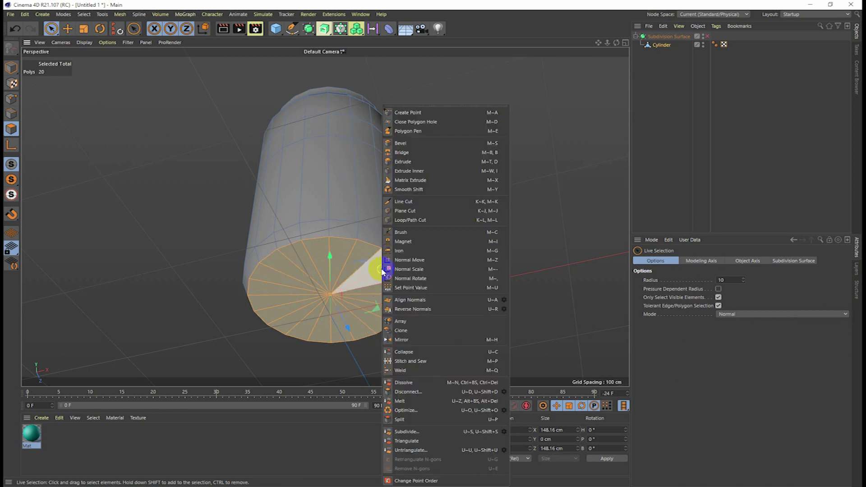
{"action": "left_click", "coordinate": [419, 147]}
{"action": "left_click_drag", "start_coordinate": [519, 266], "coordinate": [433, 243]}
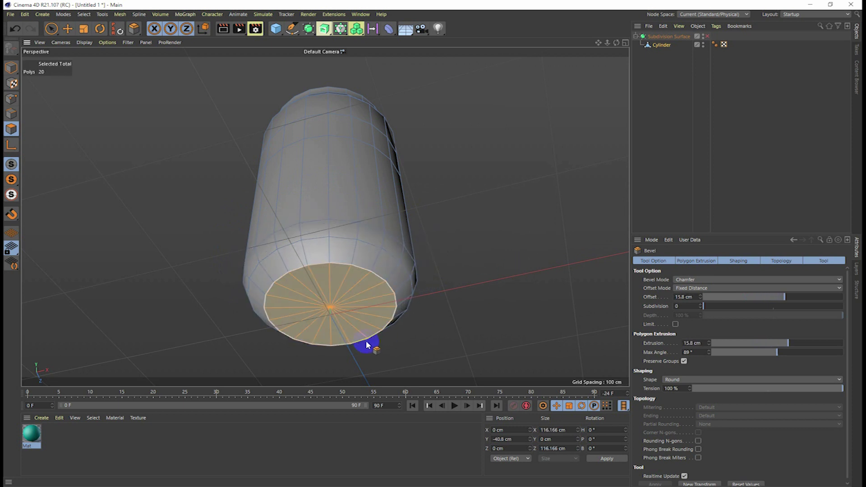
{"action": "mouse_move", "coordinate": [487, 248]}
{"action": "left_mouse_down", "text": "alt"}
{"action": "mouse_move", "coordinate": [504, 269]}
{"action": "mouse_move", "coordinate": [496, 284]}
{"action": "left_mouse_up", "text": "alt"}
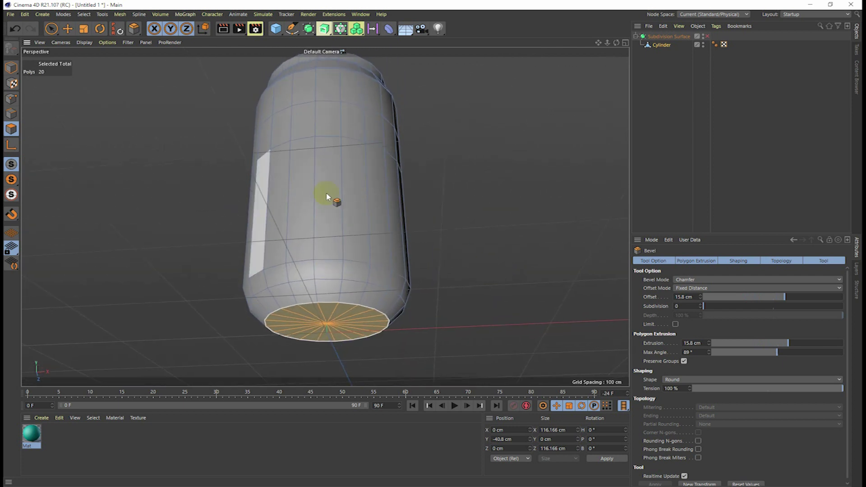
Move the bottom cap up along Y into the can
{"action": "left_click", "coordinate": [65, 30]}
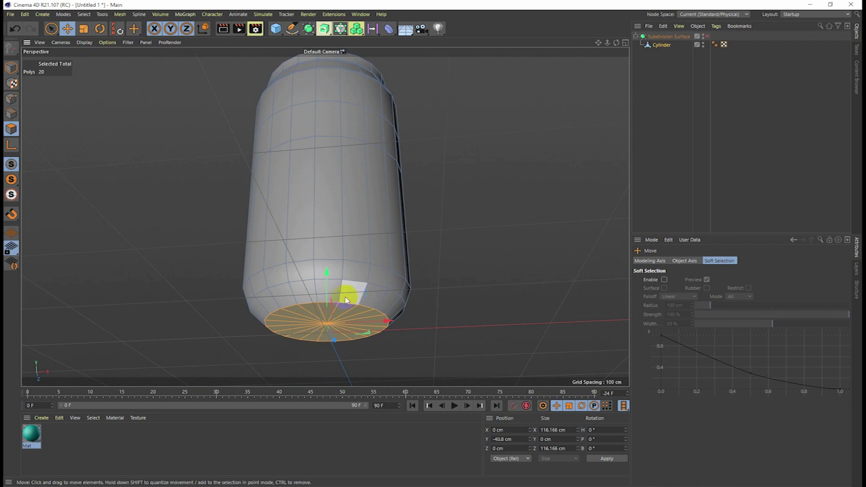
{"action": "left_click_drag", "start_coordinate": [479, 305], "coordinate": [384, 307], "text": "alt"}
{"action": "left_click", "coordinate": [328, 266]}
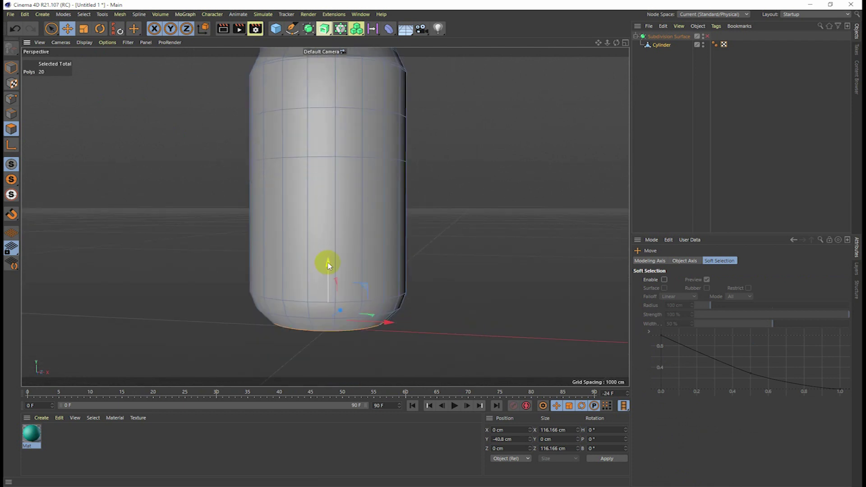
{"action": "mouse_move", "coordinate": [329, 264]}
{"action": "left_mouse_down"}
{"action": "mouse_move", "coordinate": [328, 250]}
{"action": "mouse_move", "coordinate": [356, 310]}
{"action": "mouse_move", "coordinate": [356, 290]}
{"action": "mouse_move", "coordinate": [339, 287]}
{"action": "mouse_move", "coordinate": [317, 313]}
{"action": "mouse_move", "coordinate": [353, 333]}
{"action": "mouse_move", "coordinate": [351, 326]}
{"action": "mouse_move", "coordinate": [350, 340]}
{"action": "mouse_move", "coordinate": [325, 242]}
{"action": "left_mouse_up"}
{"action": "left_click_drag", "start_coordinate": [350, 354], "coordinate": [347, 305], "text": "alt"}
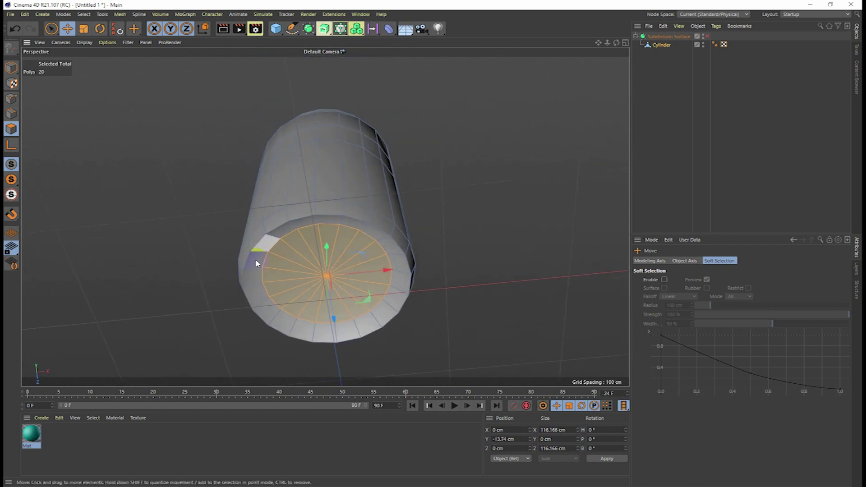
Shrink the cap to about 76.8 cm and preview the recessed base with subdivision
{"action": "left_click", "coordinate": [83, 29]}
{"action": "left_click_drag", "start_coordinate": [533, 254], "coordinate": [461, 307]}
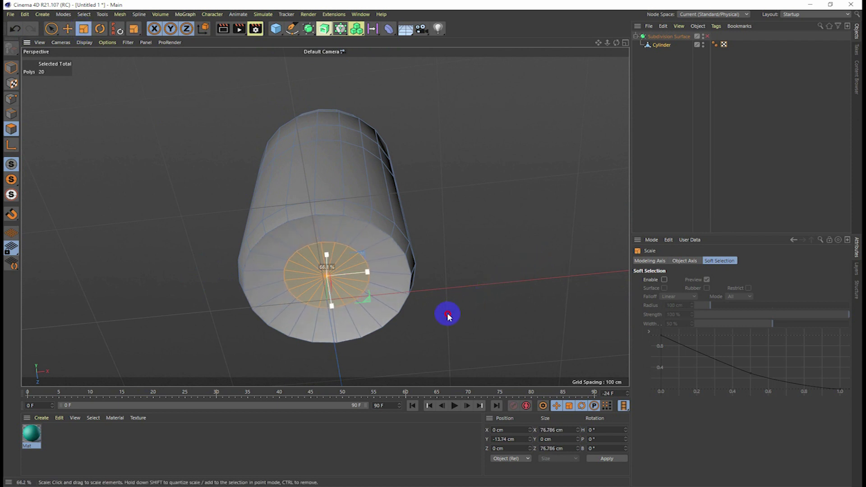
{"action": "mouse_move", "coordinate": [495, 209]}
{"action": "left_mouse_down", "text": "alt"}
{"action": "mouse_move", "coordinate": [485, 234]}
{"action": "mouse_move", "coordinate": [499, 267]}
{"action": "mouse_move", "coordinate": [484, 216]}
{"action": "mouse_move", "coordinate": [492, 201]}
{"action": "mouse_move", "coordinate": [495, 257]}
{"action": "left_mouse_up", "text": "alt"}
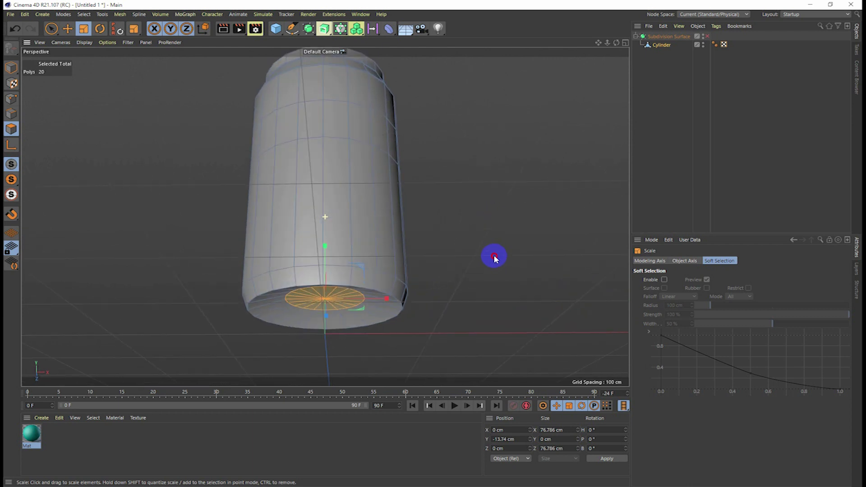
{"action": "left_click", "coordinate": [707, 36]}
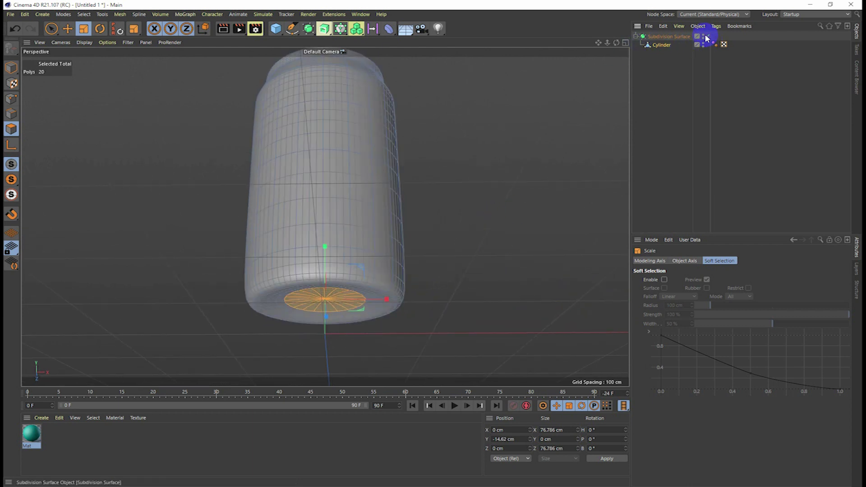
{"action": "mouse_move", "coordinate": [499, 310]}
{"action": "left_mouse_down", "text": "alt"}
{"action": "mouse_move", "coordinate": [496, 270]}
{"action": "mouse_move", "coordinate": [497, 310]}
{"action": "left_mouse_up", "text": "alt"}
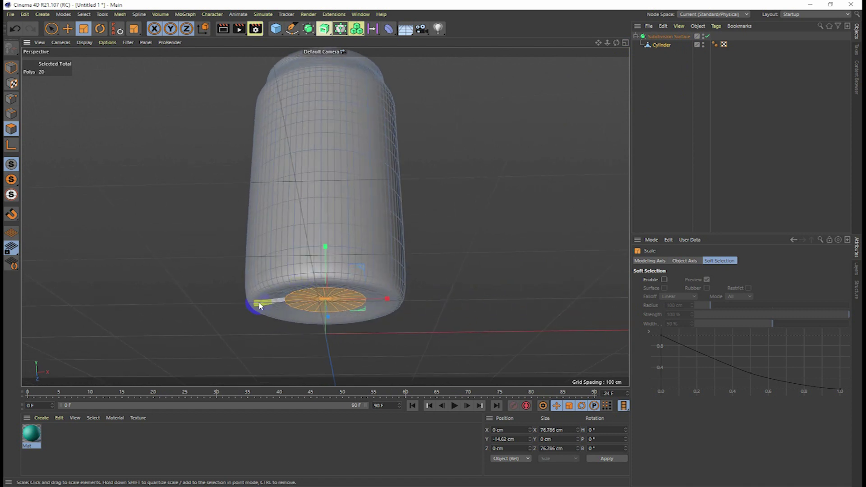
{"action": "left_click", "coordinate": [707, 36]}
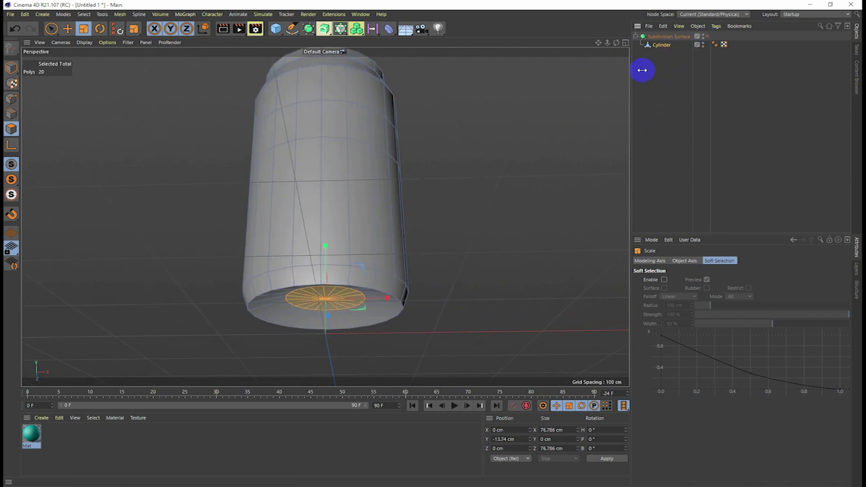
{"action": "mouse_move", "coordinate": [361, 361]}
{"action": "left_mouse_down", "text": "alt"}
{"action": "mouse_move", "coordinate": [361, 325]}
{"action": "mouse_move", "coordinate": [225, 291]}
{"action": "left_mouse_up", "text": "alt"}
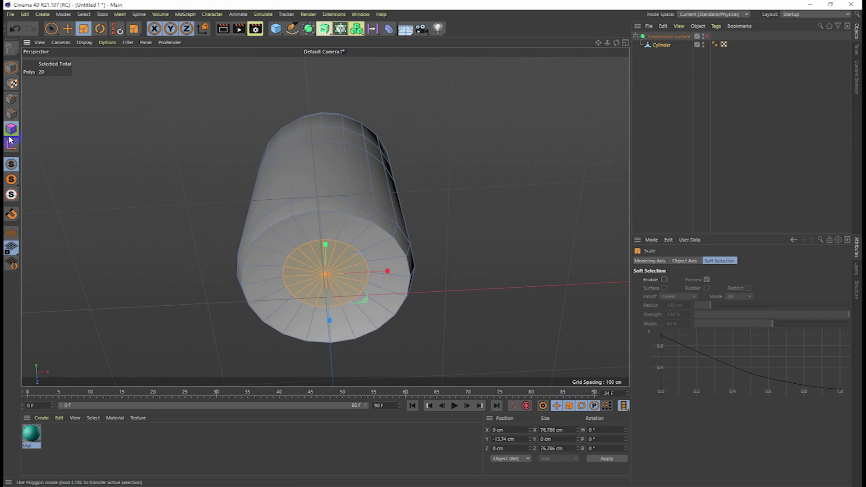
Cut an edge loop at 90.469% near the bottom cap's rim and turn subdivision back on
{"action": "right_click", "coordinate": [258, 268]}
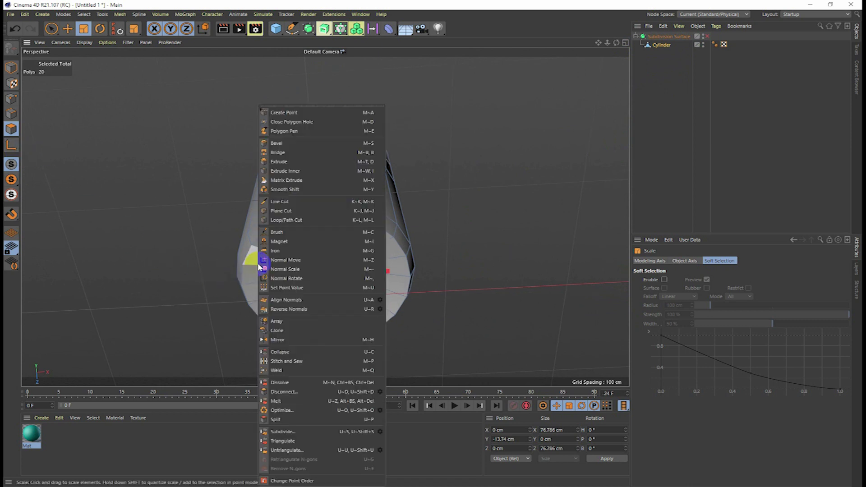
{"action": "left_click", "coordinate": [287, 220]}
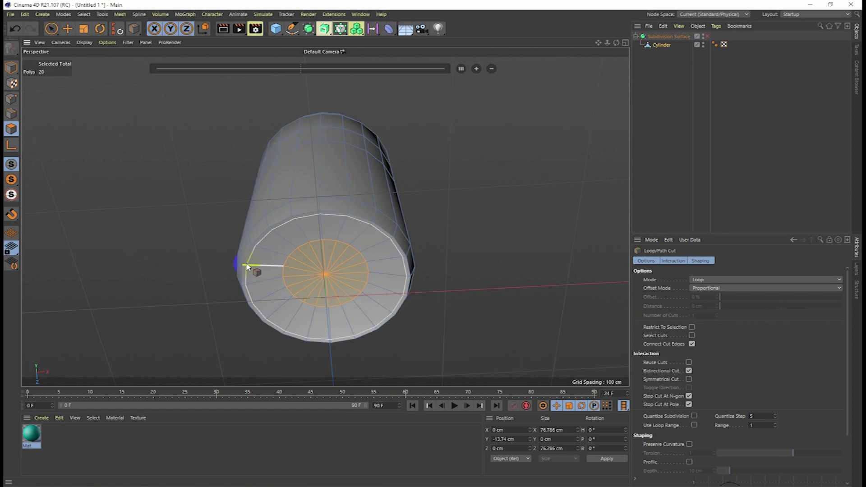
{"action": "left_click", "coordinate": [246, 267]}
{"action": "left_click", "coordinate": [680, 99]}
{"action": "left_click", "coordinate": [707, 37]}
{"action": "left_click", "coordinate": [675, 59]}
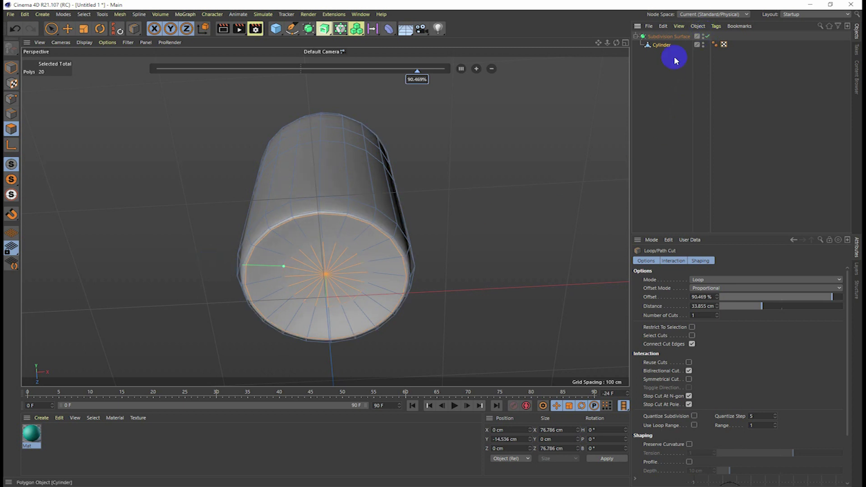
{"action": "mouse_move", "coordinate": [478, 245]}
{"action": "left_mouse_down", "text": "alt"}
{"action": "mouse_move", "coordinate": [474, 290]}
{"action": "mouse_move", "coordinate": [488, 316]}
{"action": "mouse_move", "coordinate": [490, 292]}
{"action": "mouse_move", "coordinate": [460, 259]}
{"action": "mouse_move", "coordinate": [468, 243]}
{"action": "mouse_move", "coordinate": [477, 318]}
{"action": "mouse_move", "coordinate": [467, 246]}
{"action": "left_mouse_up", "text": "alt"}
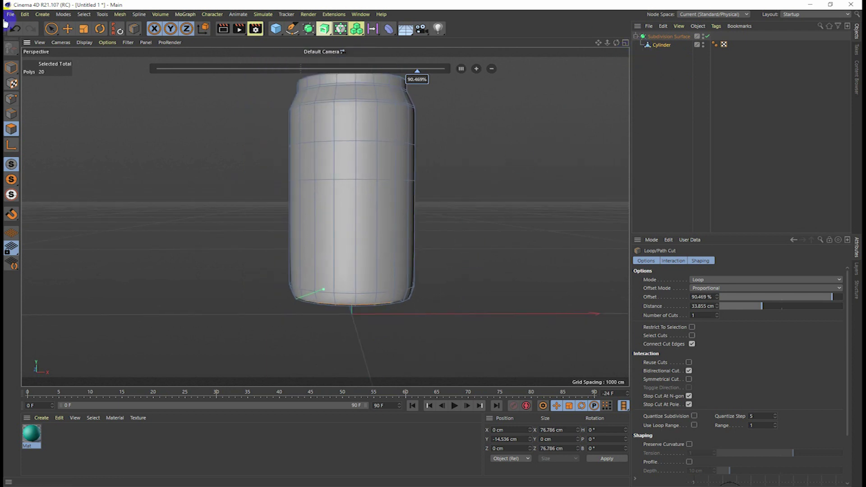
Switch to Move, reframe the can, and show the Cylinder's properties
{"action": "left_click", "coordinate": [67, 28]}
{"action": "left_click", "coordinate": [155, 255]}
{"action": "mouse_move", "coordinate": [483, 204]}
{"action": "left_mouse_down", "text": "alt"}
{"action": "mouse_move", "coordinate": [435, 226]}
{"action": "mouse_move", "coordinate": [452, 225]}
{"action": "left_mouse_up", "text": "alt"}
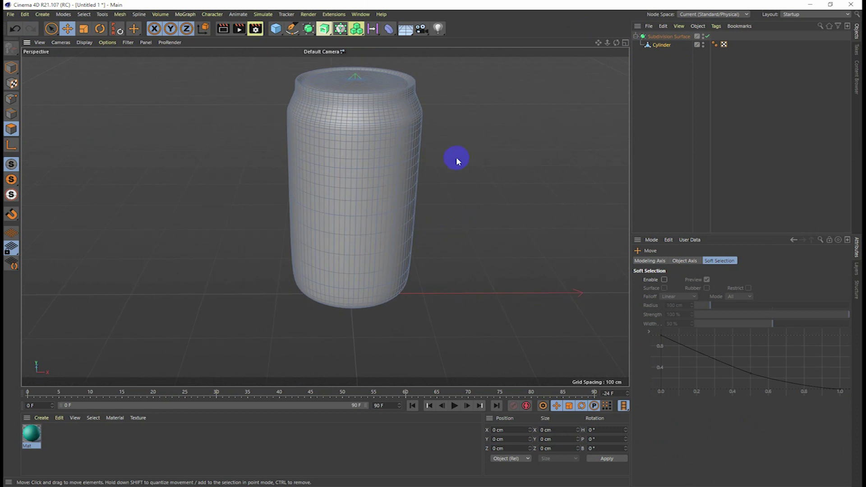
{"action": "mouse_move", "coordinate": [598, 42]}
{"action": "left_mouse_down"}
{"action": "mouse_move", "coordinate": [439, 255]}
{"action": "mouse_move", "coordinate": [431, 246]}
{"action": "mouse_move", "coordinate": [387, 316]}
{"action": "mouse_move", "coordinate": [290, 378]}
{"action": "mouse_move", "coordinate": [299, 373]}
{"action": "mouse_move", "coordinate": [329, 228]}
{"action": "left_mouse_up"}
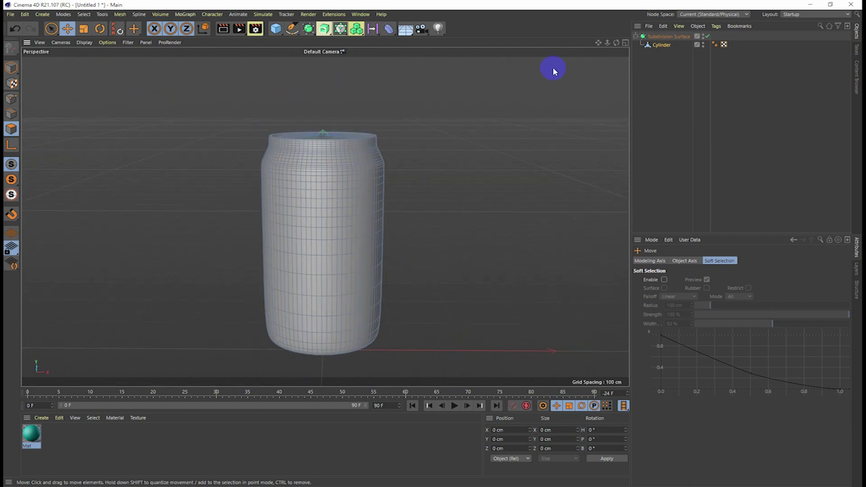
{"action": "left_click", "coordinate": [662, 45]}
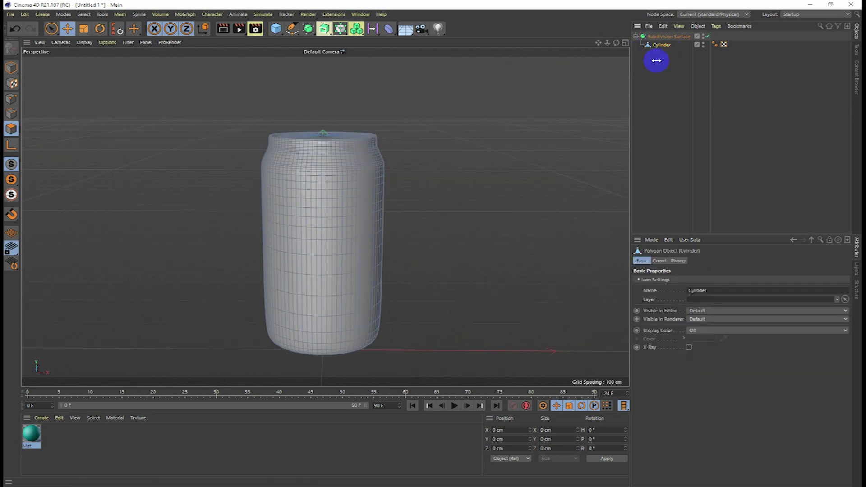
Set the viewport to Gouraud Shading, deselect the Subdivision Surface, and orbit around the can
{"action": "left_click", "coordinate": [88, 44]}
{"action": "left_click", "coordinate": [95, 57]}
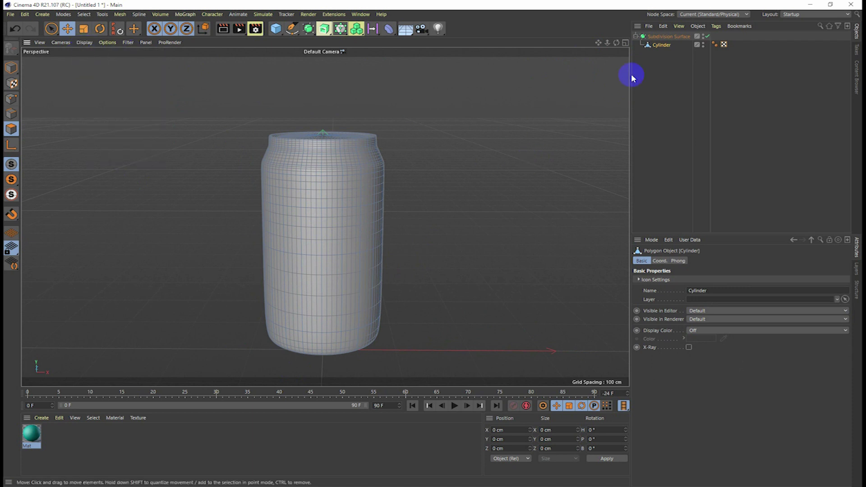
{"action": "left_click", "coordinate": [669, 38]}
{"action": "left_click", "coordinate": [665, 60]}
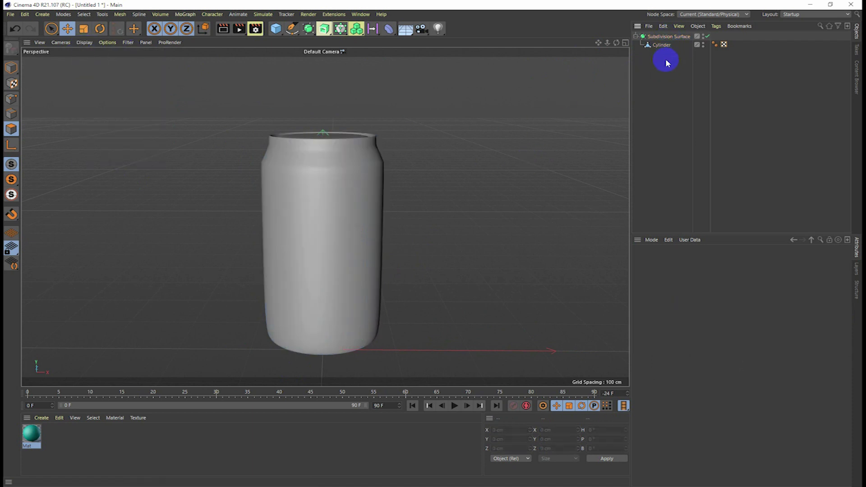
{"action": "scroll", "coordinate": [422, 304], "scroll_direction": "down", "scroll_amount": 1}
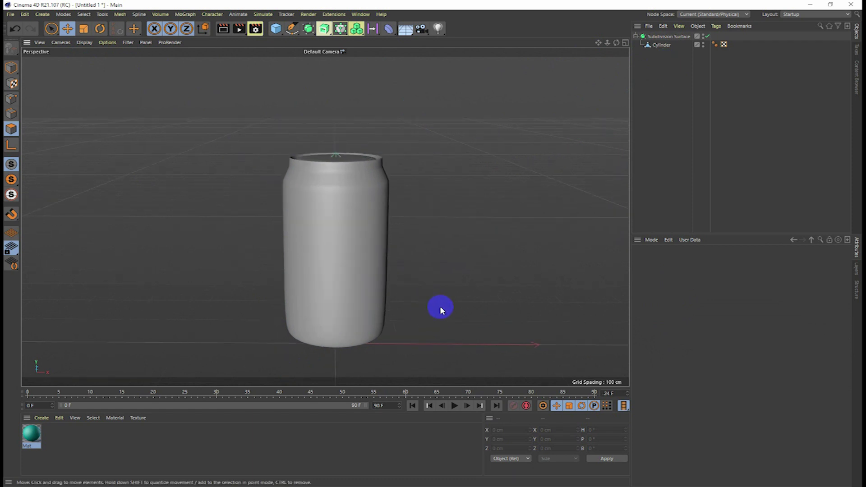
{"action": "left_click_drag", "start_coordinate": [441, 304], "coordinate": [444, 287], "text": "alt"}
{"action": "mouse_move", "coordinate": [421, 324]}
{"action": "left_mouse_down", "text": "alt"}
{"action": "mouse_move", "coordinate": [412, 274]}
{"action": "mouse_move", "coordinate": [383, 238]}
{"action": "mouse_move", "coordinate": [395, 192]}
{"action": "mouse_move", "coordinate": [400, 265]}
{"action": "mouse_move", "coordinate": [395, 188]}
{"action": "mouse_move", "coordinate": [388, 292]}
{"action": "mouse_move", "coordinate": [379, 296]}
{"action": "mouse_move", "coordinate": [406, 184]}
{"action": "mouse_move", "coordinate": [419, 198]}
{"action": "mouse_move", "coordinate": [373, 224]}
{"action": "mouse_move", "coordinate": [444, 204]}
{"action": "left_mouse_up", "text": "alt"}
Apply the teal Mat material from the Material Manager to the can
{"action": "left_click_drag", "start_coordinate": [396, 143], "coordinate": [389, 121], "text": "alt"}
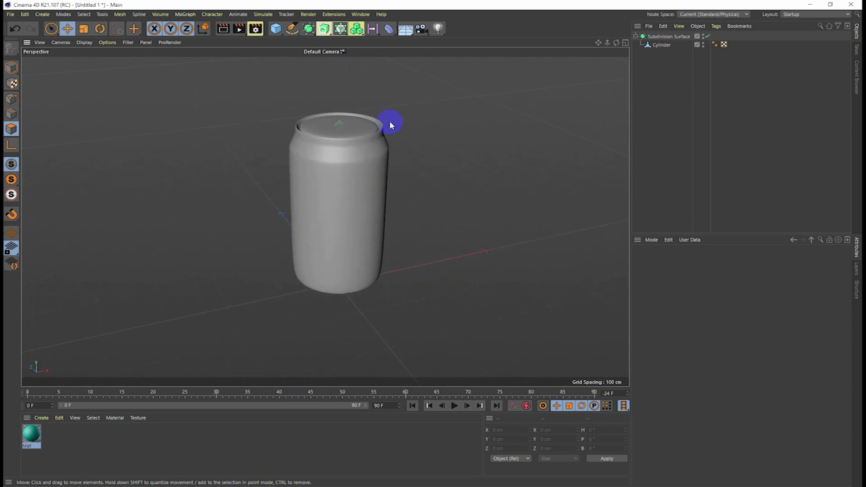
{"action": "left_click", "coordinate": [352, 183]}
{"action": "left_click_drag", "start_coordinate": [281, 200], "coordinate": [324, 211]}
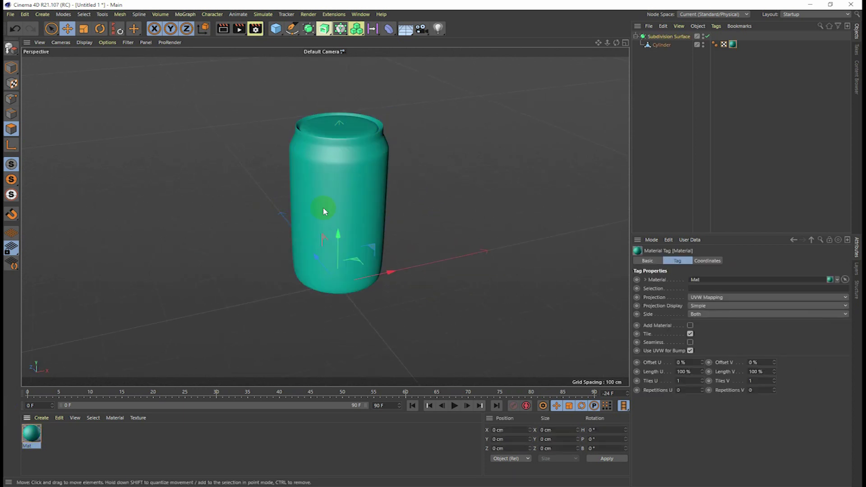
{"action": "scroll", "coordinate": [441, 169], "scroll_direction": "up", "scroll_amount": 2}
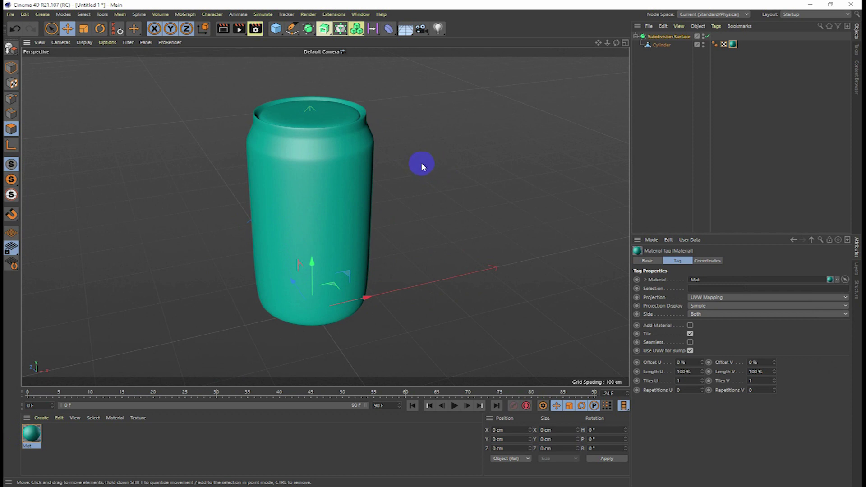
Disable the Subdivision Surface over the Cylinder and zoom in on the lid's low-poly cage
{"action": "left_click_drag", "start_coordinate": [320, 186], "coordinate": [307, 212], "text": "alt"}
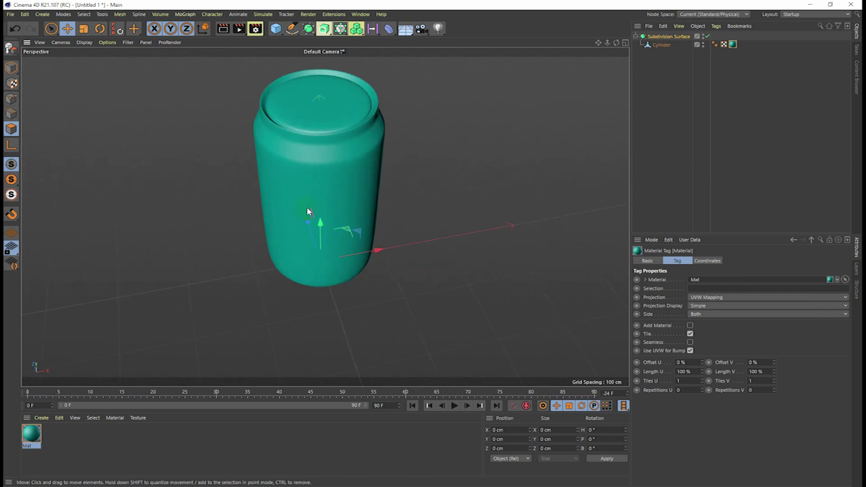
{"action": "left_click", "coordinate": [661, 45]}
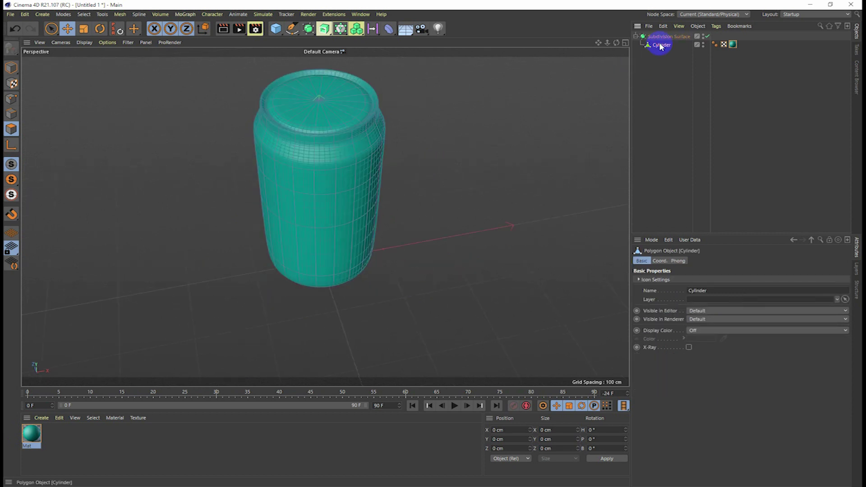
{"action": "left_click", "coordinate": [707, 36]}
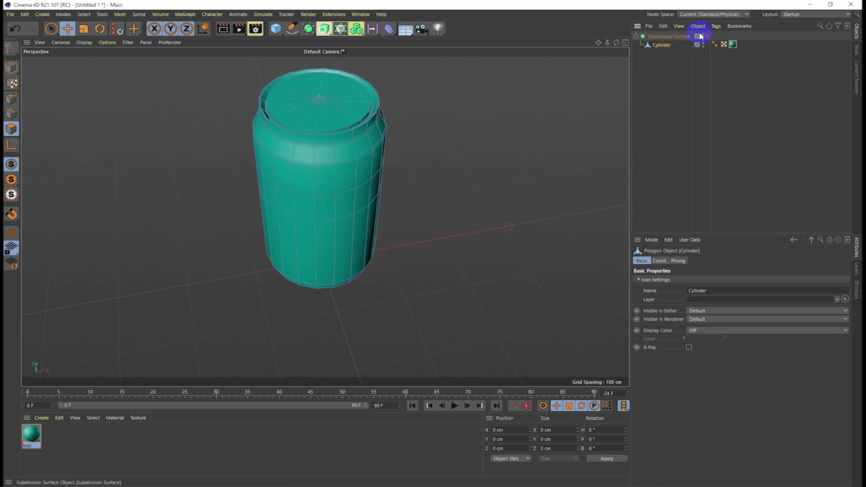
{"action": "scroll", "coordinate": [338, 88], "scroll_direction": "up", "scroll_amount": 2}
{"action": "scroll", "coordinate": [324, 118], "scroll_direction": "up", "scroll_amount": 3}
{"action": "scroll", "coordinate": [323, 119], "scroll_direction": "up", "scroll_amount": 2}
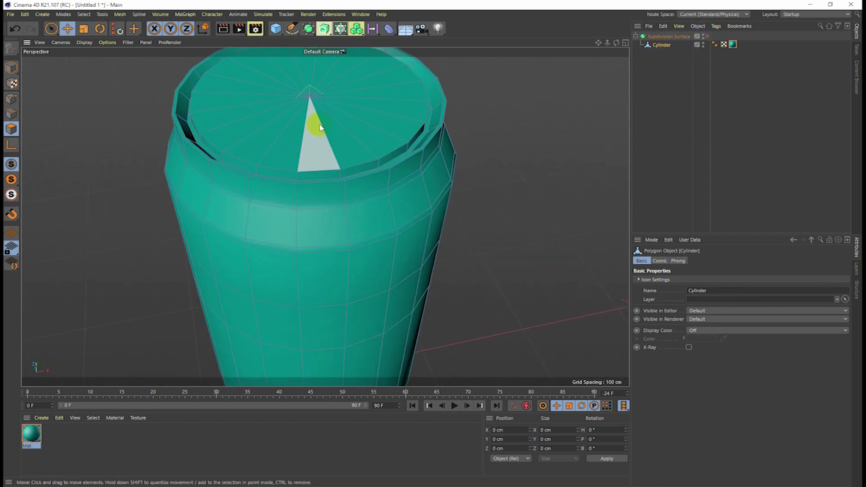
{"action": "scroll", "coordinate": [315, 124], "scroll_direction": "up", "scroll_amount": 2}
{"action": "scroll", "coordinate": [316, 141], "scroll_direction": "up", "scroll_amount": 2}
{"action": "scroll", "coordinate": [319, 145], "scroll_direction": "up", "scroll_amount": 2}
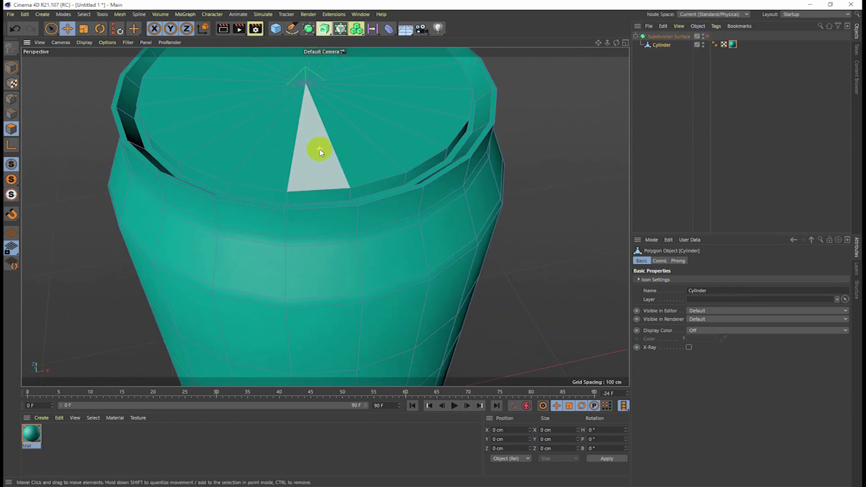
Add two concentric edge loops on the lid with Loop/Path Cut
{"action": "left_click", "coordinate": [291, 160]}
{"action": "right_click", "coordinate": [291, 160]}
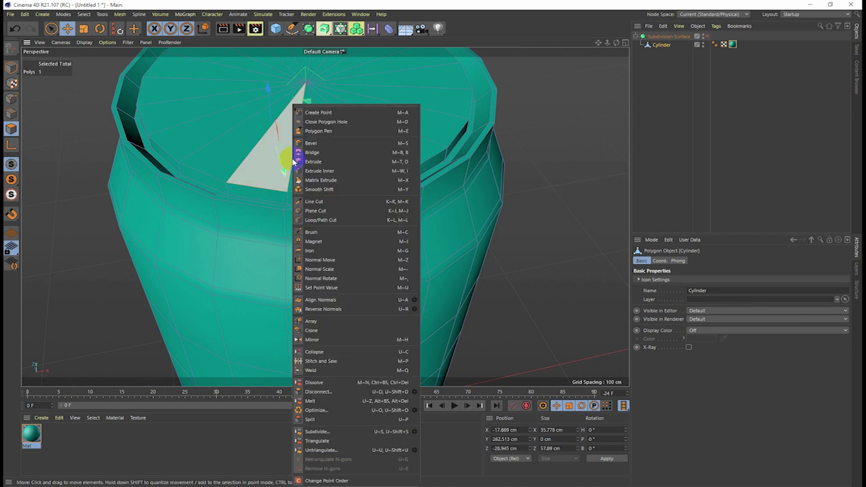
{"action": "left_click", "coordinate": [321, 220]}
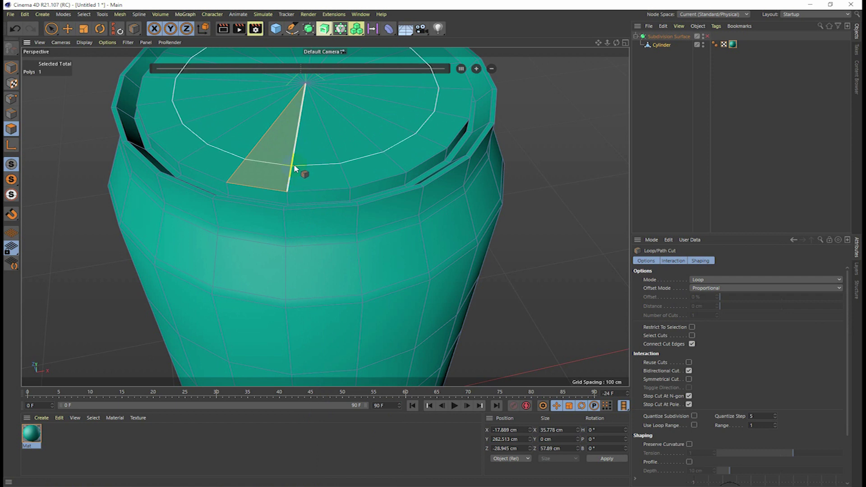
{"action": "left_click", "coordinate": [237, 172]}
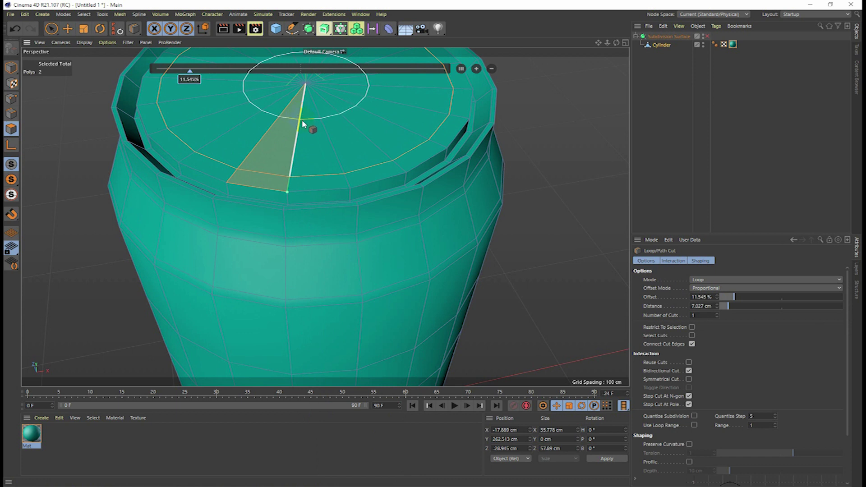
{"action": "left_click", "coordinate": [302, 120]}
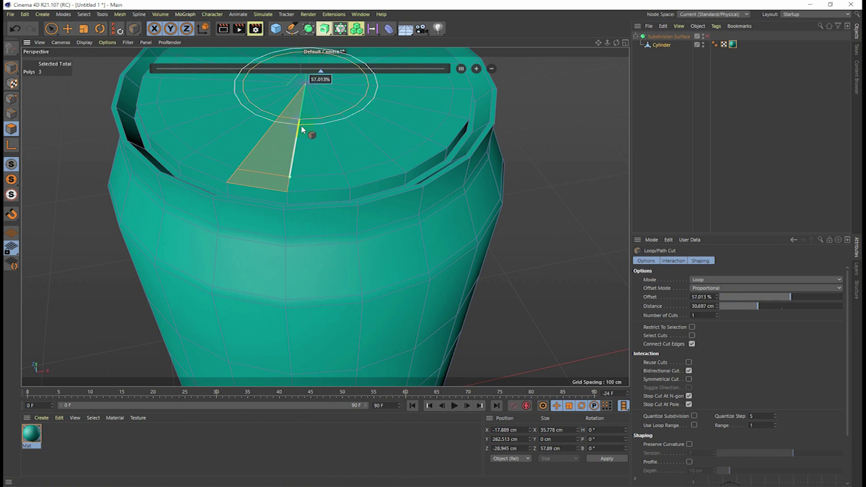
With the Move tool, select and then clear lid polygons between the new loops
{"action": "left_click", "coordinate": [68, 29]}
{"action": "left_click", "coordinate": [322, 152]}
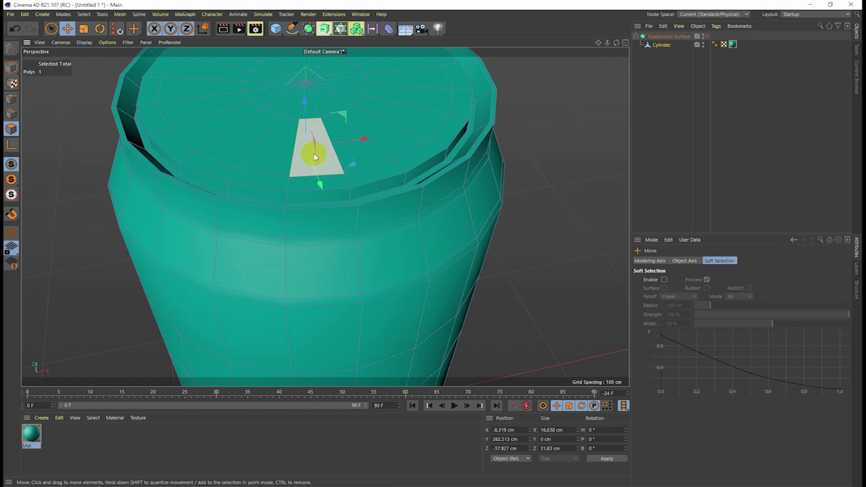
{"action": "left_click", "coordinate": [314, 157], "text": "ctrl"}
{"action": "left_click", "coordinate": [338, 142]}
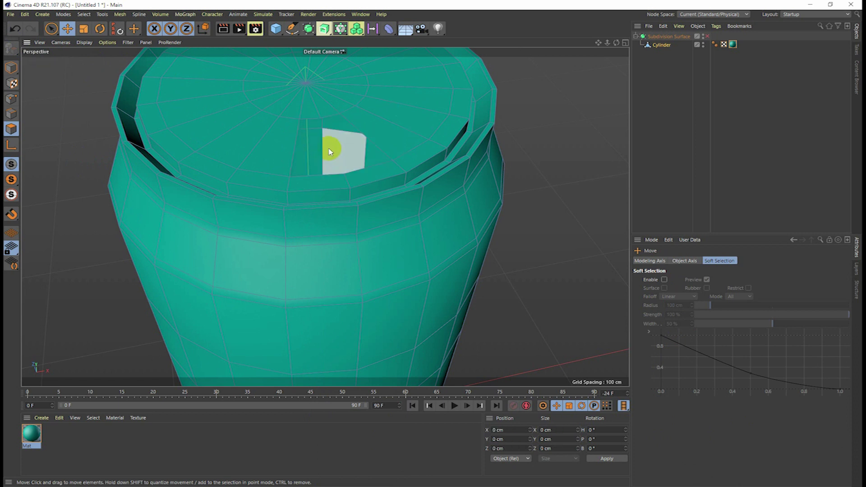
{"action": "left_click", "coordinate": [326, 136]}
{"action": "left_click", "coordinate": [604, 162]}
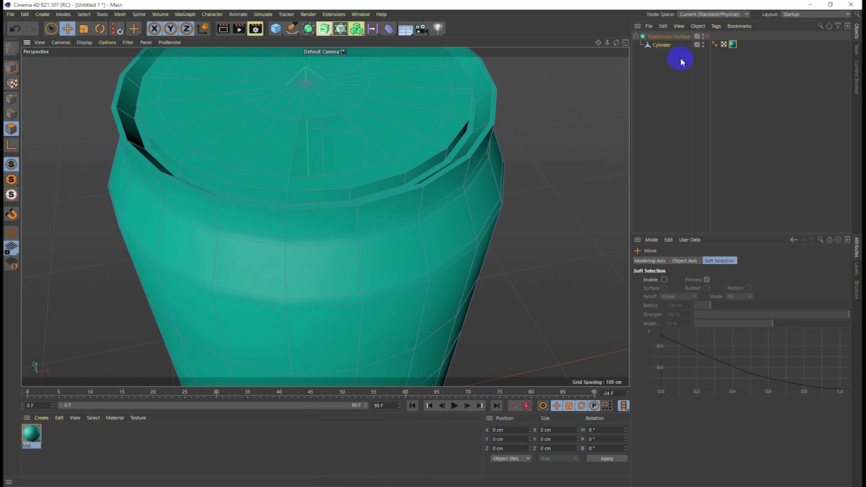
Re-enable the Subdivision Surface and orbit to inspect the smoothed lid and top rim
{"action": "left_click", "coordinate": [707, 38]}
{"action": "left_click", "coordinate": [339, 238]}
{"action": "scroll", "coordinate": [305, 228], "scroll_direction": "down", "scroll_amount": 3}
{"action": "mouse_move", "coordinate": [305, 229]}
{"action": "left_mouse_down", "text": "alt"}
{"action": "mouse_move", "coordinate": [254, 232]}
{"action": "mouse_move", "coordinate": [534, 255]}
{"action": "mouse_move", "coordinate": [412, 251]}
{"action": "mouse_move", "coordinate": [453, 236]}
{"action": "mouse_move", "coordinate": [364, 255]}
{"action": "mouse_move", "coordinate": [350, 298]}
{"action": "mouse_move", "coordinate": [315, 316]}
{"action": "left_mouse_up", "text": "alt"}
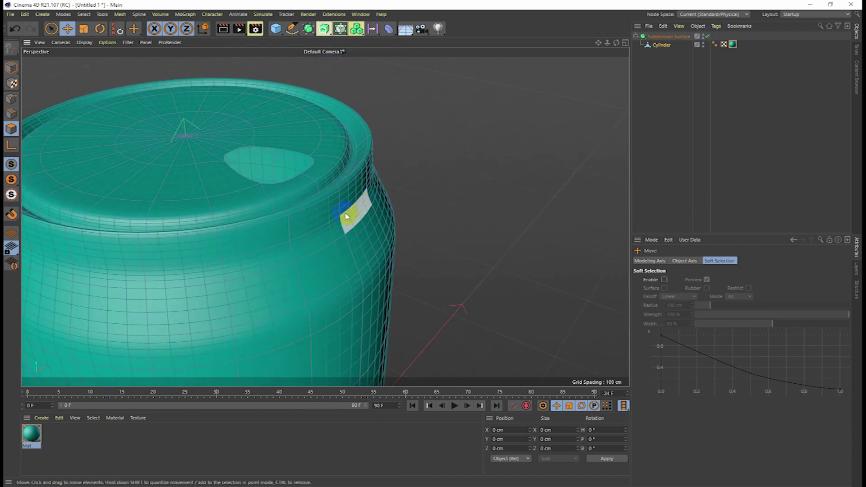
{"action": "left_click", "coordinate": [387, 235]}
{"action": "scroll", "coordinate": [387, 234], "scroll_direction": "down", "scroll_amount": 2}
{"action": "left_click", "coordinate": [403, 148]}
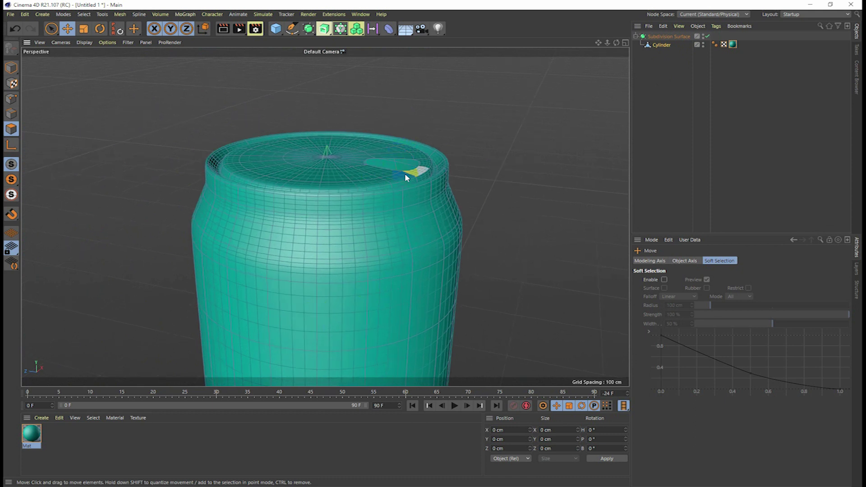
{"action": "mouse_move", "coordinate": [405, 176]}
{"action": "left_mouse_down", "text": "alt"}
{"action": "mouse_move", "coordinate": [361, 271]}
{"action": "mouse_move", "coordinate": [378, 291]}
{"action": "mouse_move", "coordinate": [366, 217]}
{"action": "left_mouse_up", "text": "alt"}
{"action": "left_click", "coordinate": [366, 217]}
{"action": "scroll", "coordinate": [366, 218], "scroll_direction": "down", "scroll_amount": 1}
{"action": "left_click", "coordinate": [680, 37]}
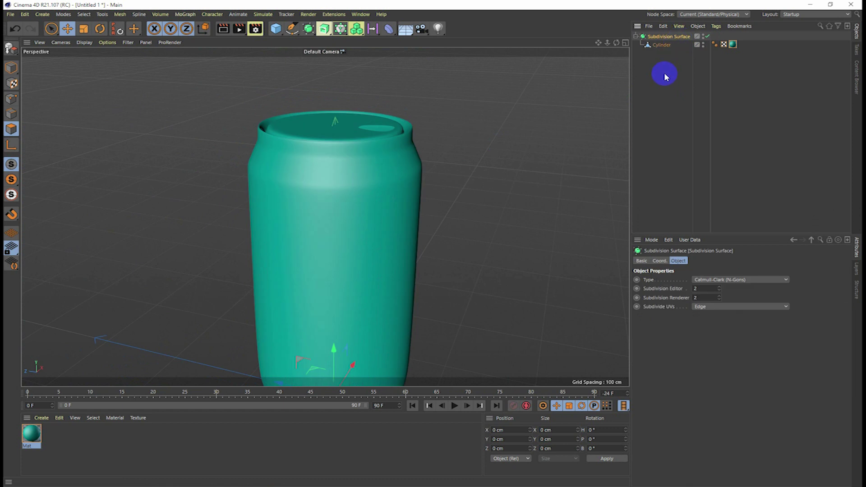
{"action": "mouse_move", "coordinate": [474, 219]}
{"action": "left_mouse_down", "text": "alt"}
{"action": "mouse_move", "coordinate": [507, 263]}
{"action": "mouse_move", "coordinate": [500, 271]}
{"action": "mouse_move", "coordinate": [471, 251]}
{"action": "mouse_move", "coordinate": [478, 246]}
{"action": "left_mouse_up", "text": "alt"}
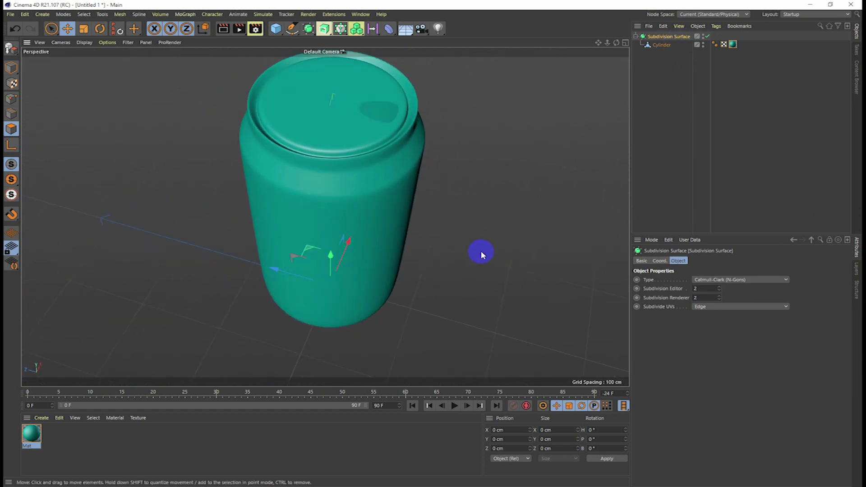
{"action": "mouse_move", "coordinate": [436, 287]}
{"action": "left_mouse_down", "text": "alt"}
{"action": "mouse_move", "coordinate": [441, 246]}
{"action": "mouse_move", "coordinate": [475, 189]}
{"action": "left_mouse_up", "text": "alt"}
{"action": "left_click_drag", "start_coordinate": [433, 242], "coordinate": [435, 246], "text": "alt"}
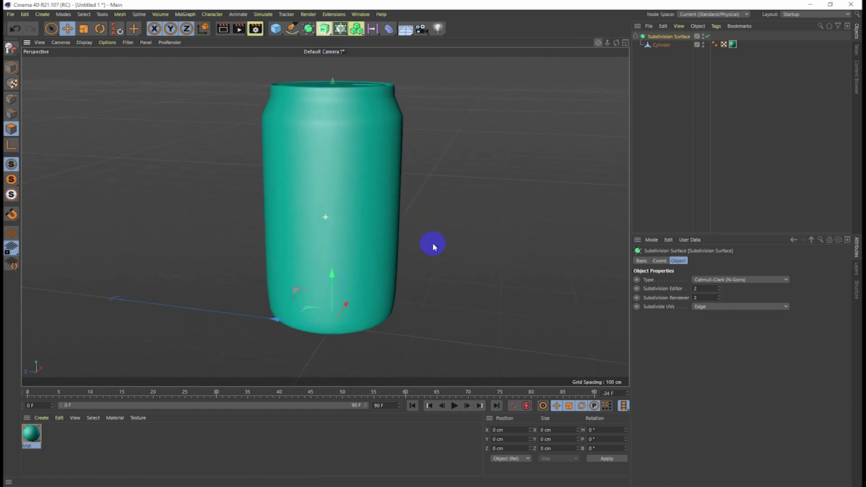